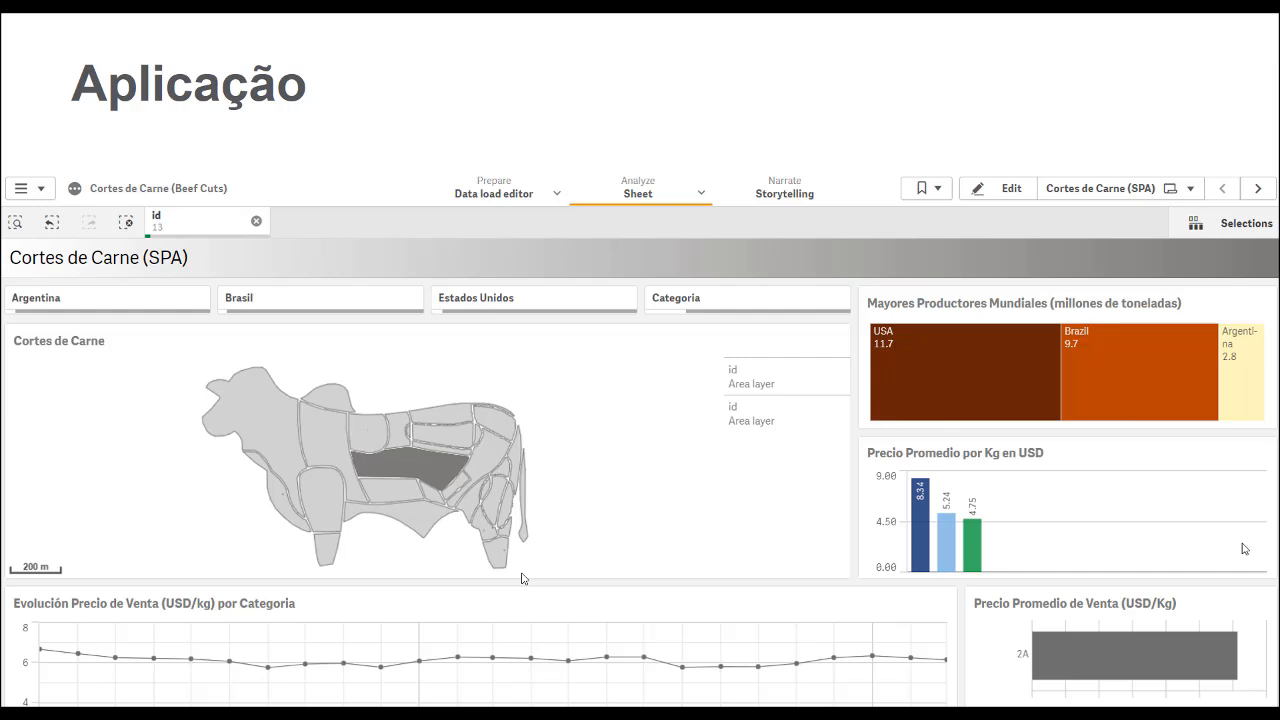
{"action": "key", "text": "Right"}
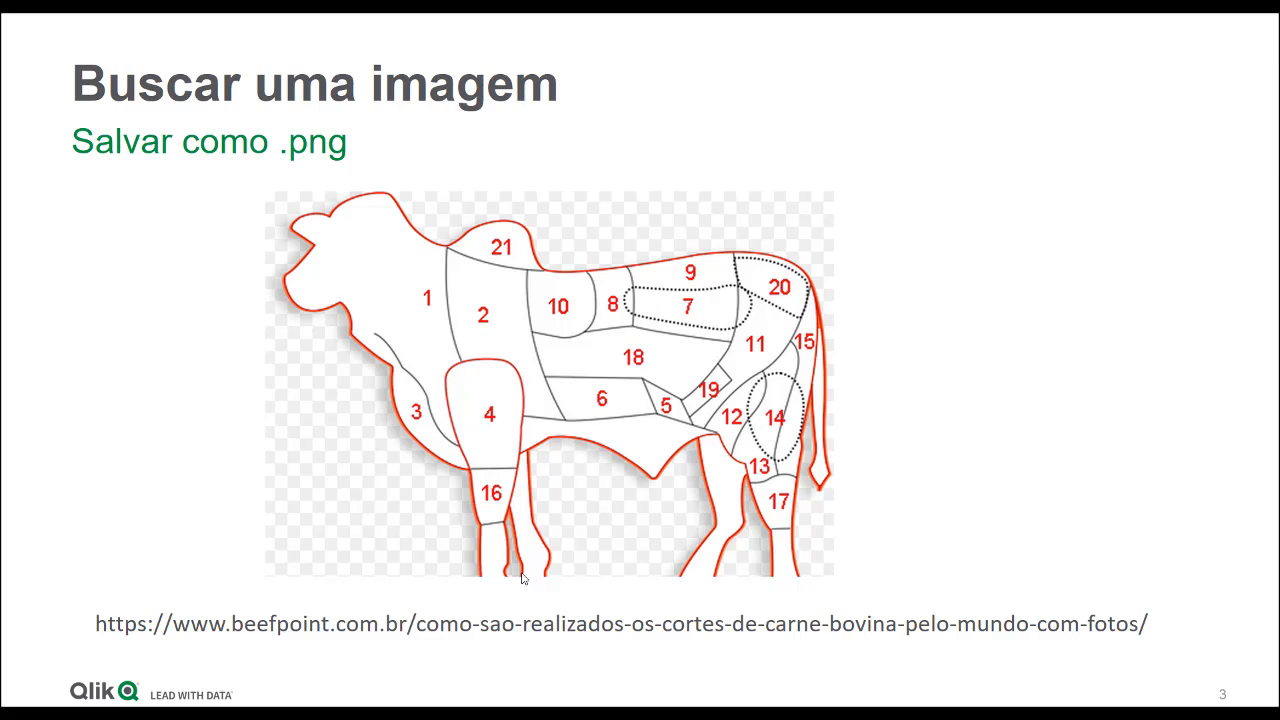
{"action": "key", "text": "Right"}
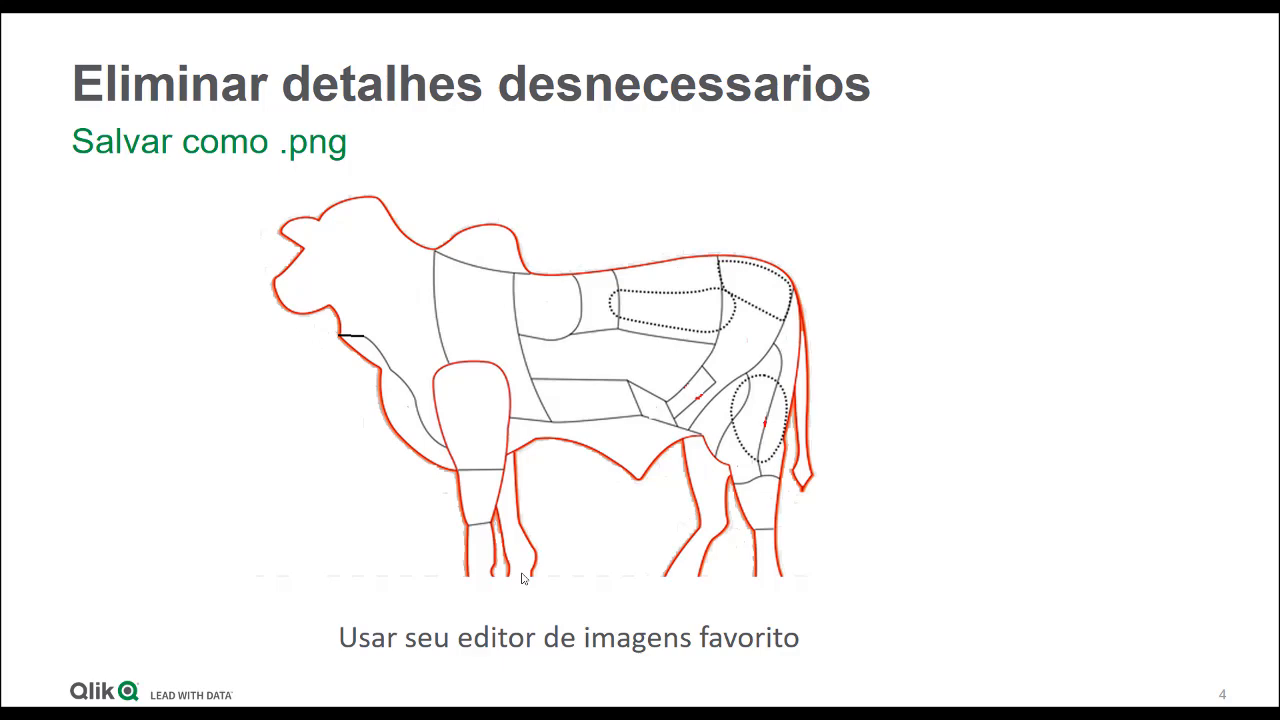
{"action": "left_click", "coordinate": [522, 574]}
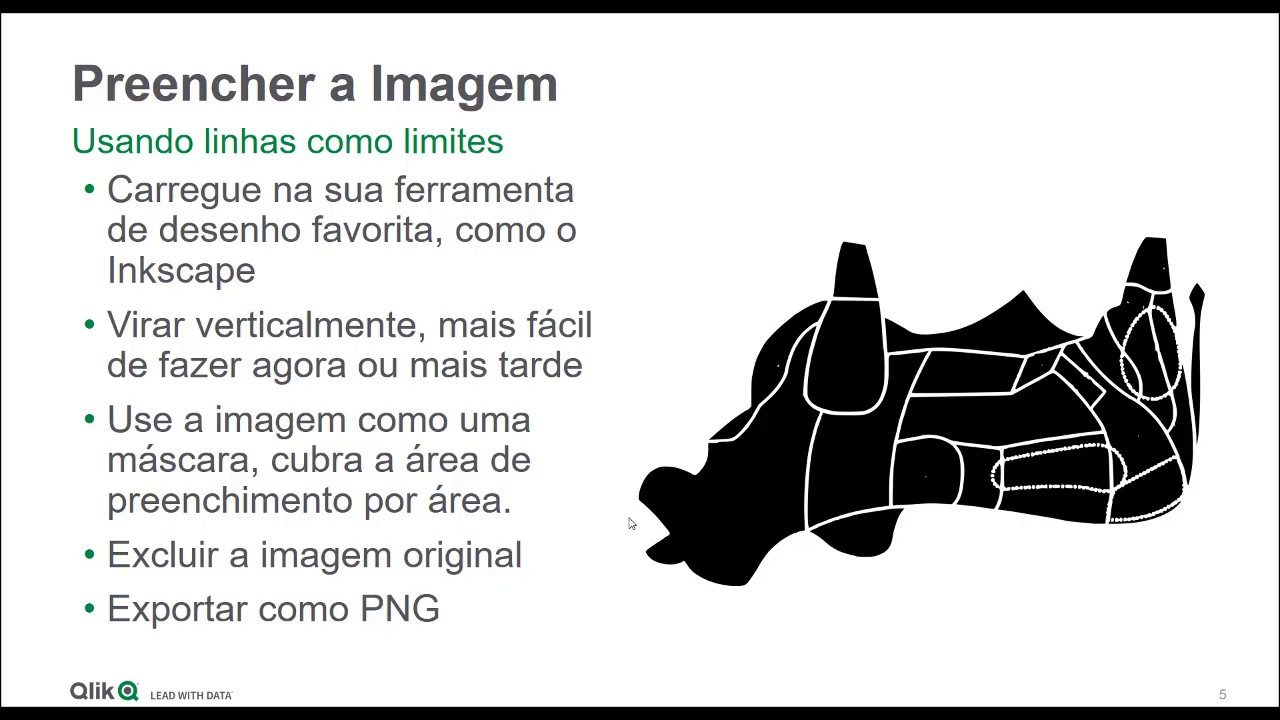
Step: Switch to Cortes.png in Paint and erase a patch of checkered background above the back and the number 1 on the neck
{"action": "key", "text": "Escape"}
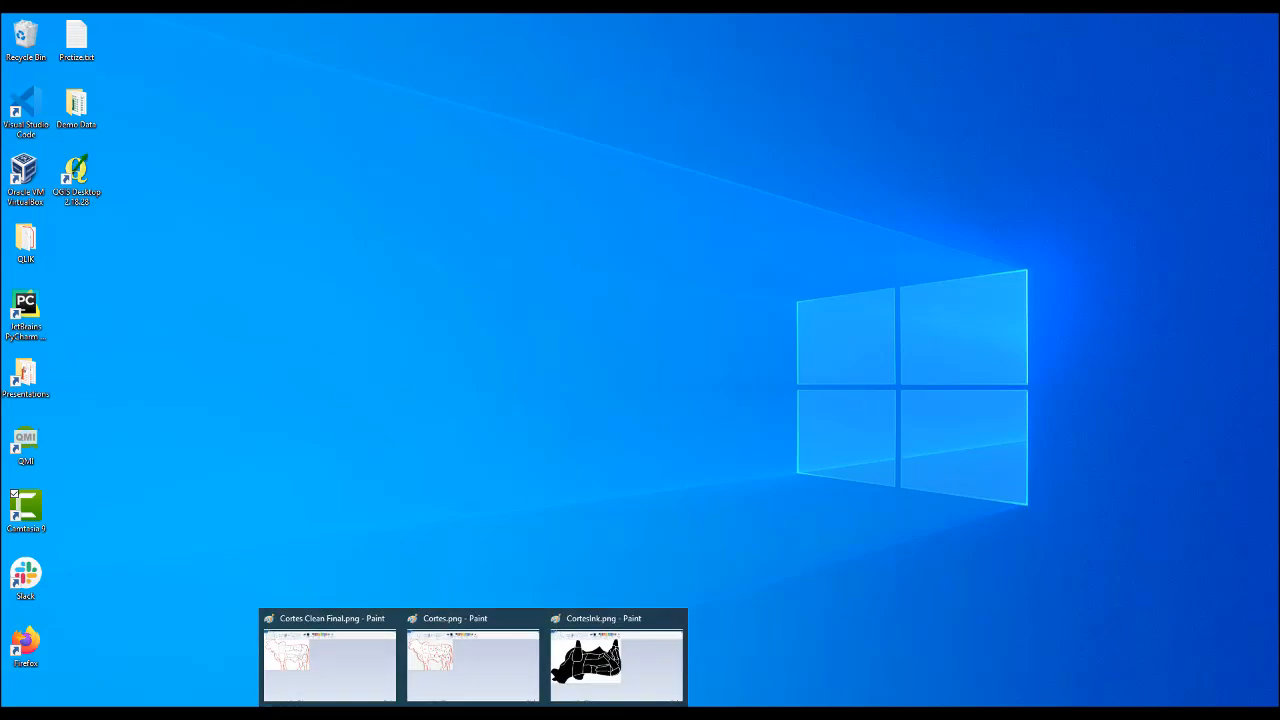
{"action": "left_click", "coordinate": [475, 674]}
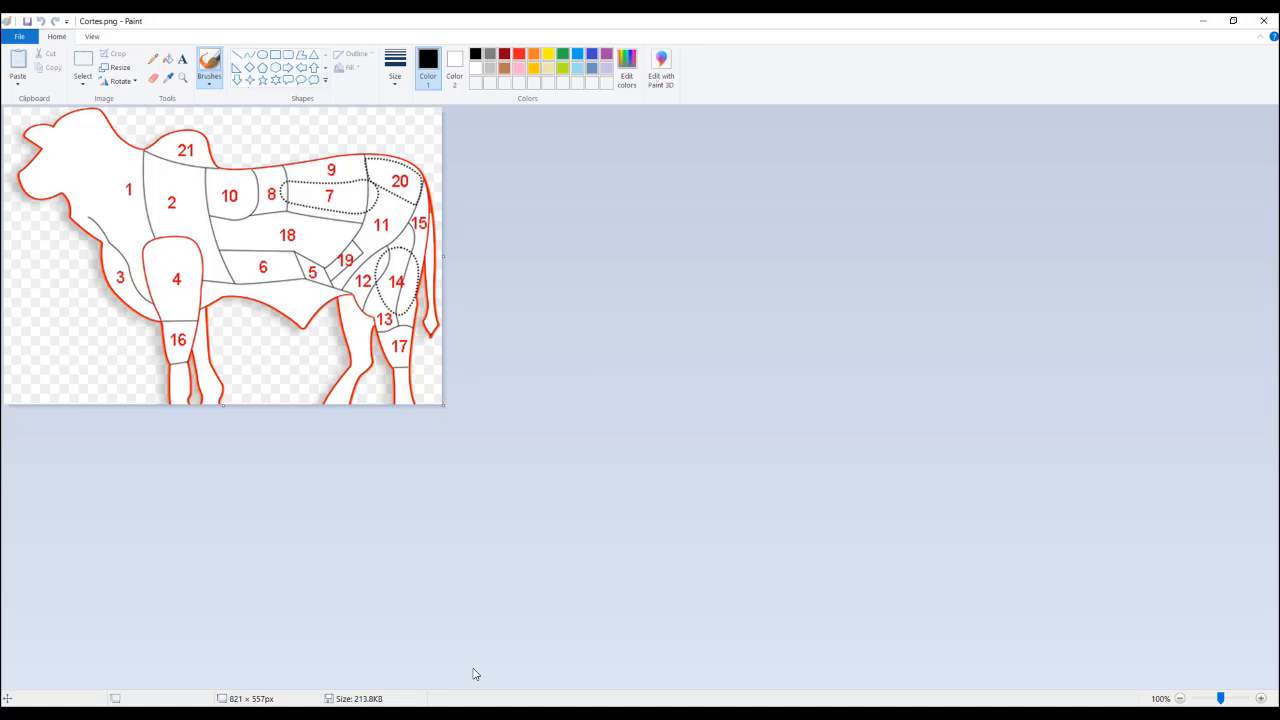
{"action": "left_click", "coordinate": [153, 78]}
{"action": "mouse_move", "coordinate": [256, 126]}
{"action": "left_mouse_down"}
{"action": "mouse_move", "coordinate": [288, 129]}
{"action": "mouse_move", "coordinate": [261, 125]}
{"action": "mouse_move", "coordinate": [271, 135]}
{"action": "left_mouse_up"}
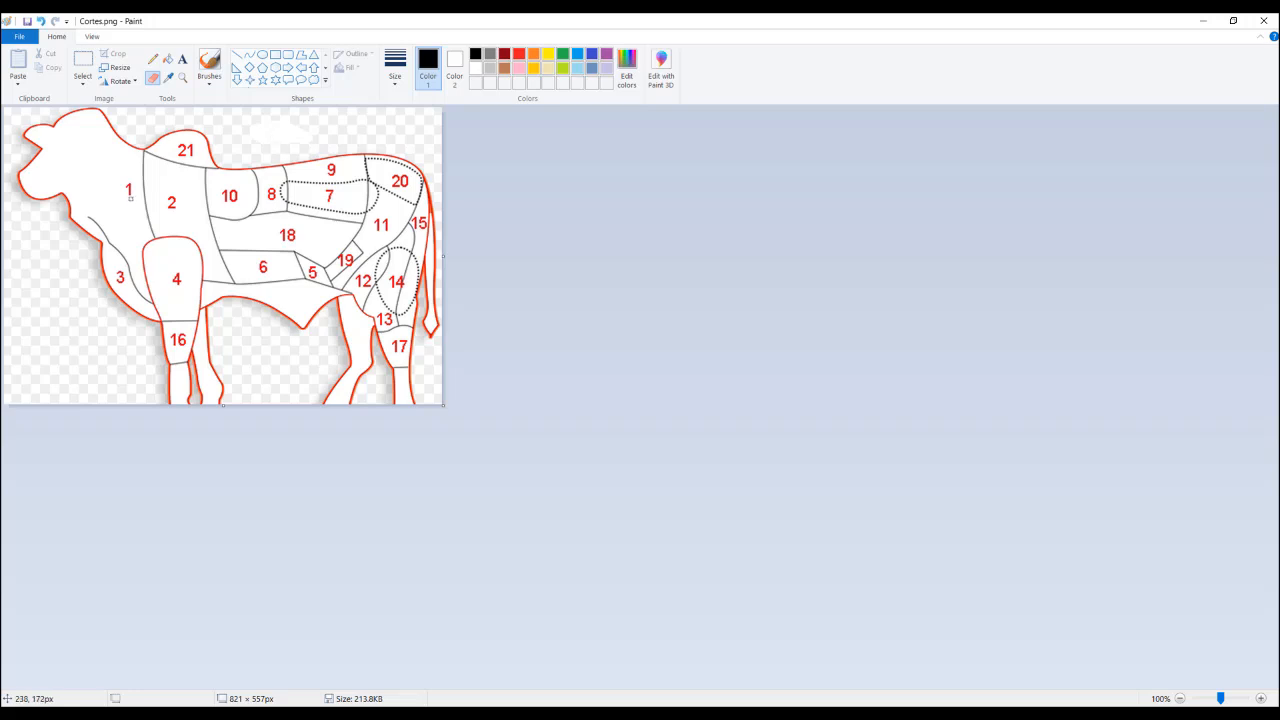
{"action": "left_click_drag", "start_coordinate": [130, 198], "coordinate": [129, 196]}
Step: Switch to the Paint window with Cortes Clean Final.png to examine the cleaned cow outline
{"action": "left_click", "coordinate": [463, 706]}
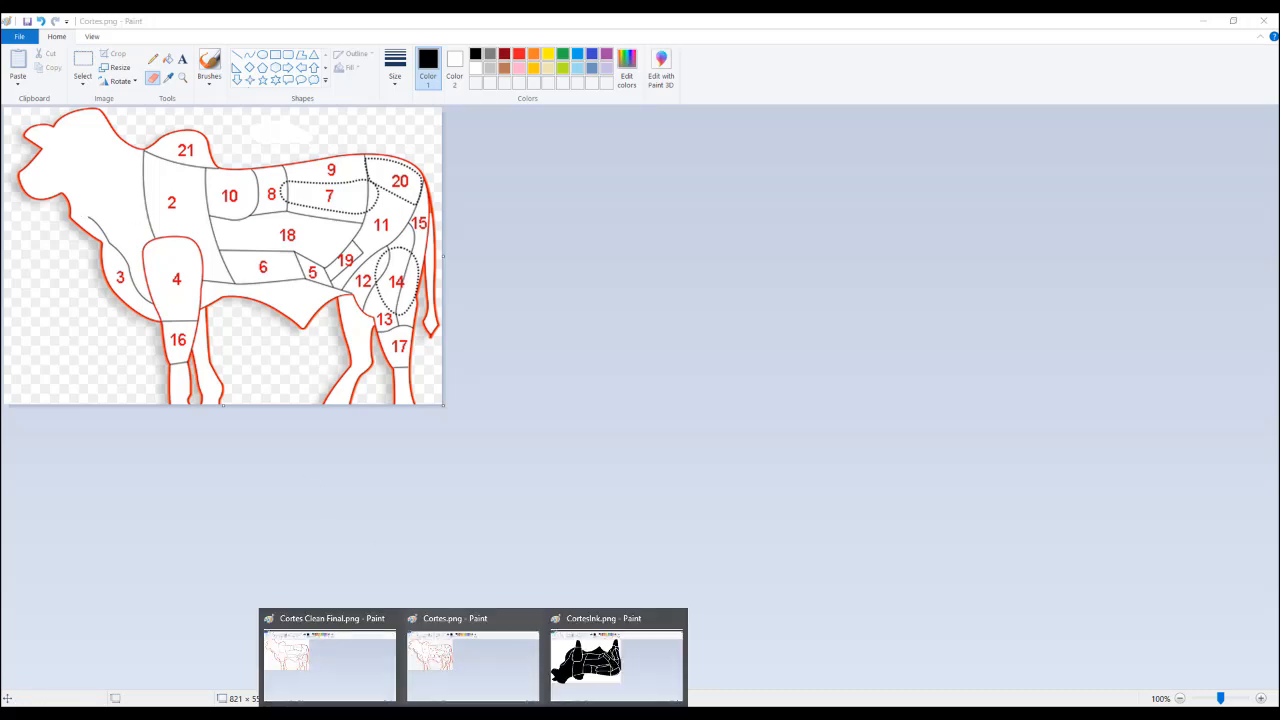
{"action": "left_click", "coordinate": [358, 655]}
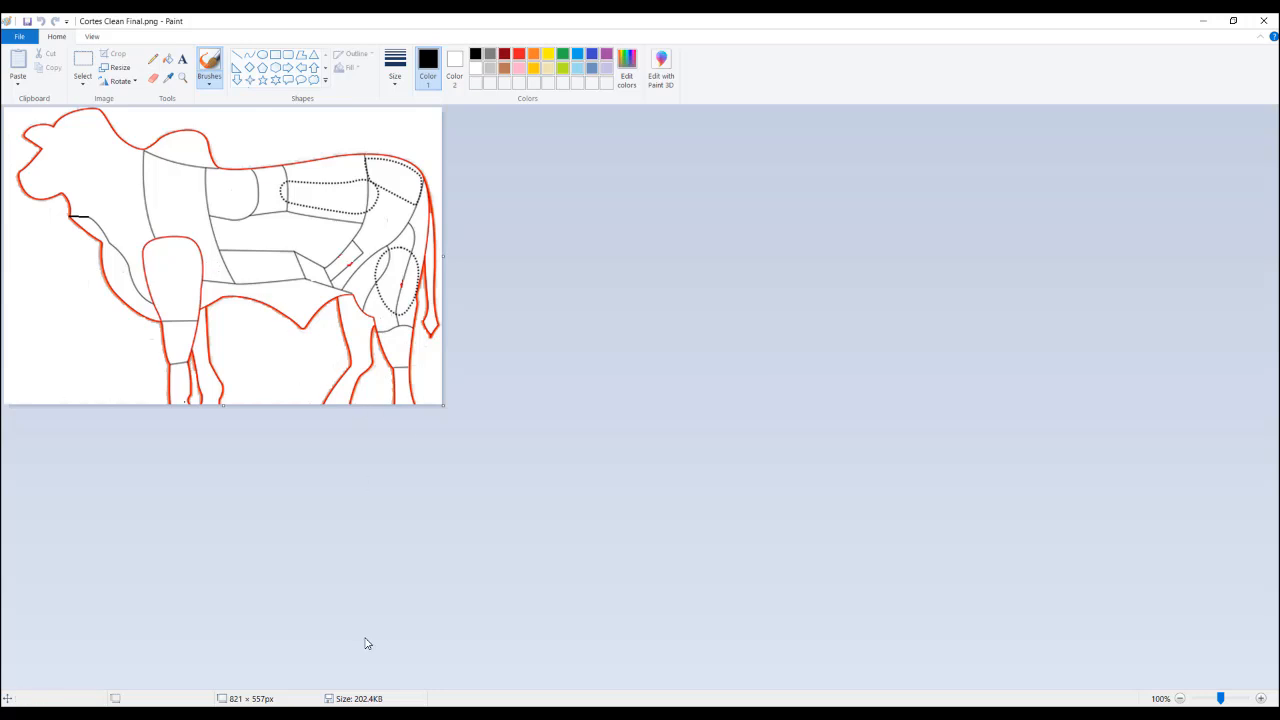
Step: Switch to Inkscape and check its version information
{"action": "key", "text": "alt+Tab"}
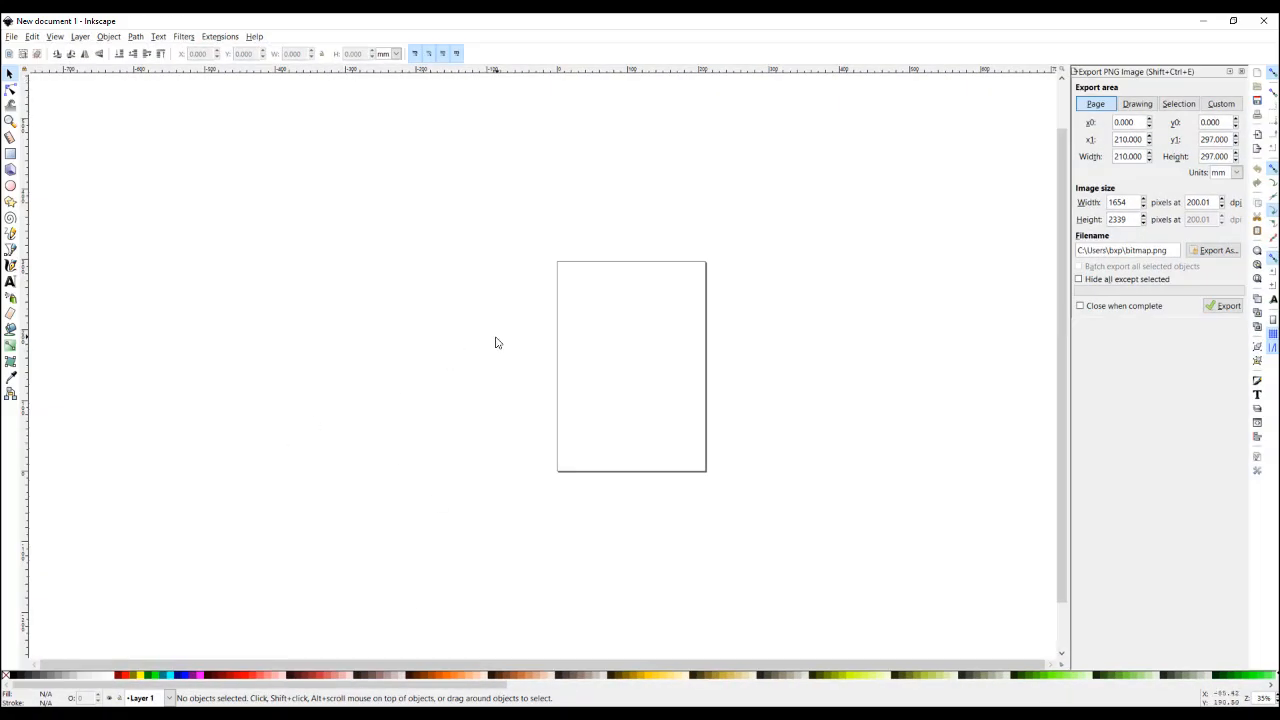
{"action": "left_click", "coordinate": [258, 40]}
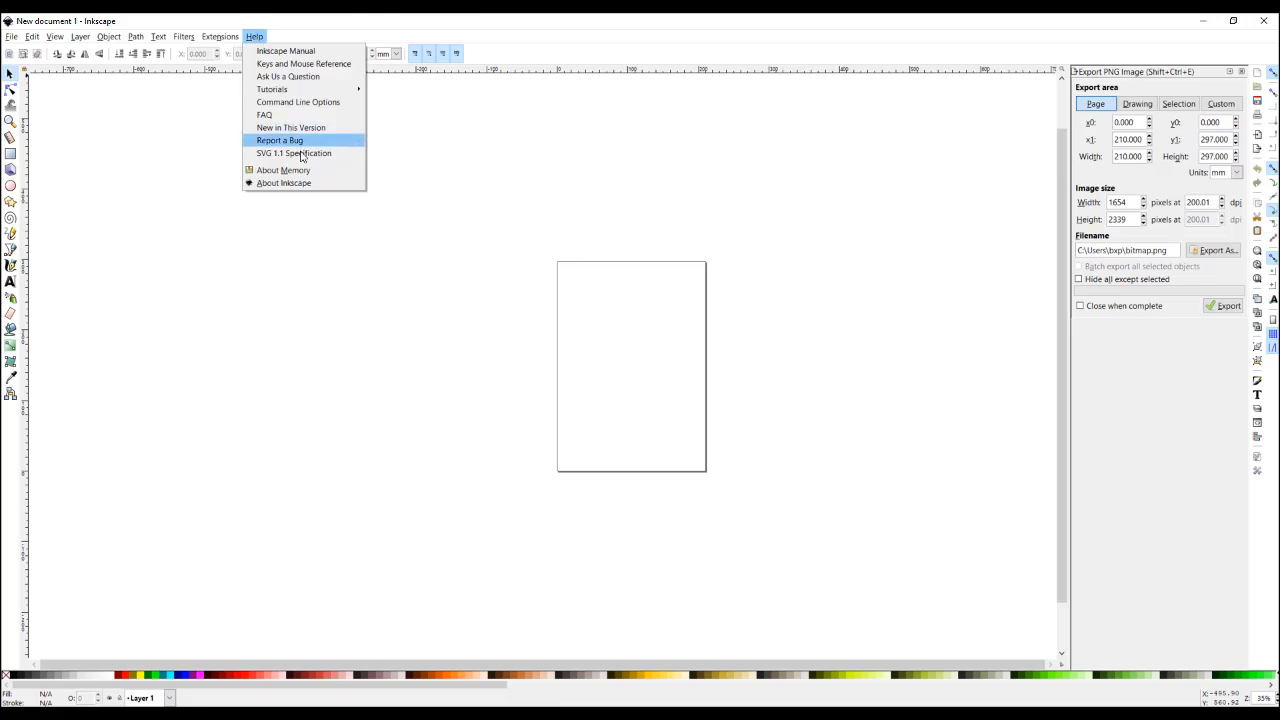
{"action": "left_click", "coordinate": [285, 183]}
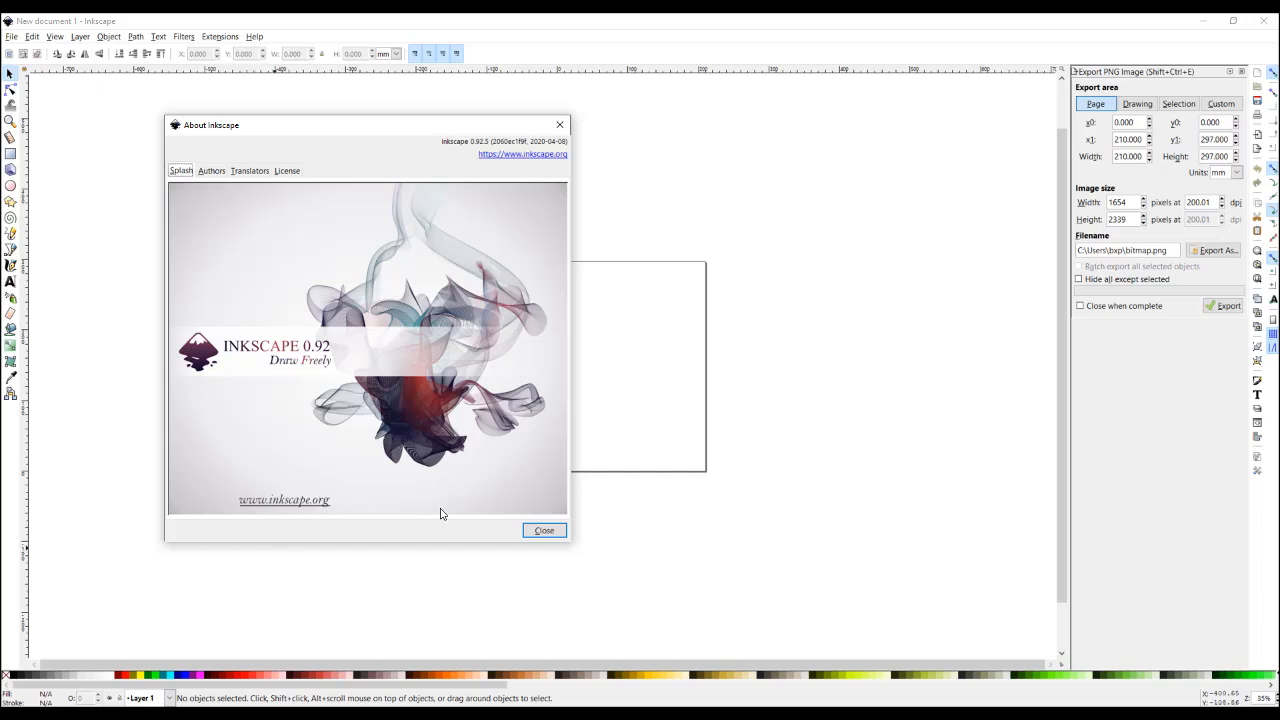
{"action": "left_click", "coordinate": [543, 530]}
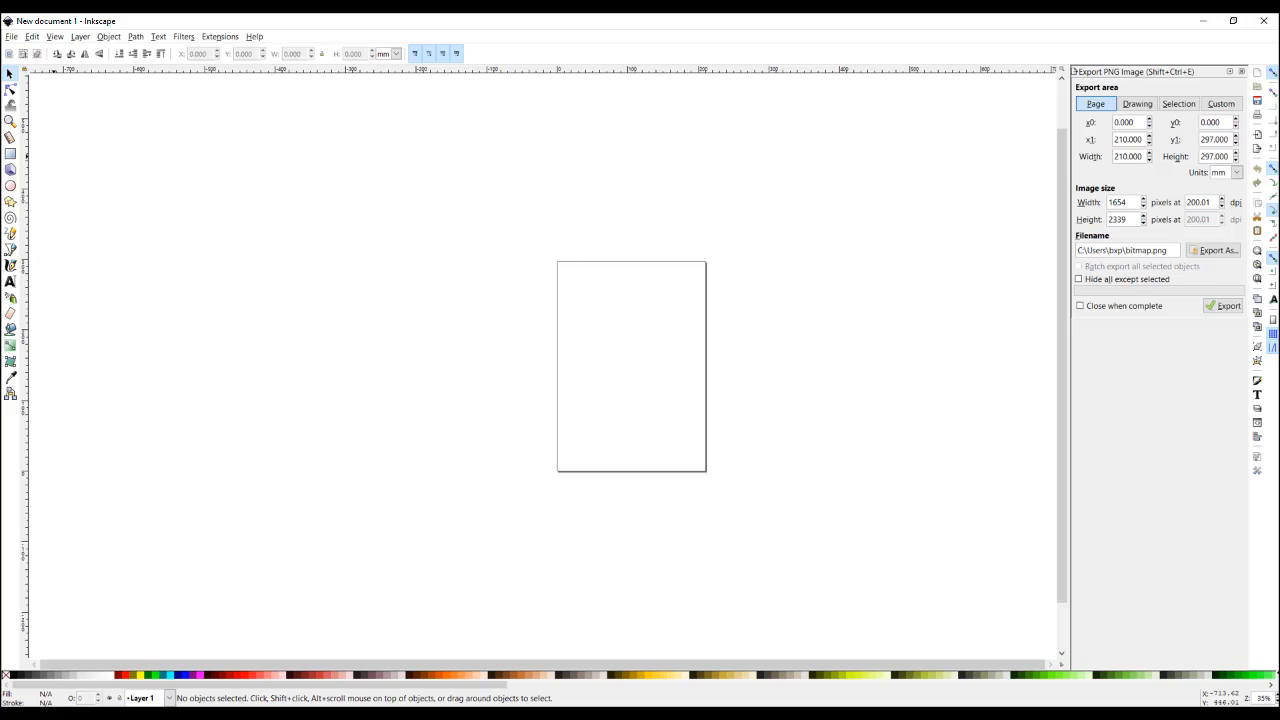
Step: Turn off the page border in the document properties
{"action": "left_click", "coordinate": [13, 38]}
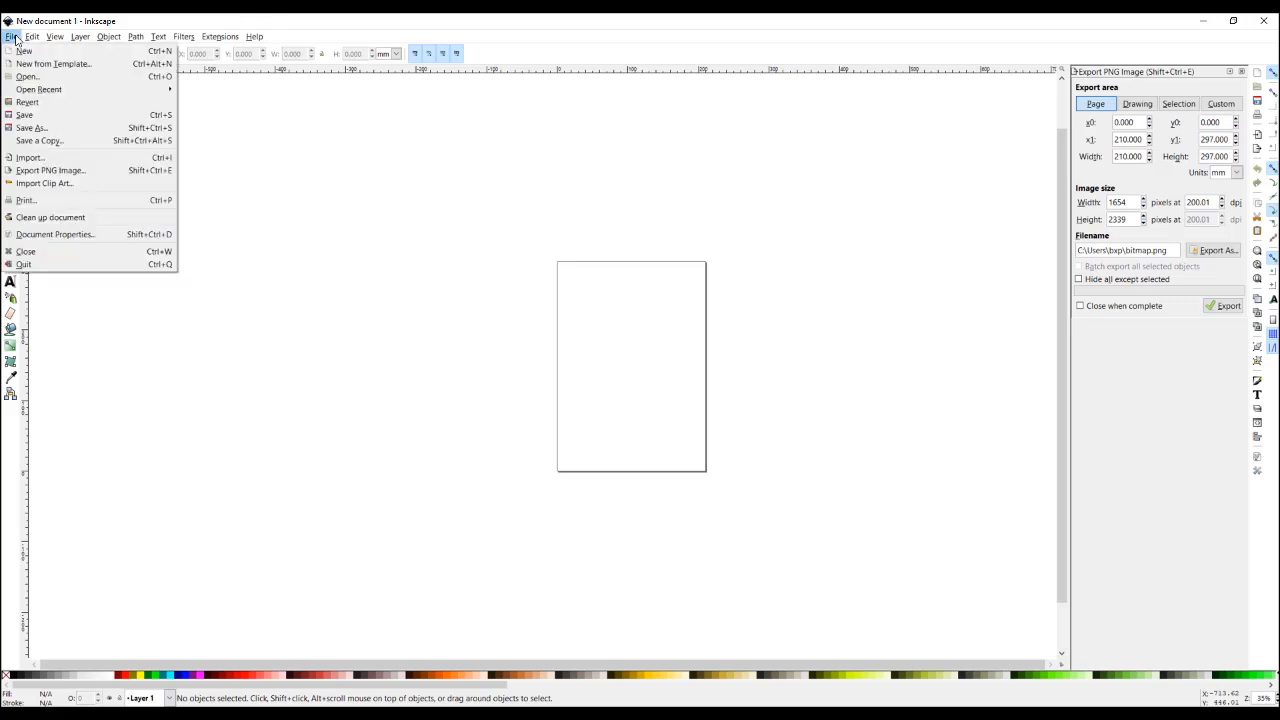
{"action": "left_click", "coordinate": [75, 235]}
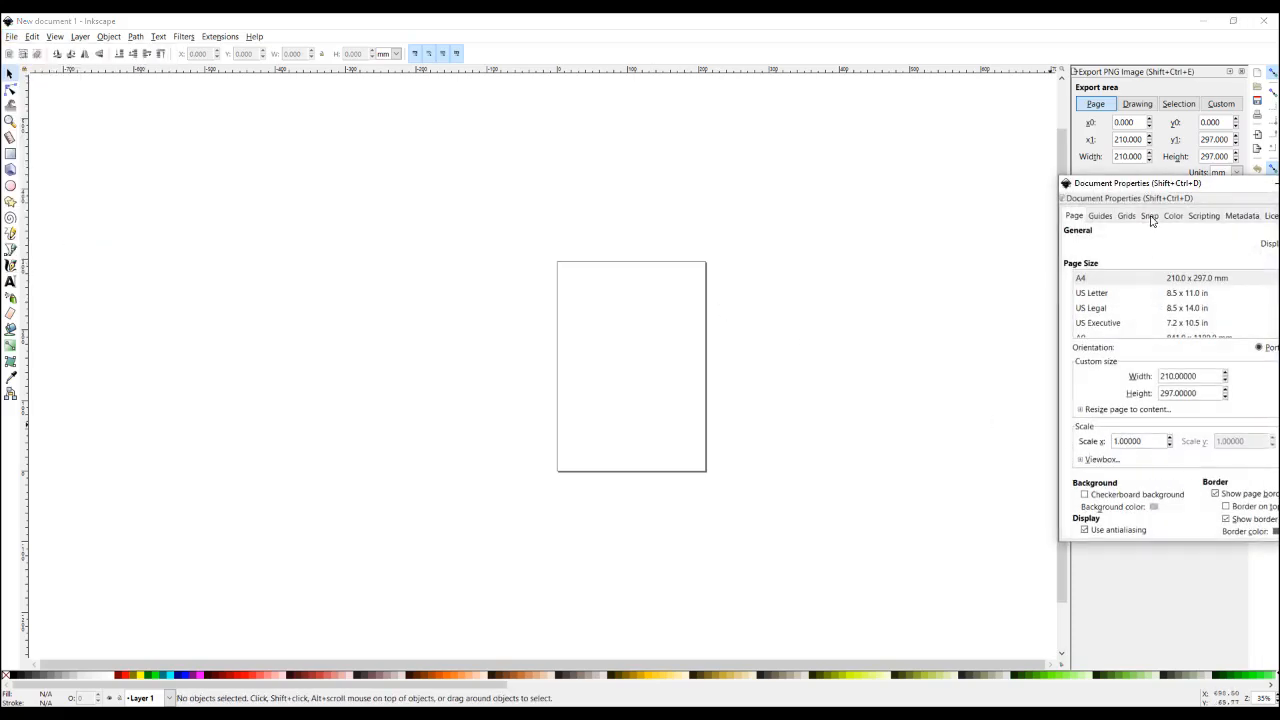
{"action": "left_click_drag", "start_coordinate": [1148, 186], "coordinate": [766, 165]}
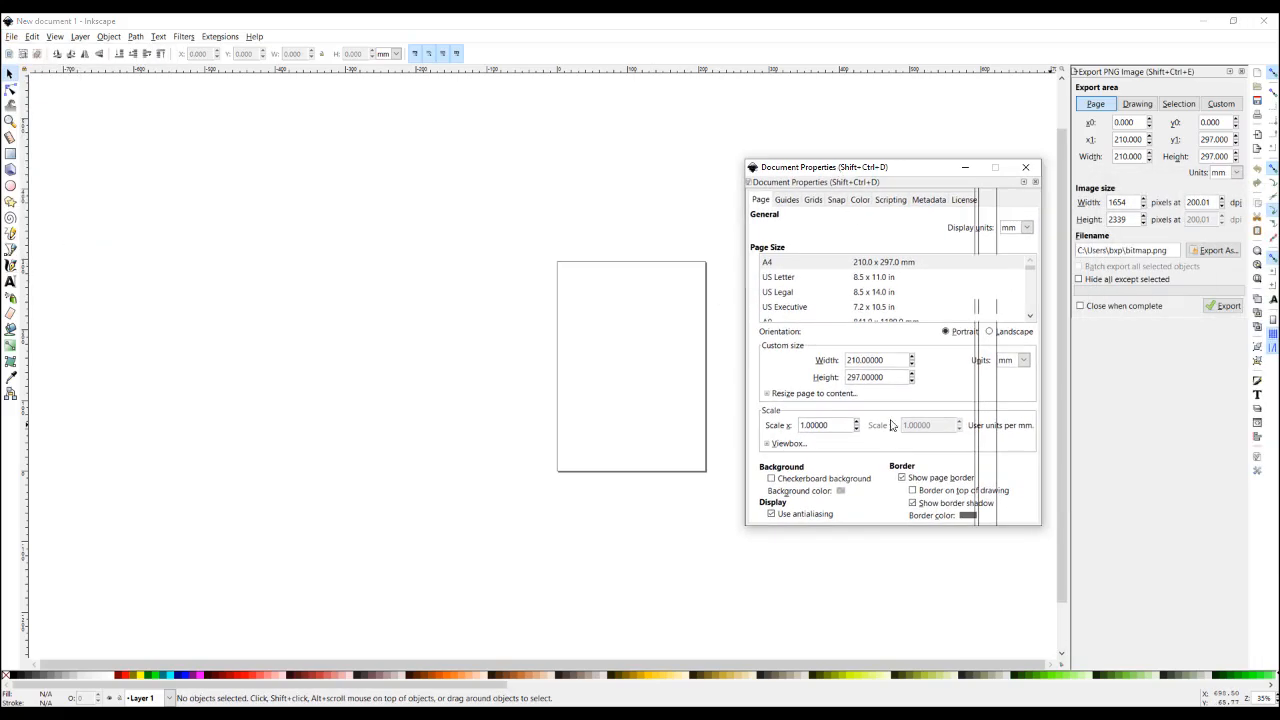
{"action": "left_click", "coordinate": [903, 479]}
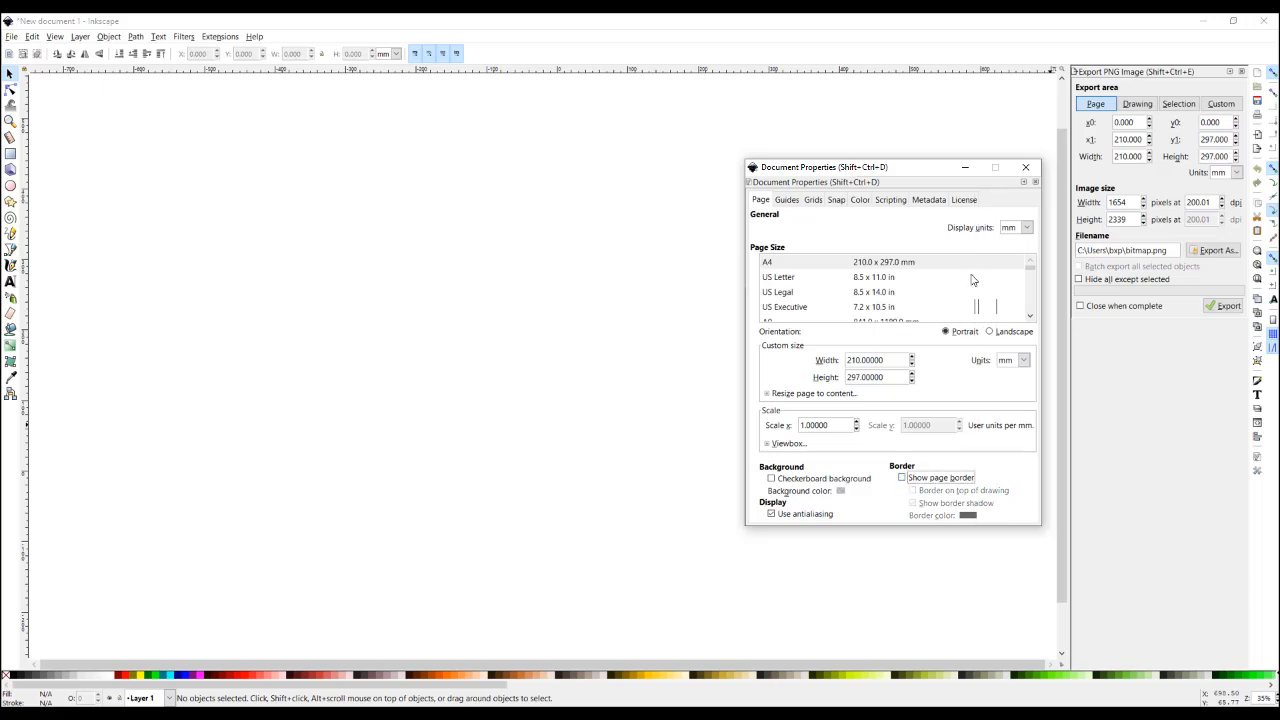
{"action": "left_click", "coordinate": [1027, 169]}
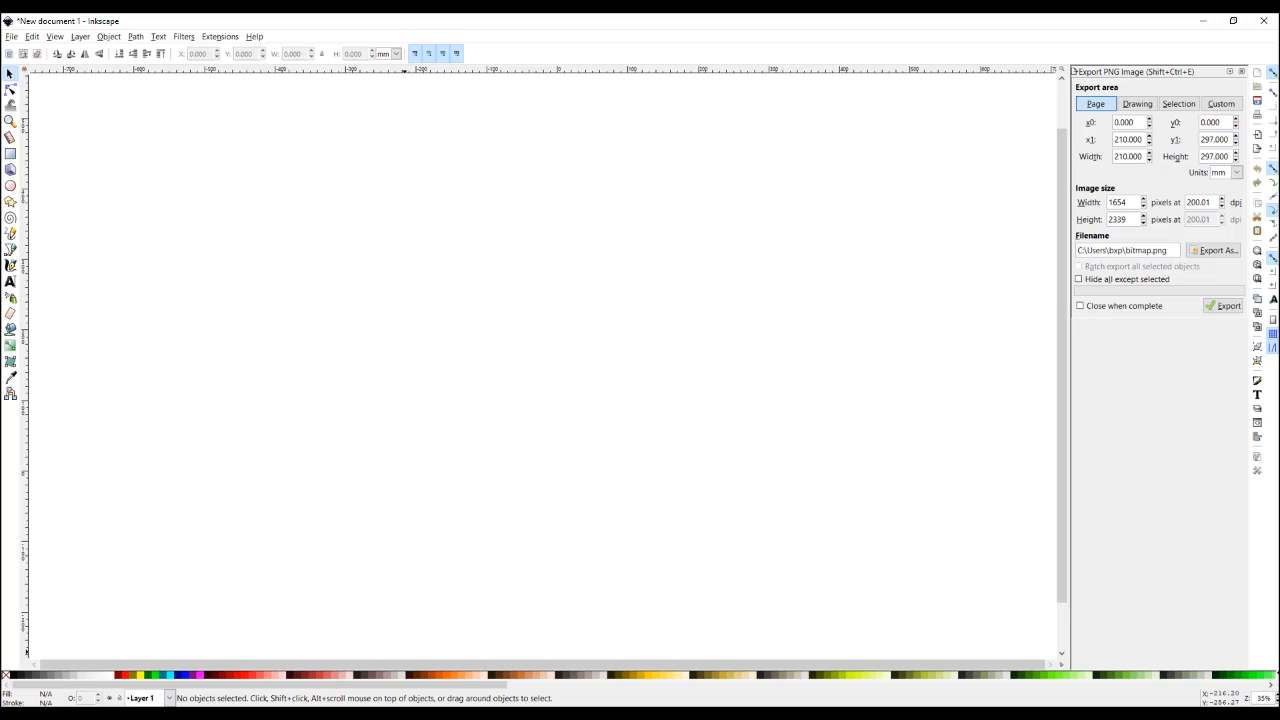
Step: Import Cortes Clean Final.png from the Exemplo folder as an embedded image, with DPI from file and automatic rendering
{"action": "left_click", "coordinate": [402, 716]}
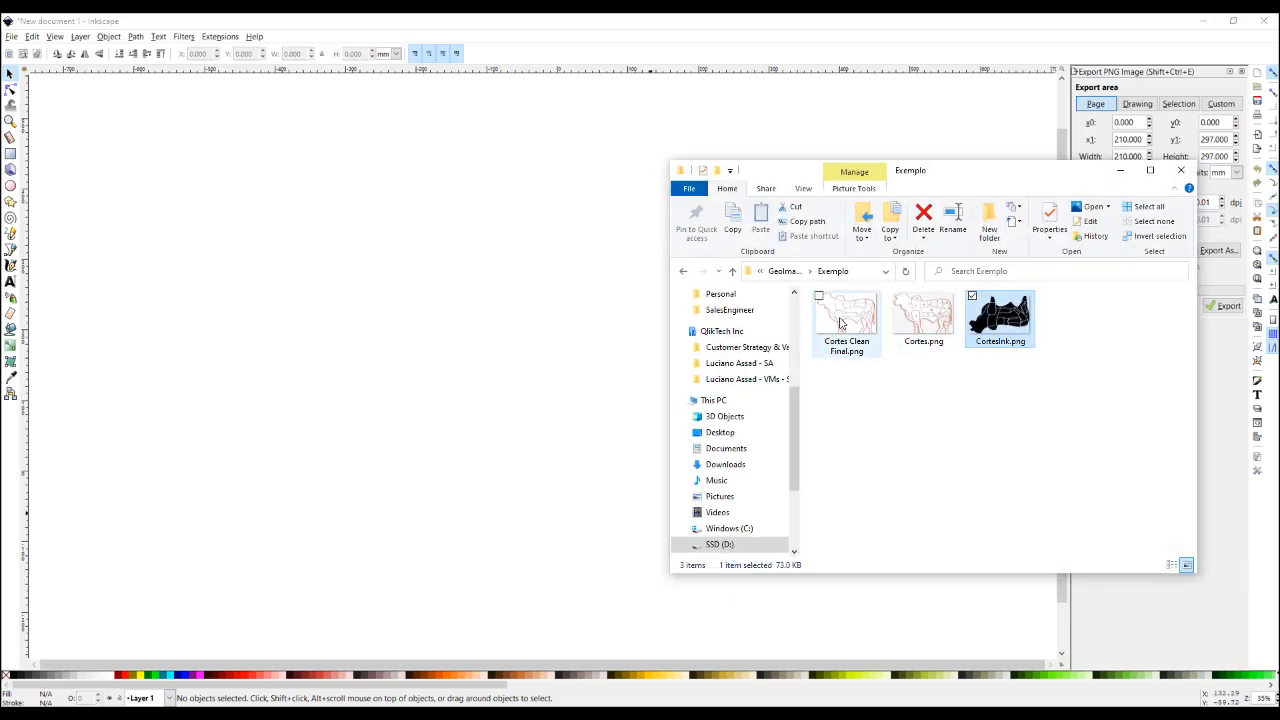
{"action": "left_click_drag", "start_coordinate": [848, 322], "coordinate": [237, 306]}
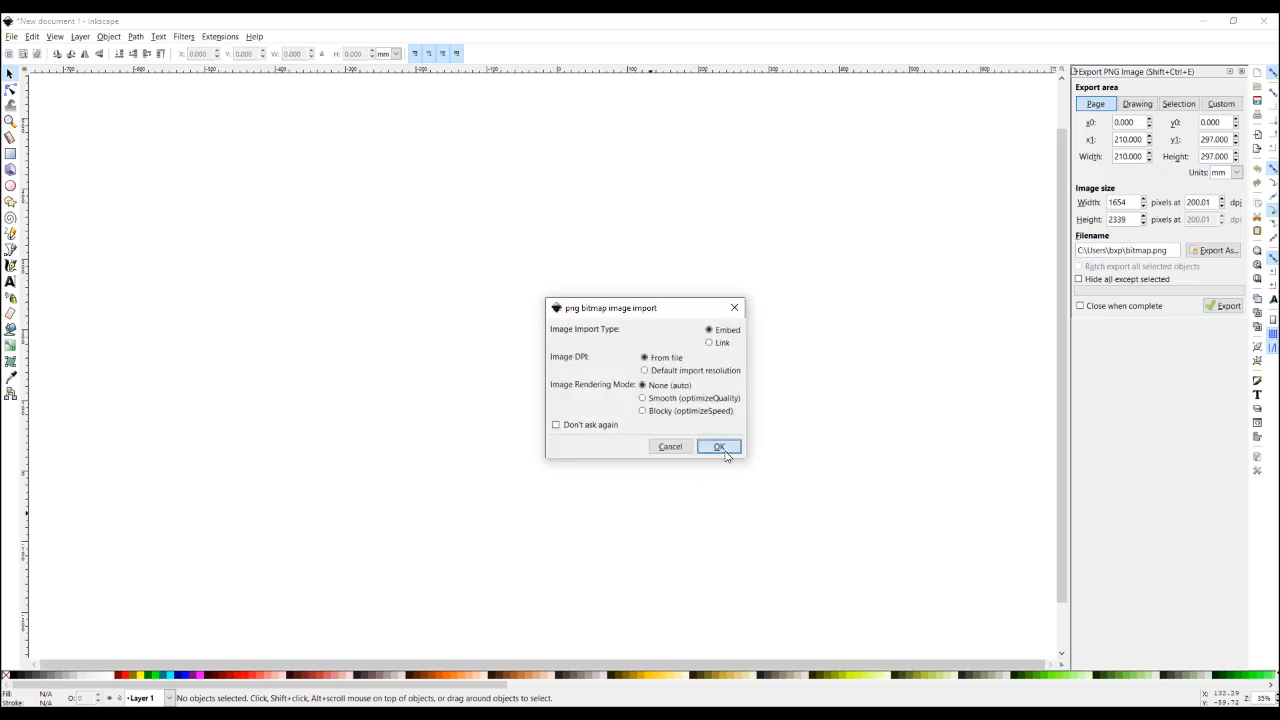
{"action": "left_click", "coordinate": [719, 447]}
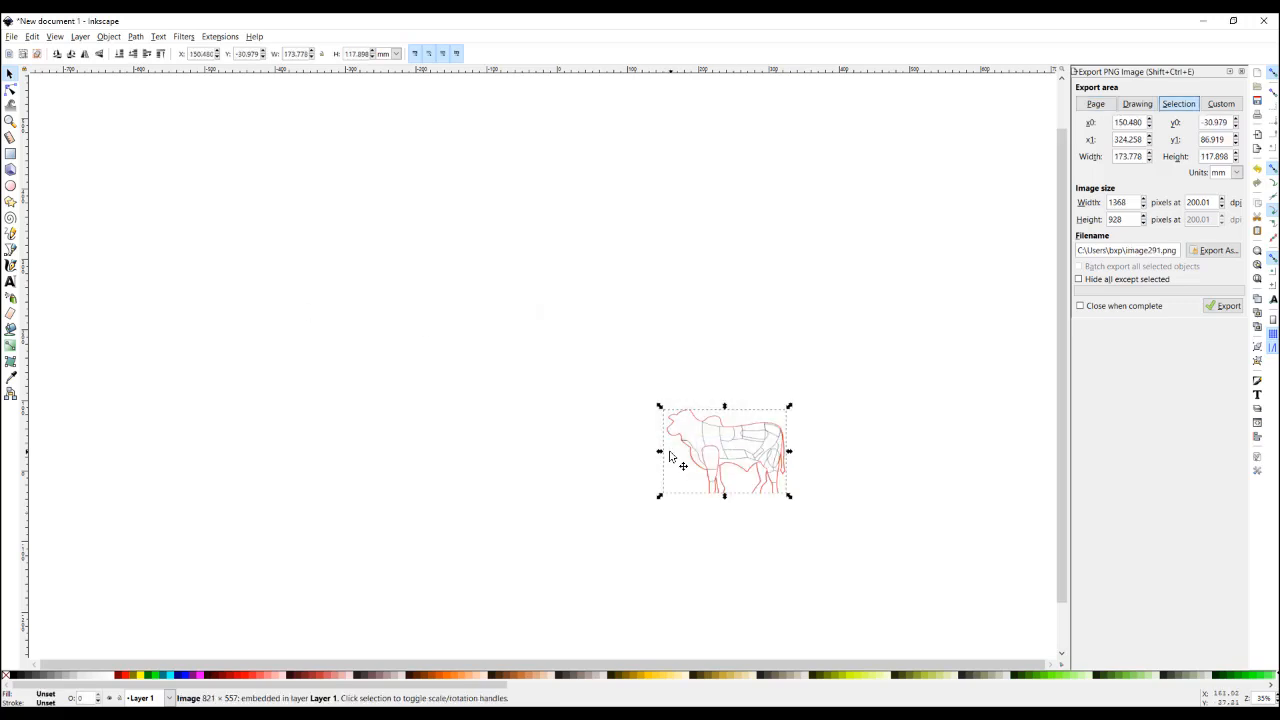
Step: Move the cow image to the upper-left area of the canvas and flip it vertically
{"action": "key", "text": "plus"}
{"action": "key", "text": "plus"}
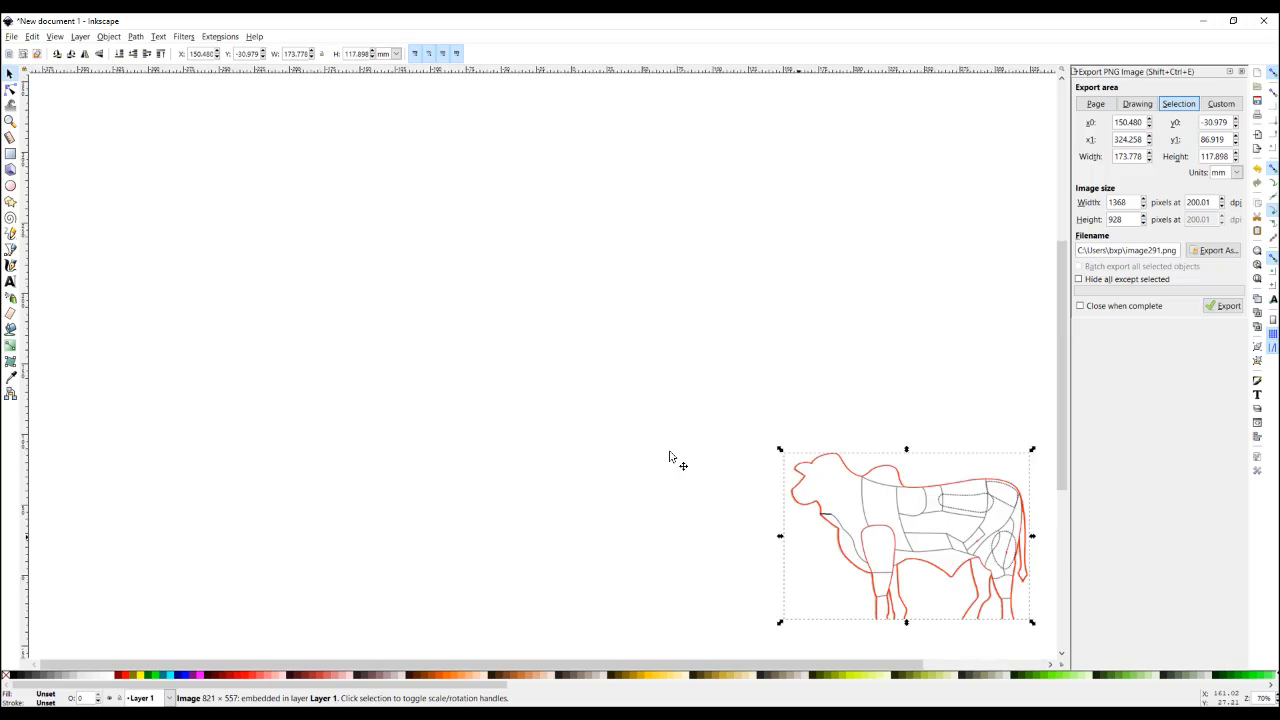
{"action": "left_click_drag", "start_coordinate": [928, 507], "coordinate": [269, 231]}
{"action": "key", "text": "plus"}
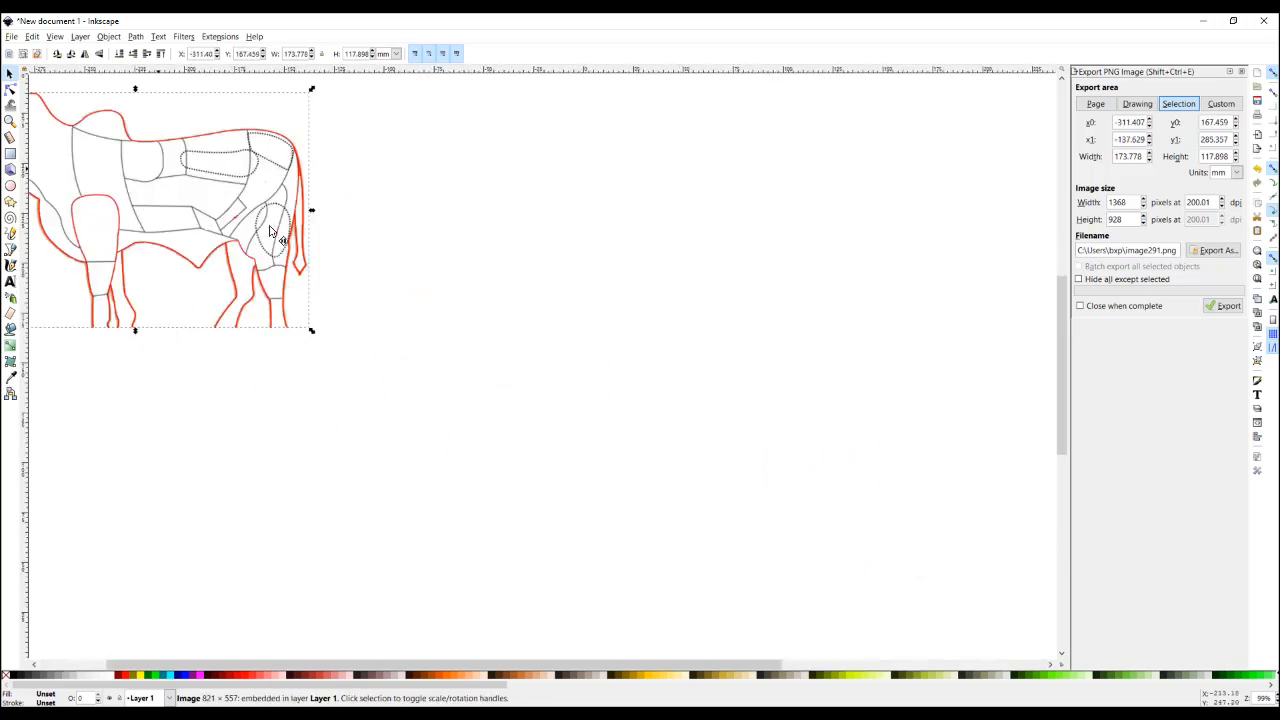
{"action": "left_click_drag", "start_coordinate": [206, 177], "coordinate": [366, 246]}
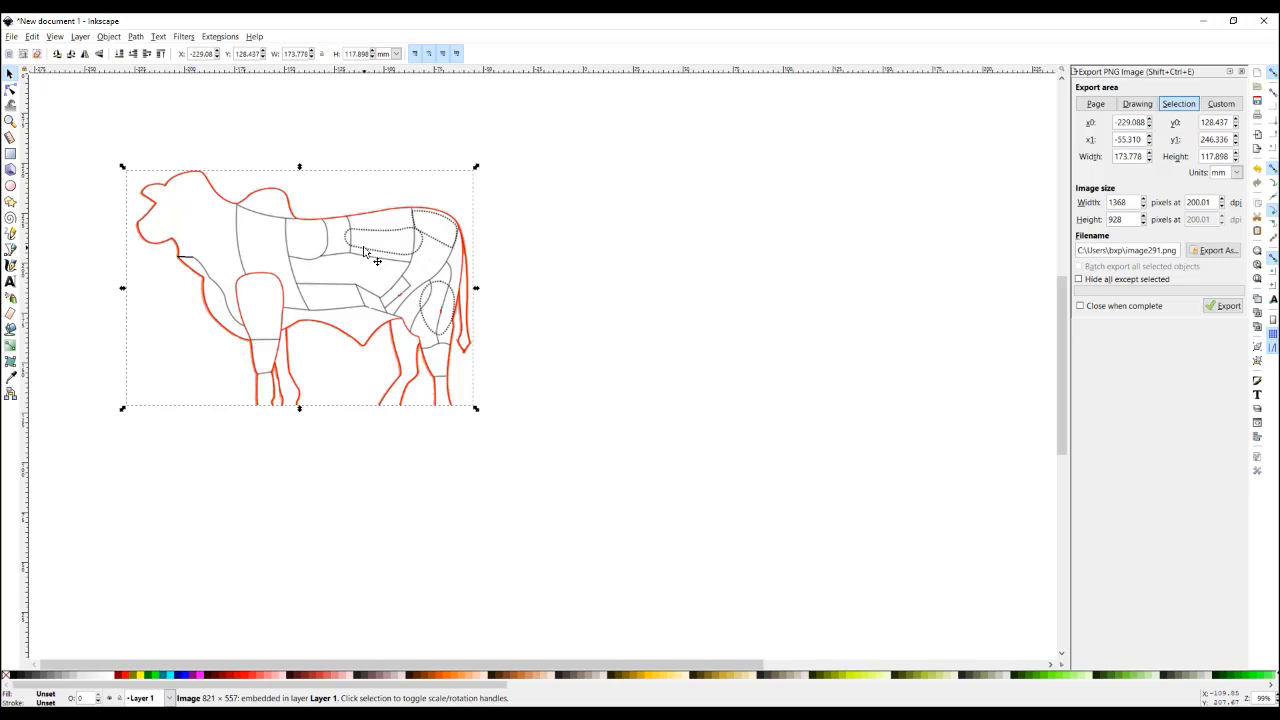
{"action": "left_click", "coordinate": [109, 38]}
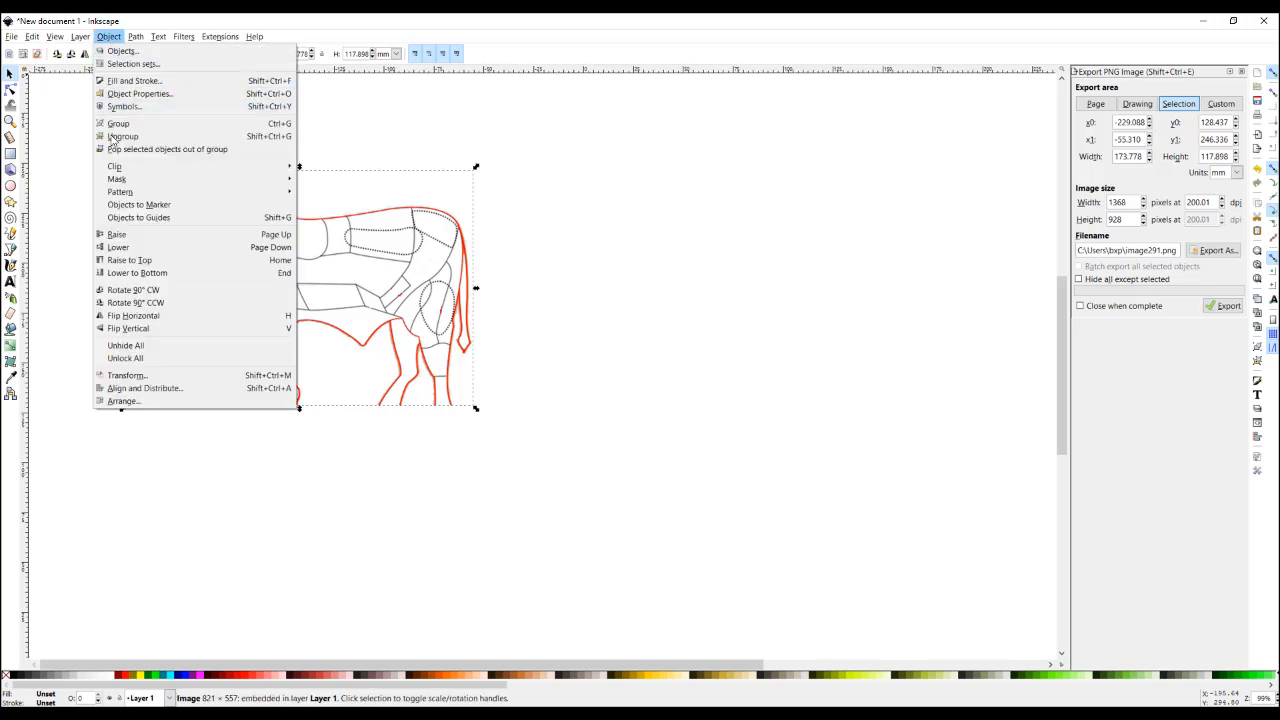
{"action": "left_click", "coordinate": [104, 328]}
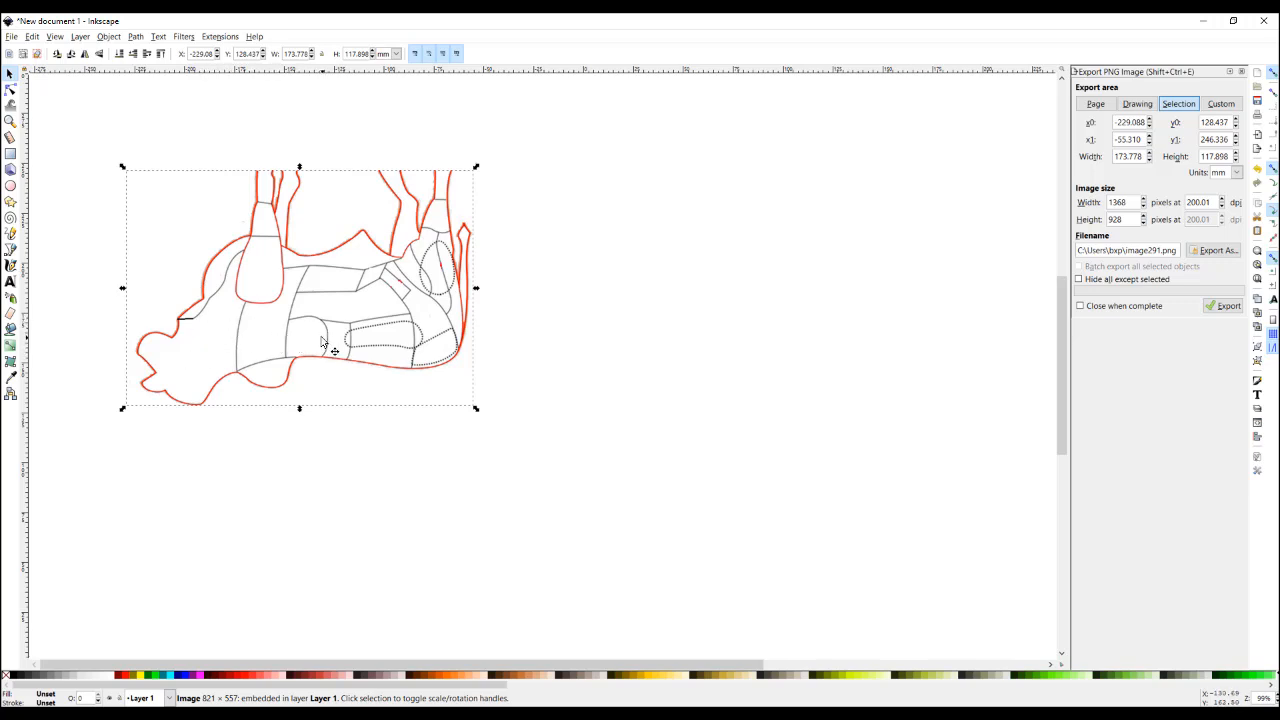
Step: Bucket-fill in black the cow's head and neck, the section behind them, and the cuts along the back to the rump
{"action": "left_click", "coordinate": [10, 330]}
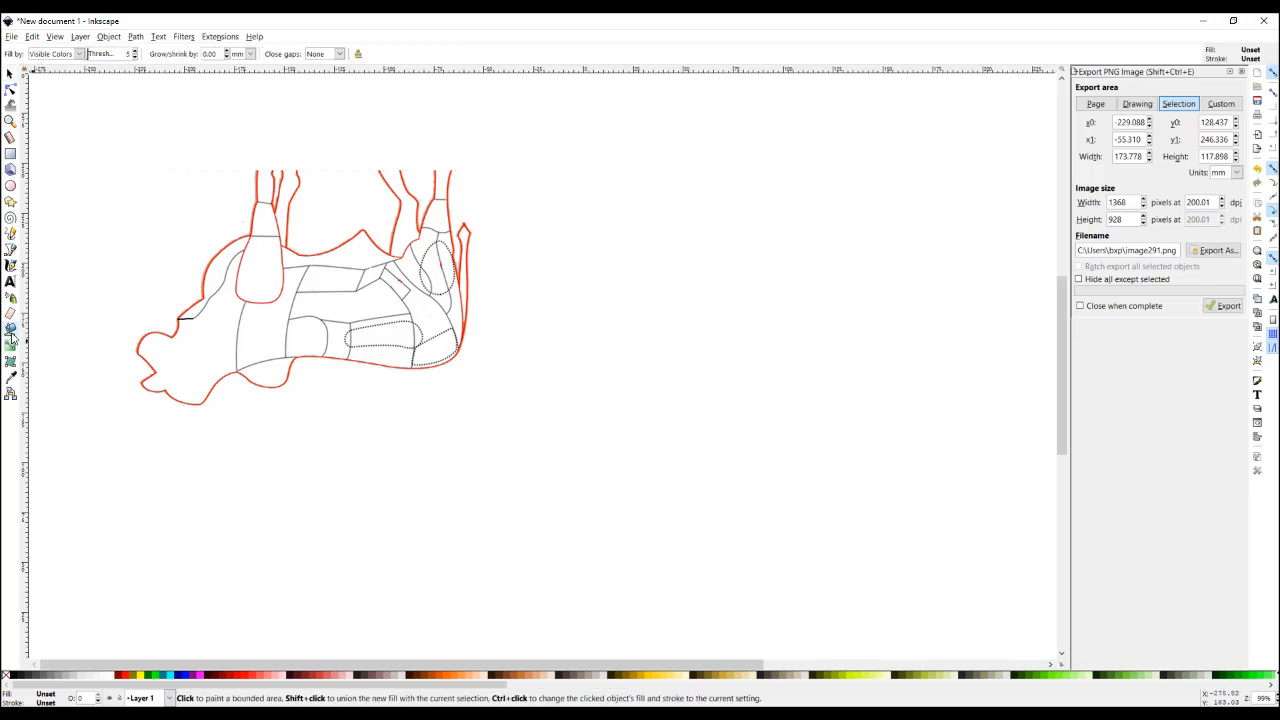
{"action": "left_click", "coordinate": [197, 350]}
{"action": "left_click", "coordinate": [276, 336]}
{"action": "left_click", "coordinate": [304, 337]}
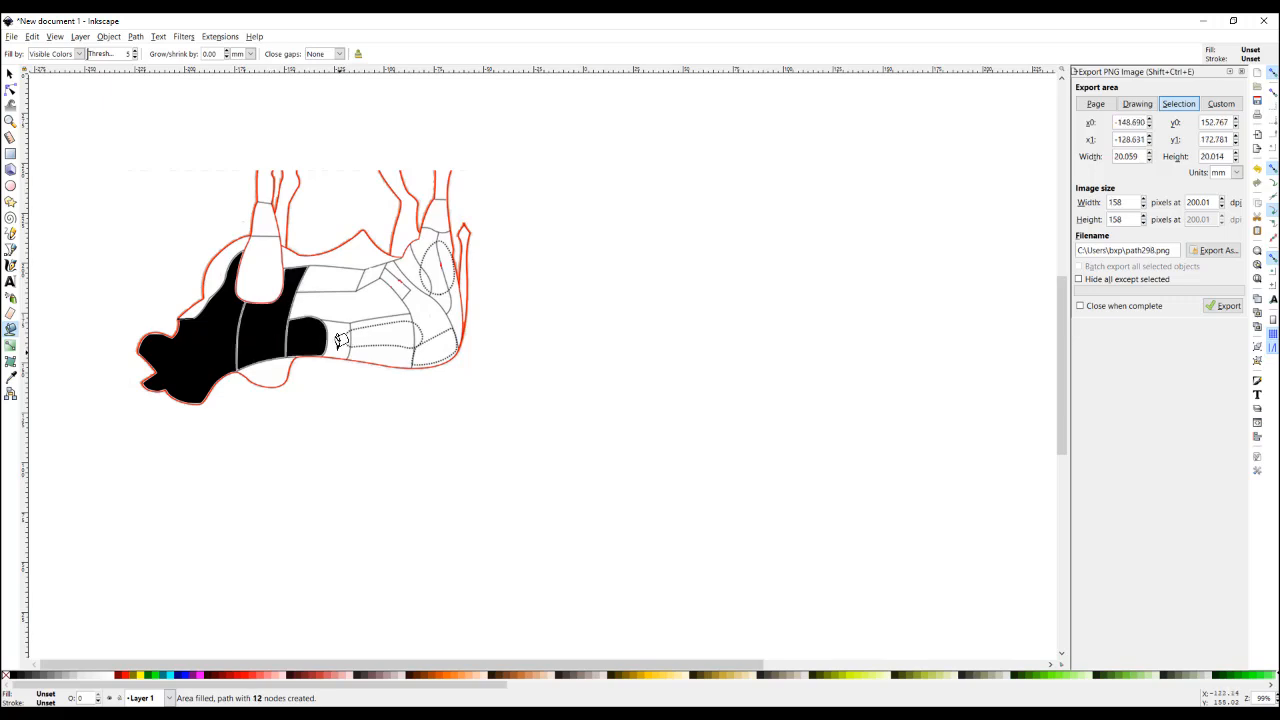
{"action": "left_click", "coordinate": [340, 342]}
{"action": "left_click", "coordinate": [376, 345]}
{"action": "left_click", "coordinate": [390, 330]}
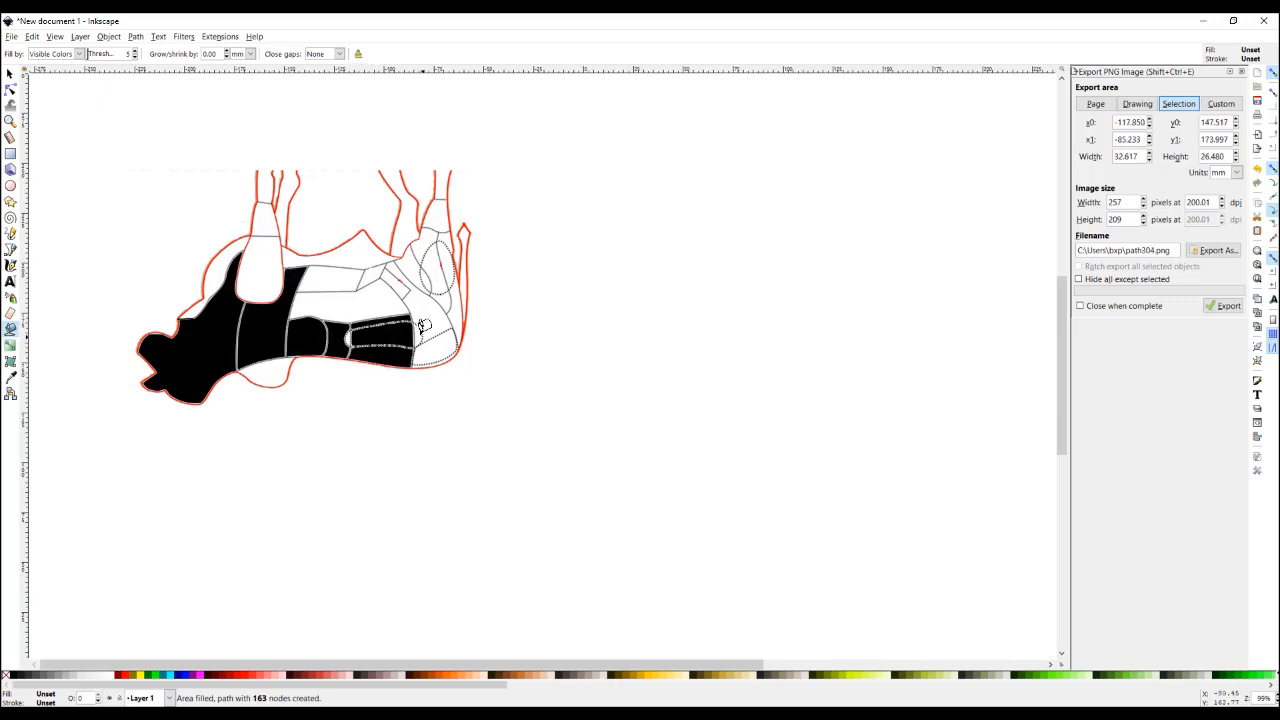
{"action": "left_click", "coordinate": [426, 322]}
{"action": "left_click", "coordinate": [444, 340]}
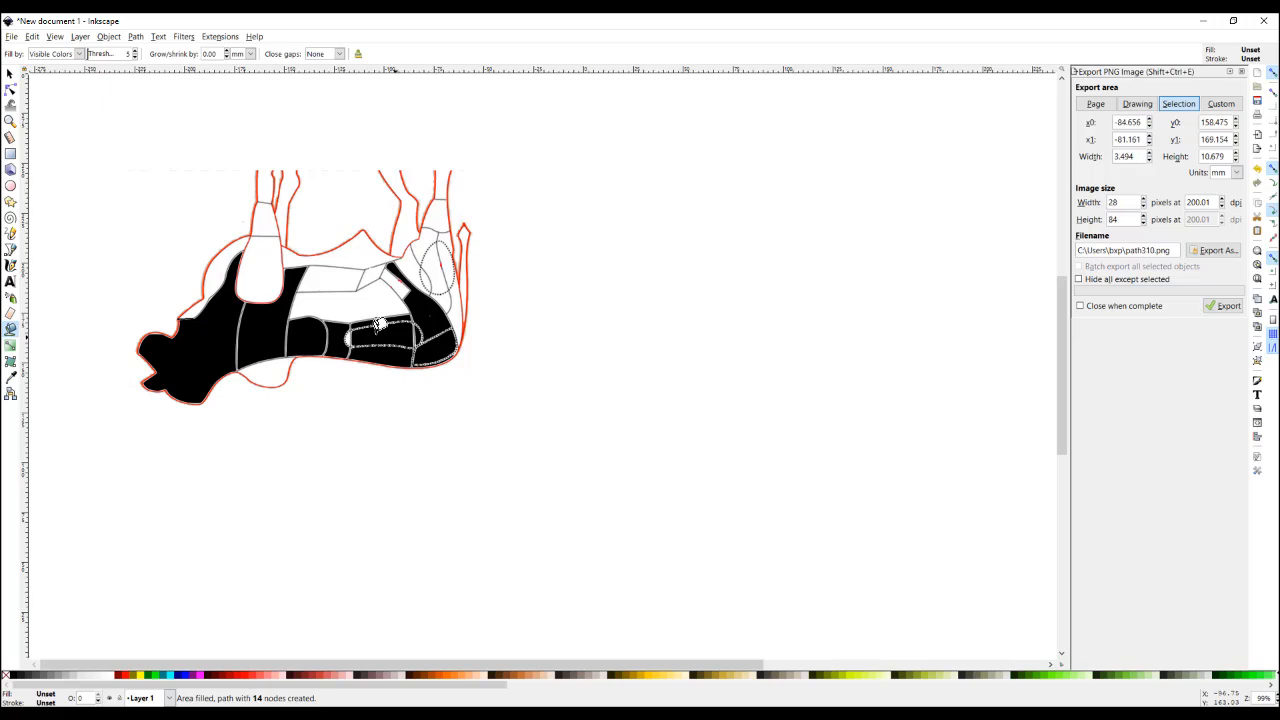
Step: Bucket-fill in black the cow's rib, flank and belly areas and the upper hind leg cuts, including the dotted oval
{"action": "left_click", "coordinate": [352, 331]}
{"action": "left_click", "coordinate": [344, 305]}
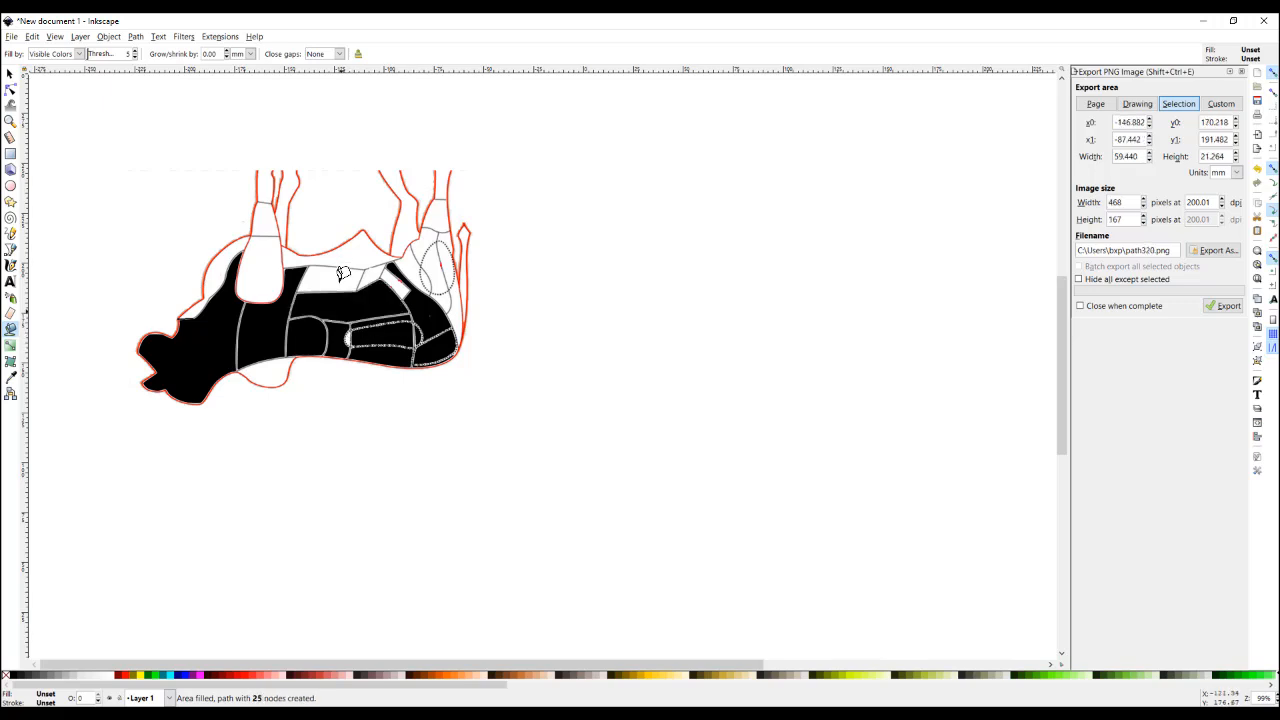
{"action": "left_click", "coordinate": [340, 273]}
{"action": "left_click", "coordinate": [378, 268]}
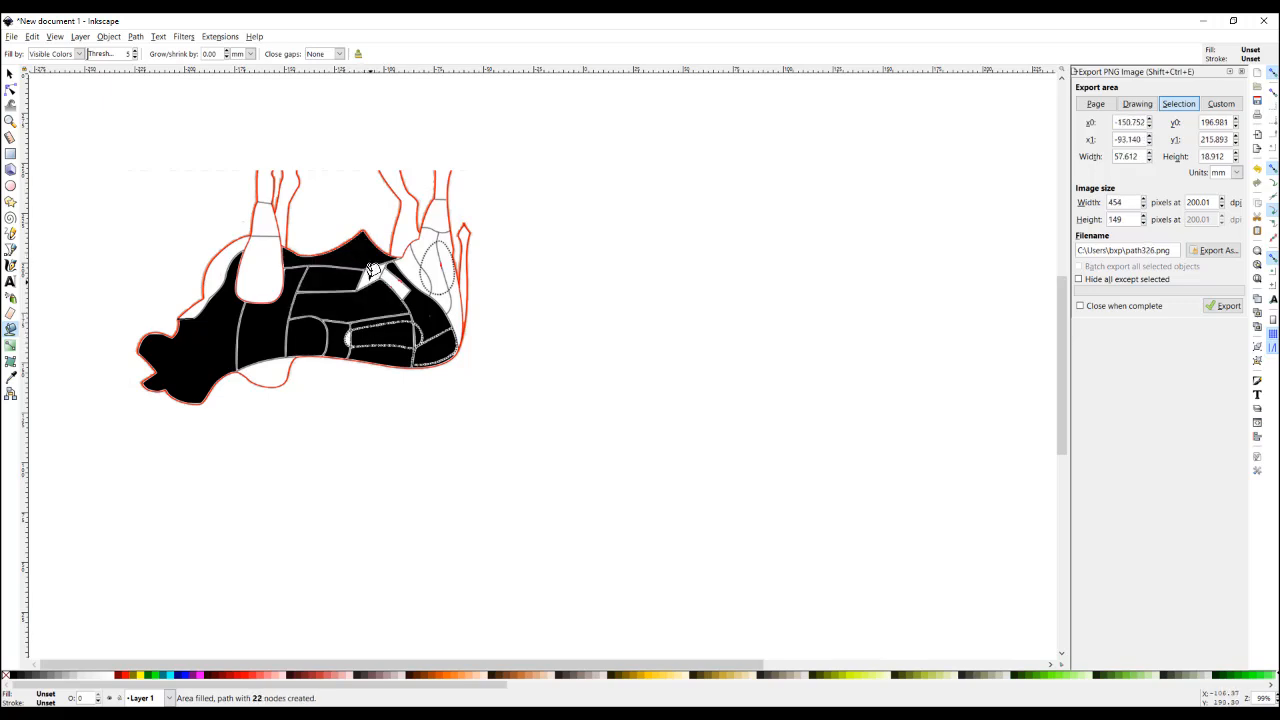
{"action": "left_click", "coordinate": [382, 278]}
{"action": "left_click", "coordinate": [408, 264]}
{"action": "left_click", "coordinate": [416, 266]}
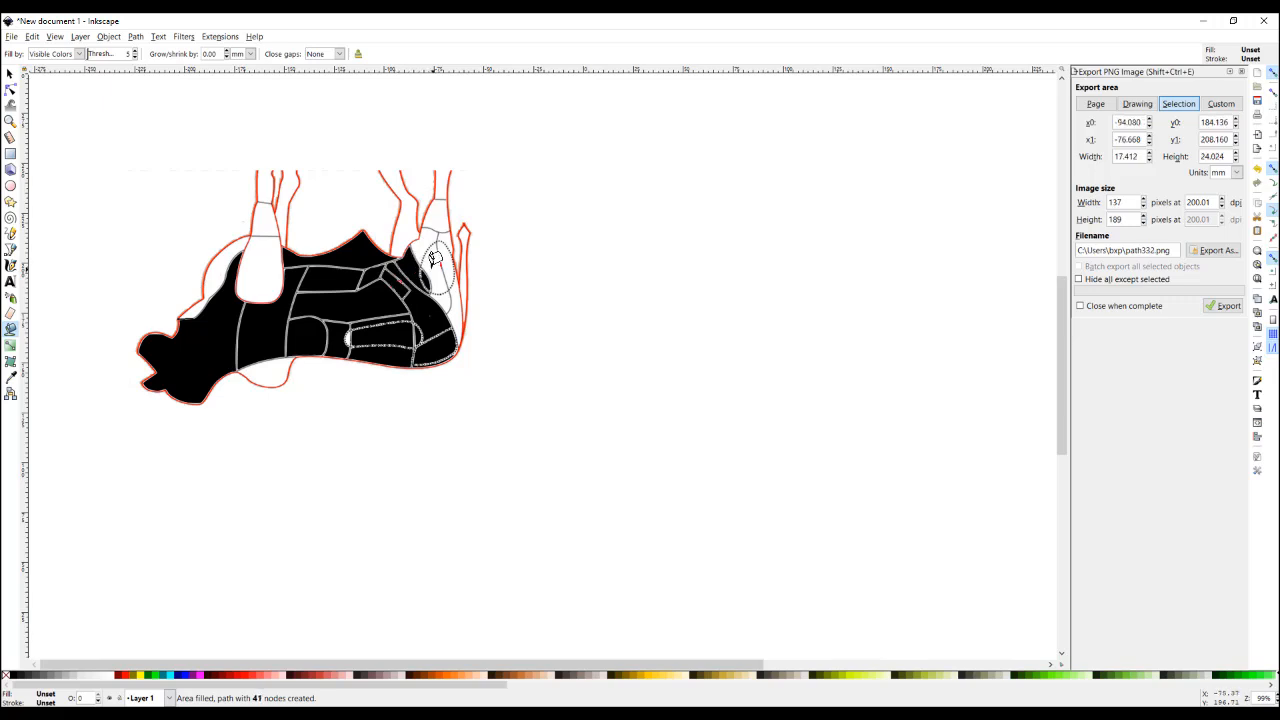
{"action": "left_click", "coordinate": [438, 260]}
{"action": "left_click", "coordinate": [462, 295]}
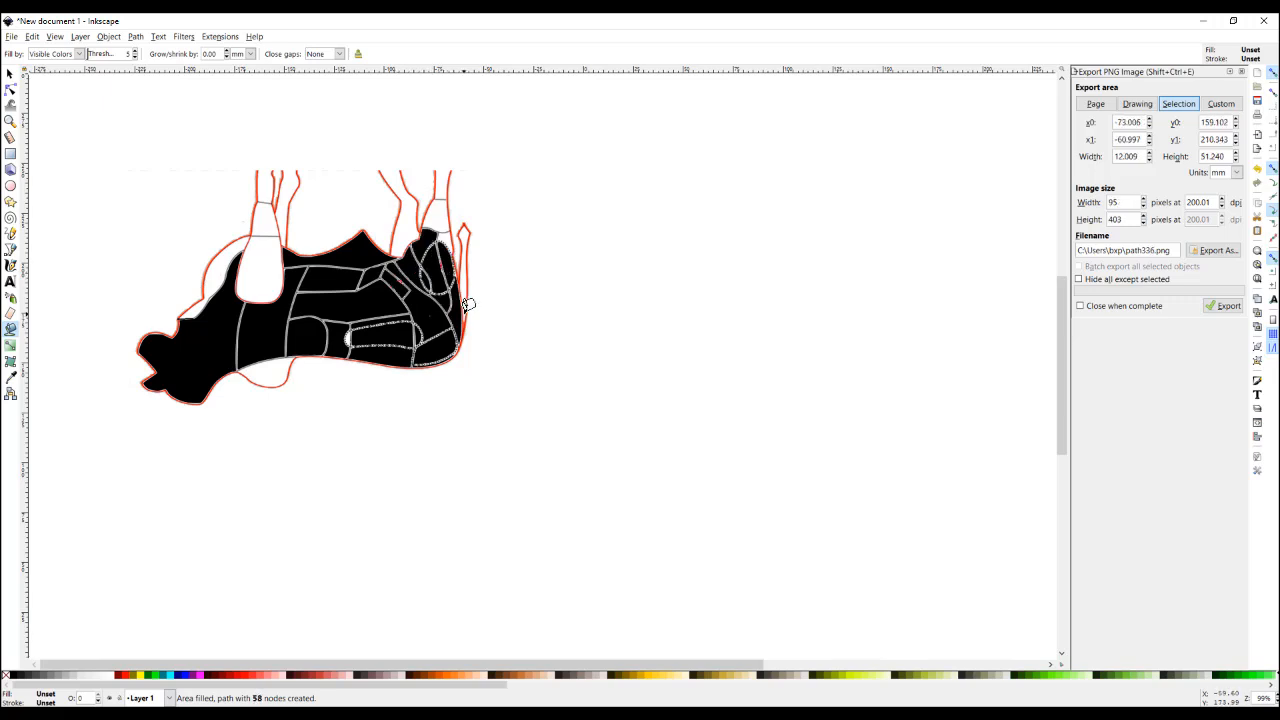
Step: Bucket-fill in black the hind and front shanks, the shoulder, the brisket and the hump
{"action": "left_click", "coordinate": [442, 208]}
{"action": "left_click", "coordinate": [278, 218]}
{"action": "left_click", "coordinate": [268, 216]}
{"action": "left_click", "coordinate": [270, 258]}
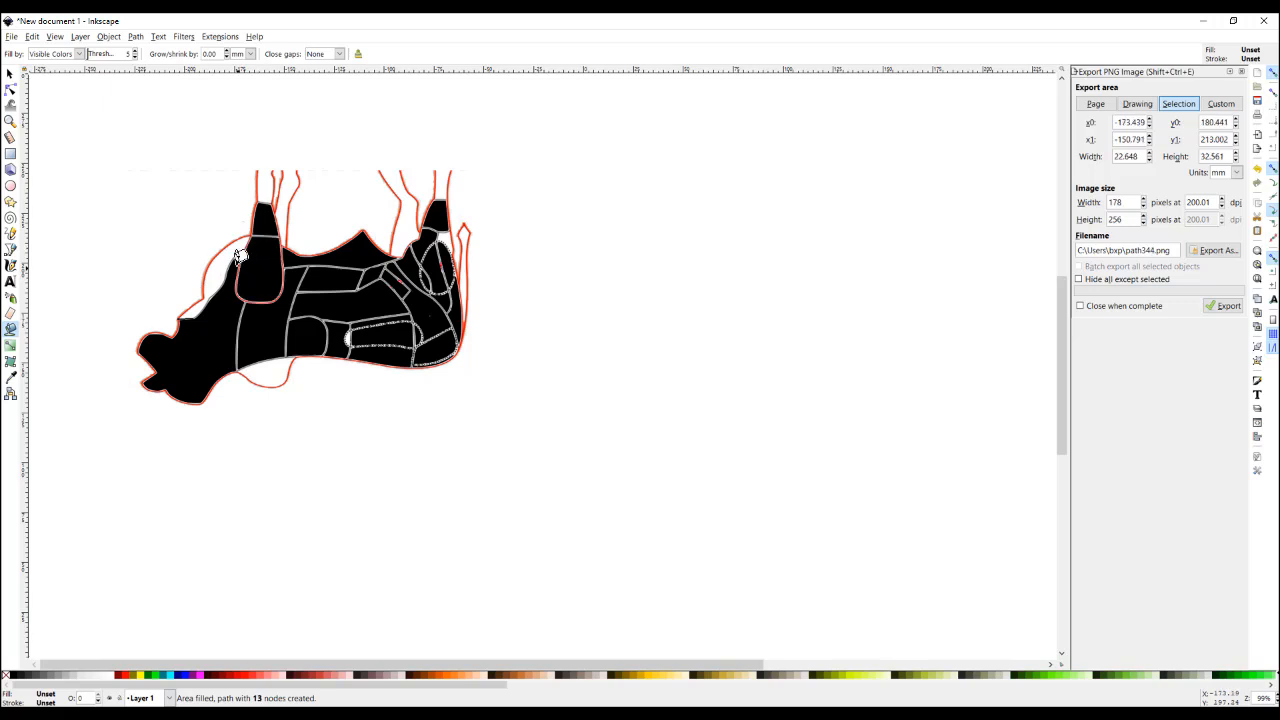
{"action": "left_click", "coordinate": [226, 262]}
{"action": "left_click", "coordinate": [268, 362]}
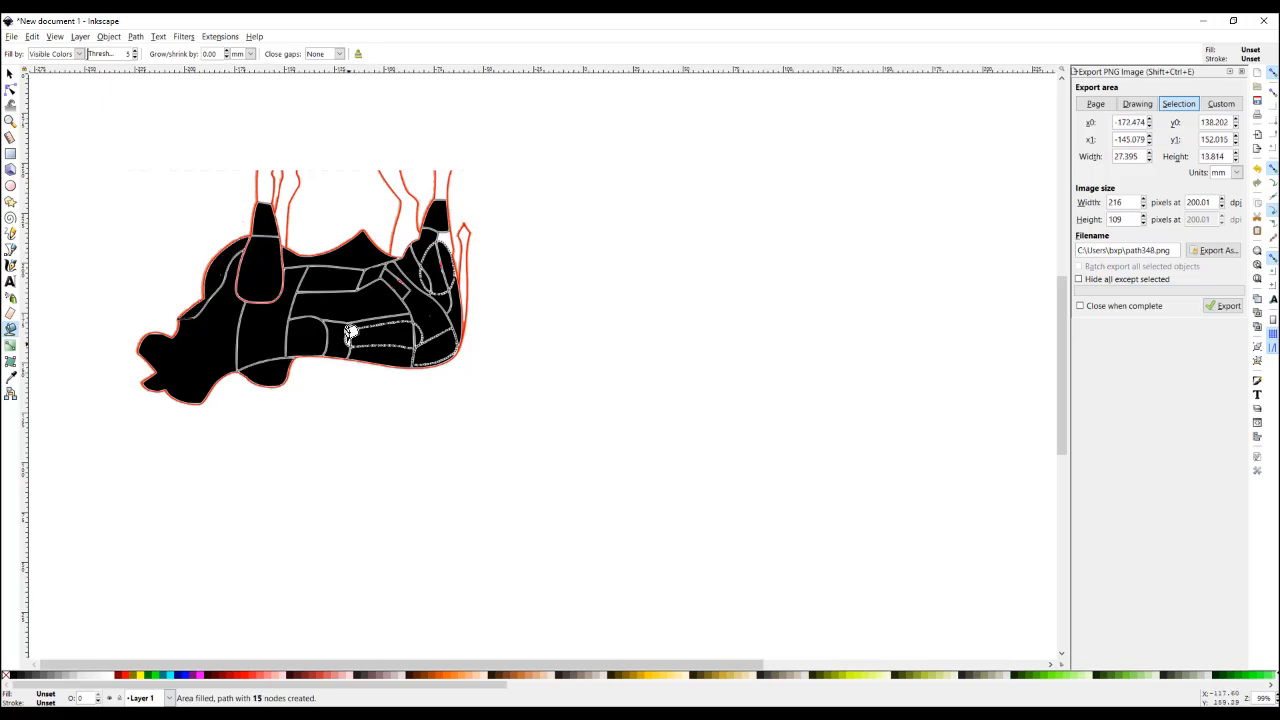
Step: Bucket-fill in black the sliver at the dotted loin cut's end and the gap beside the hind shank, and delete the original cow image
{"action": "left_click", "coordinate": [349, 336]}
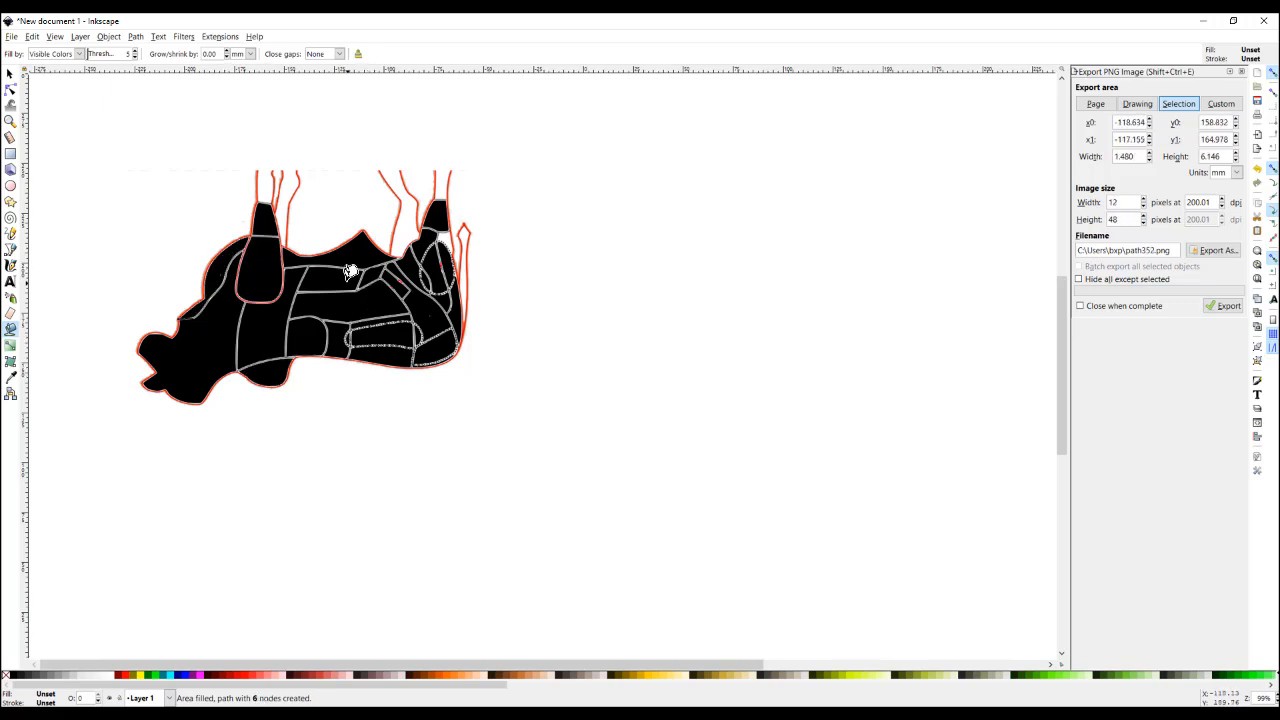
{"action": "left_click", "coordinate": [447, 233]}
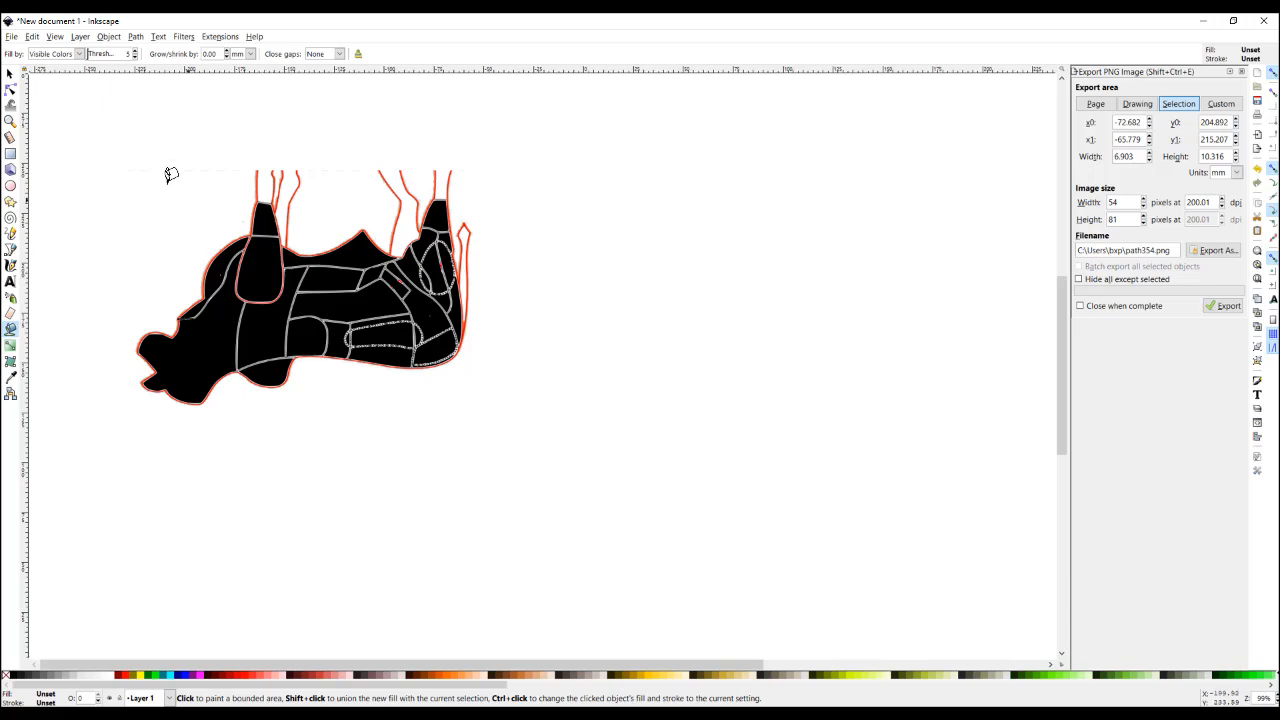
{"action": "left_click", "coordinate": [10, 73]}
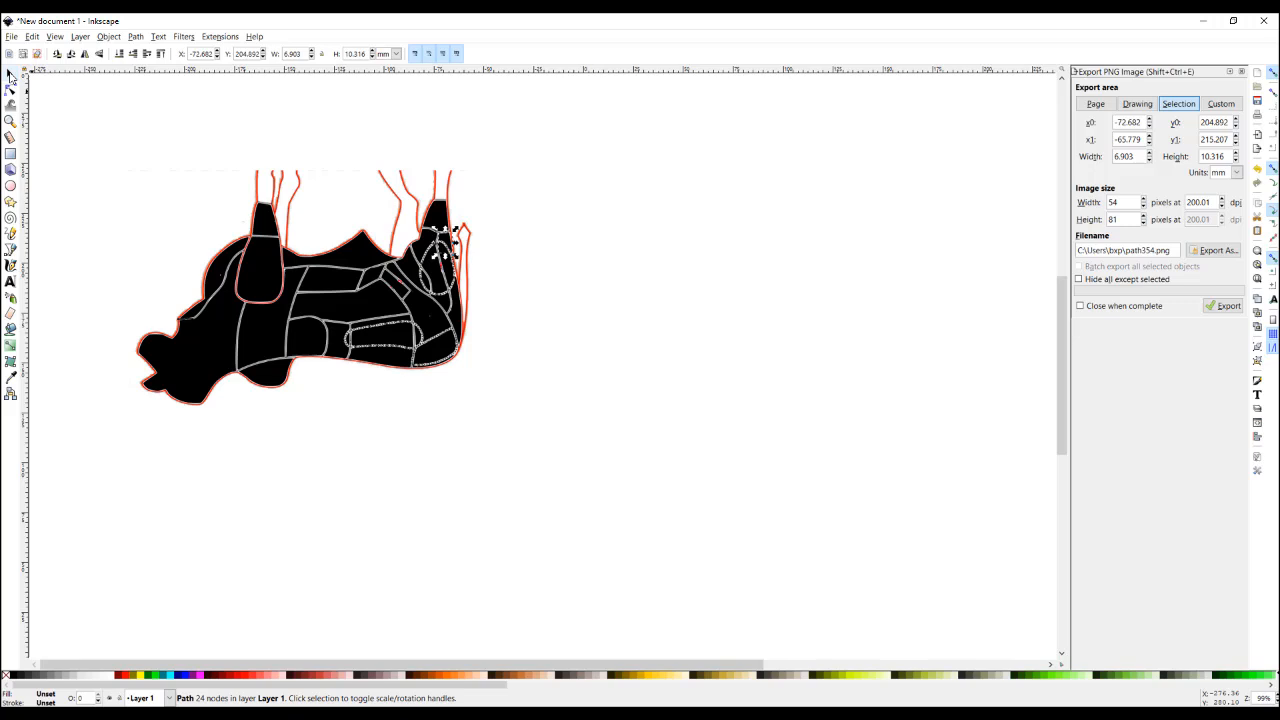
{"action": "left_click", "coordinate": [332, 241]}
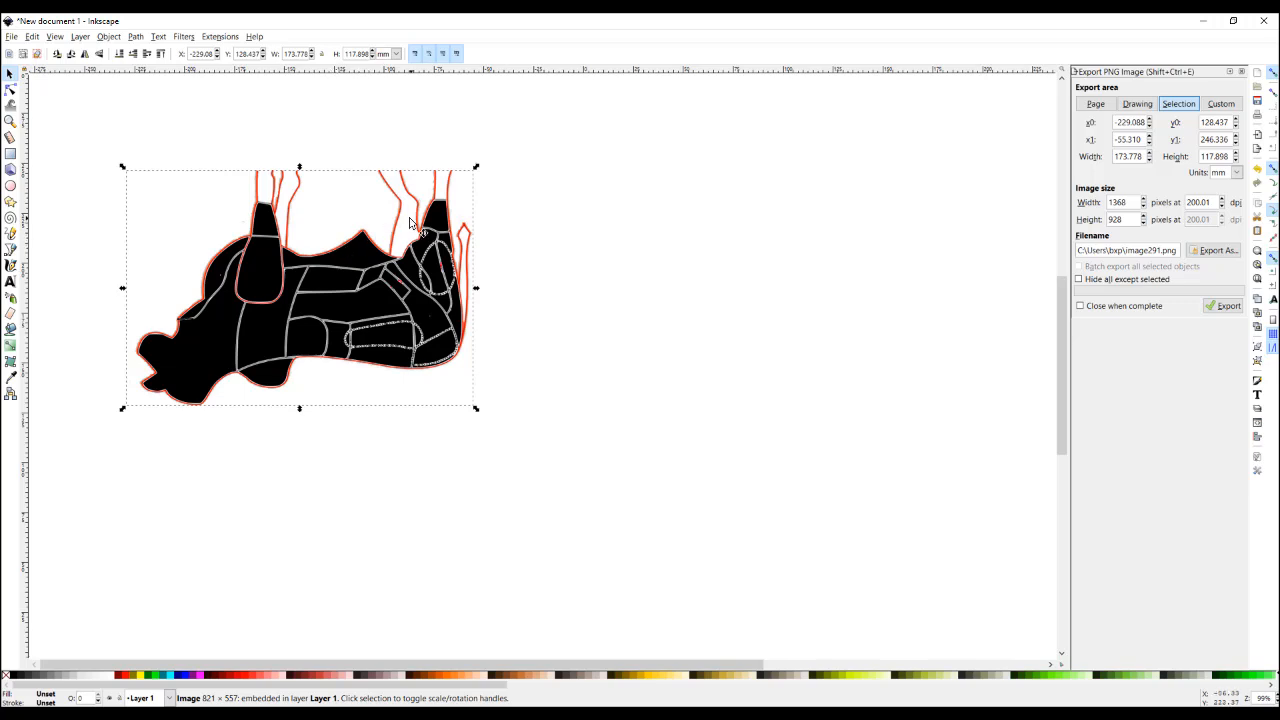
{"action": "left_click", "coordinate": [582, 346]}
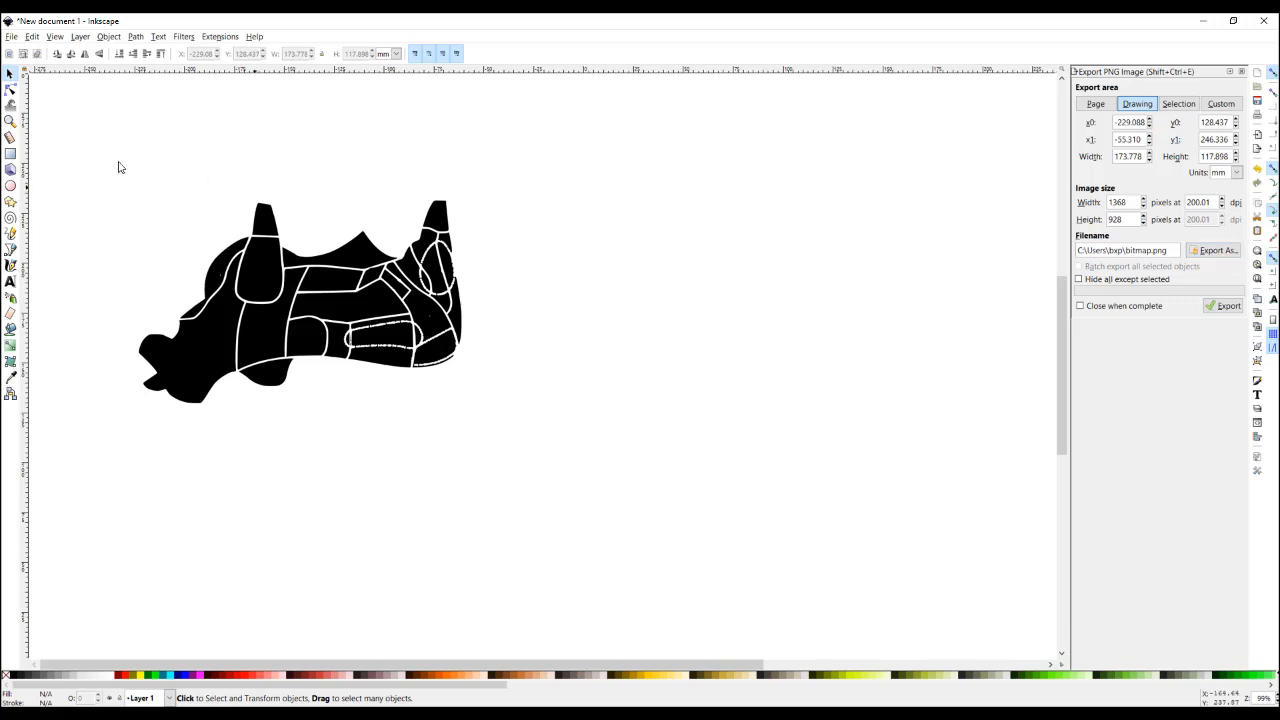
Step: Set the PNG export destination to the GeoImagem\Exemplo folder on drive D with the file name CorteInk
{"action": "left_click", "coordinate": [1201, 255]}
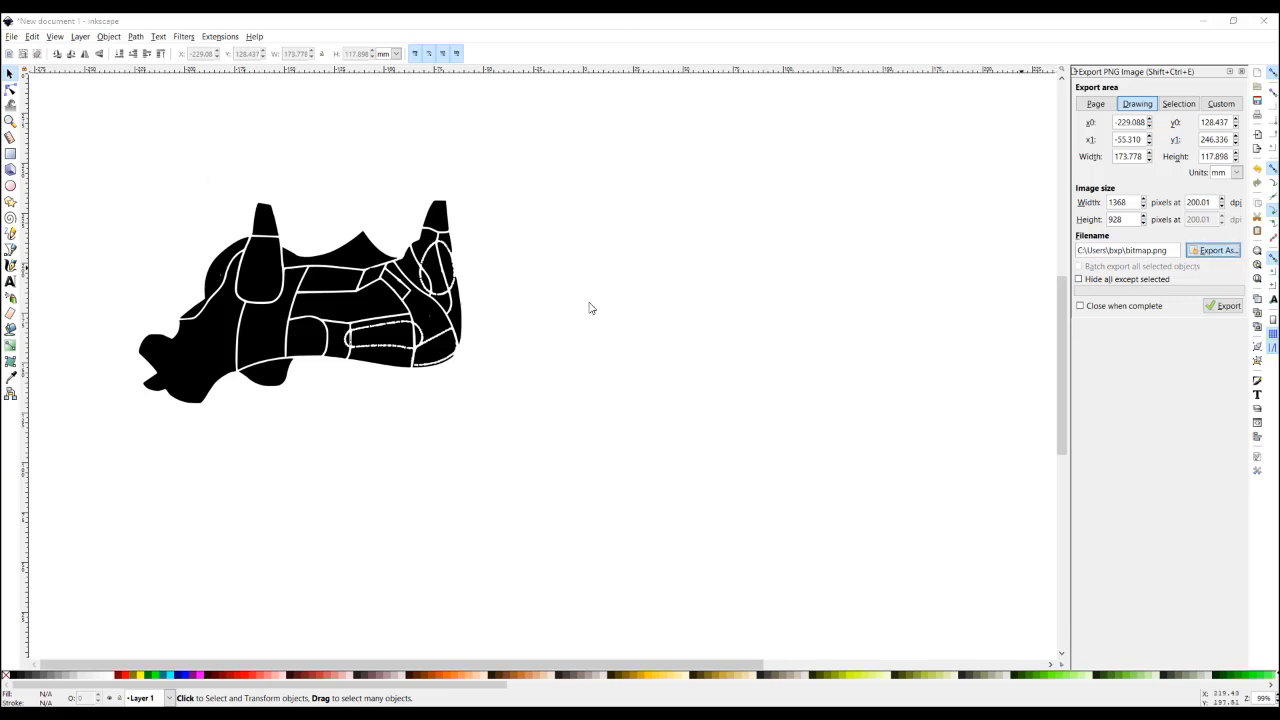
{"action": "scroll", "coordinate": [67, 284], "scroll_direction": "down", "scroll_amount": 8}
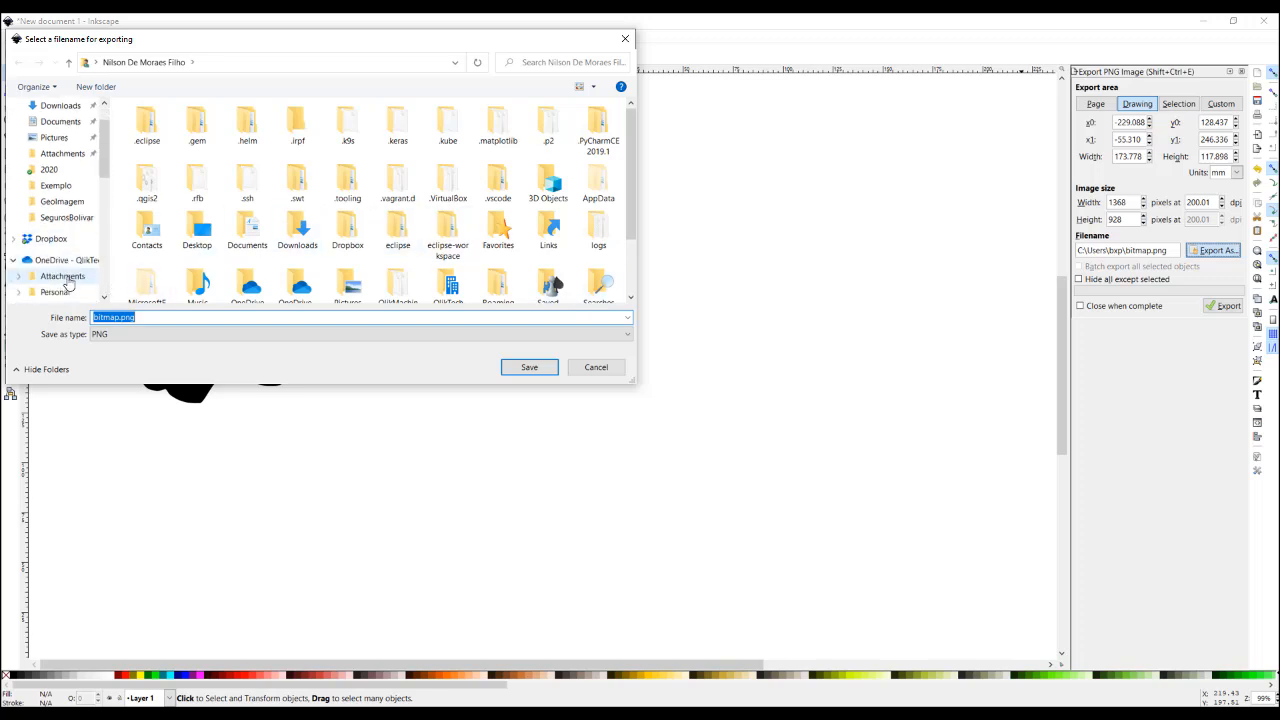
{"action": "left_click", "coordinate": [58, 215]}
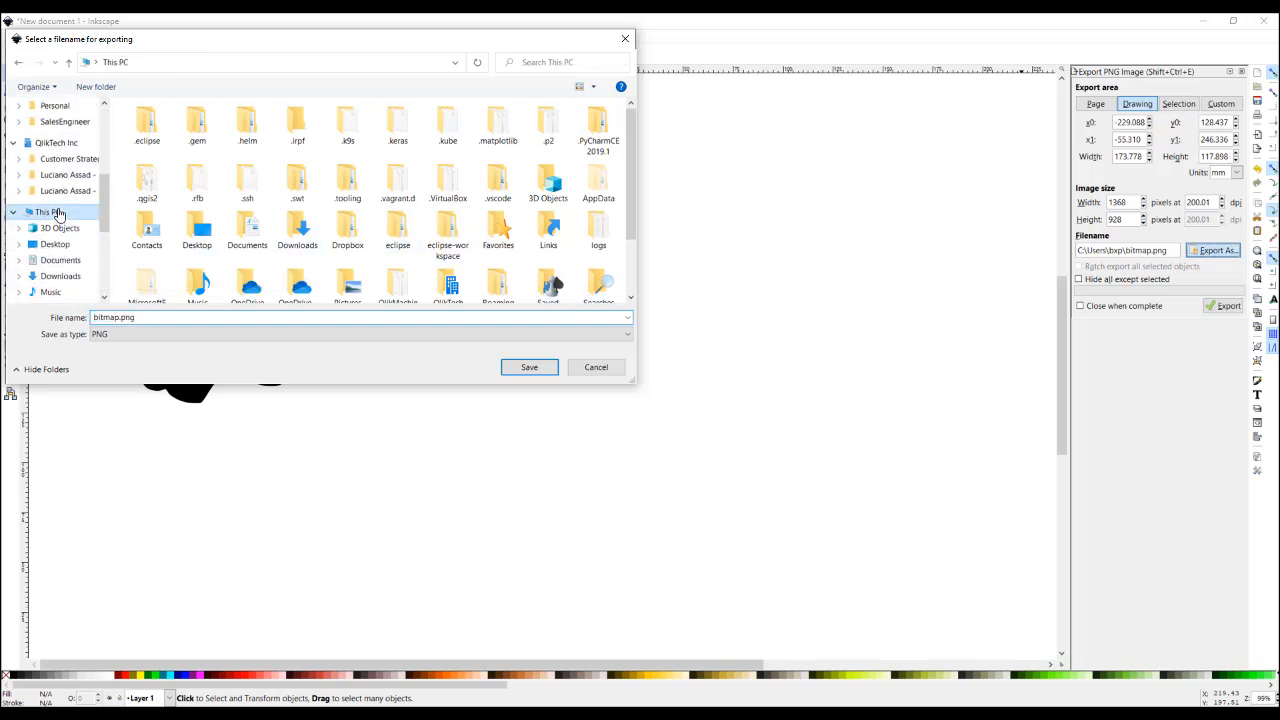
{"action": "left_click", "coordinate": [333, 300]}
{"action": "double_click", "coordinate": [333, 298]}
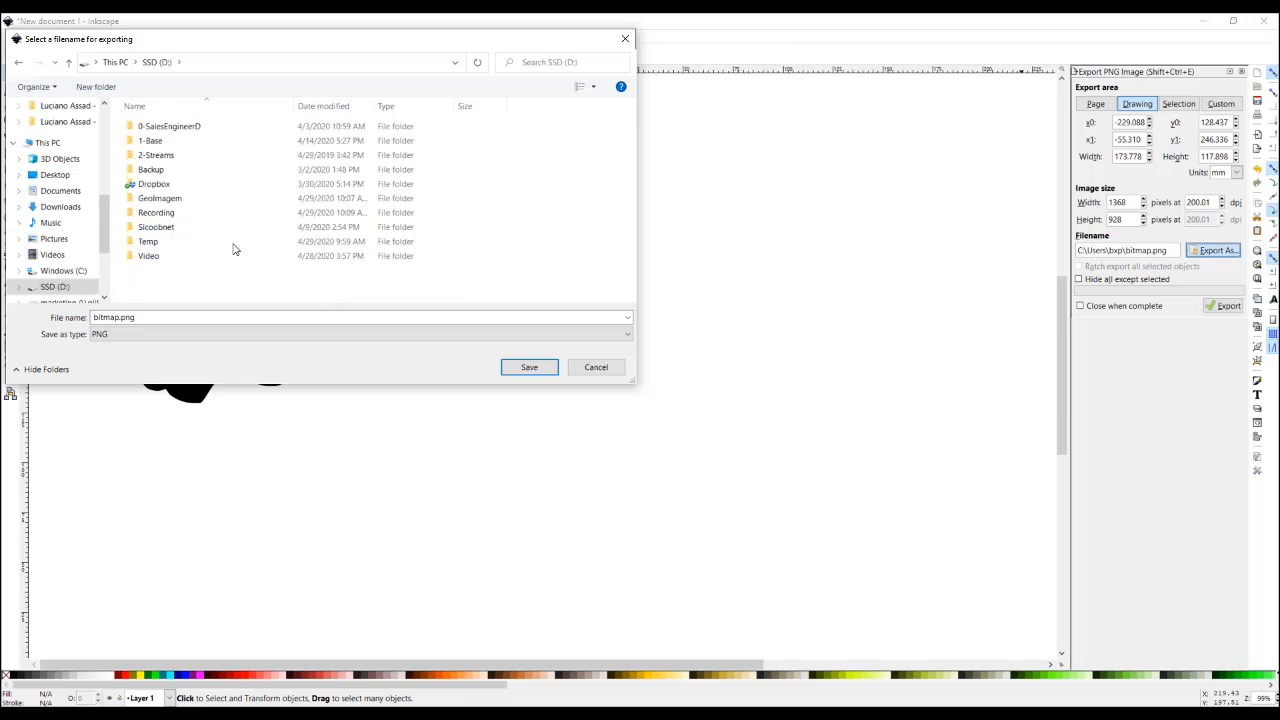
{"action": "double_click", "coordinate": [170, 200]}
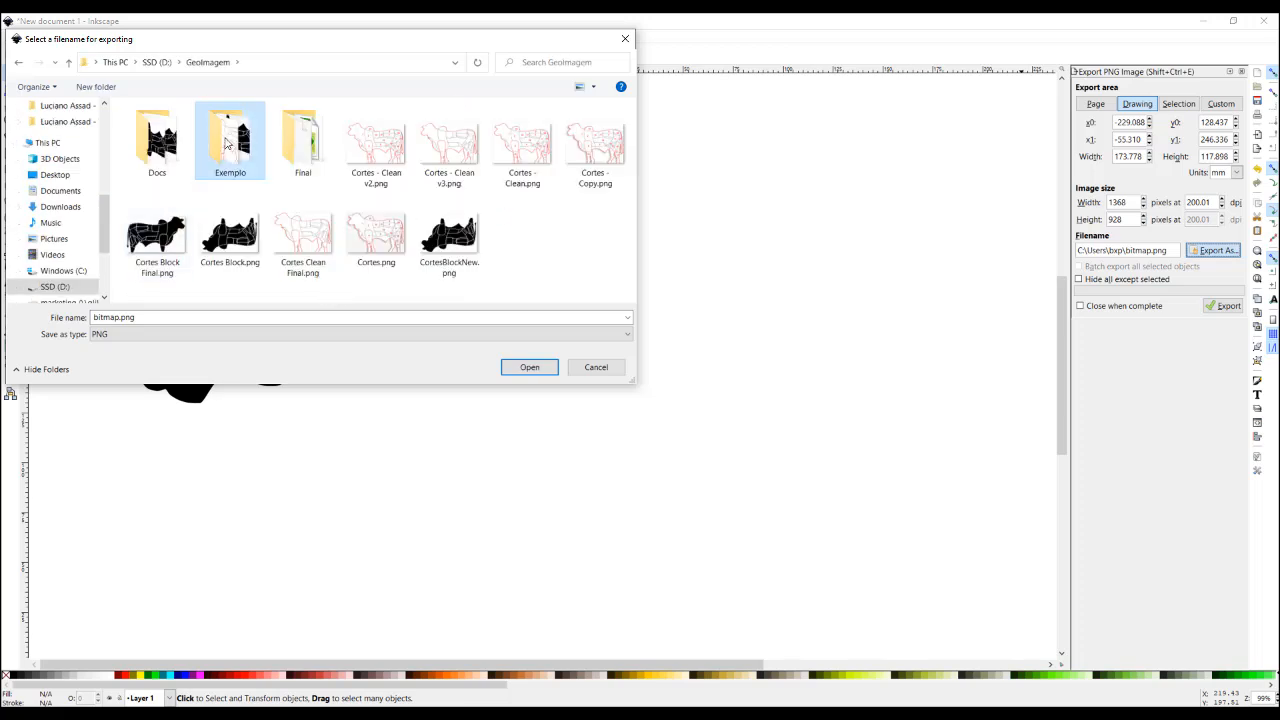
{"action": "double_click", "coordinate": [220, 150]}
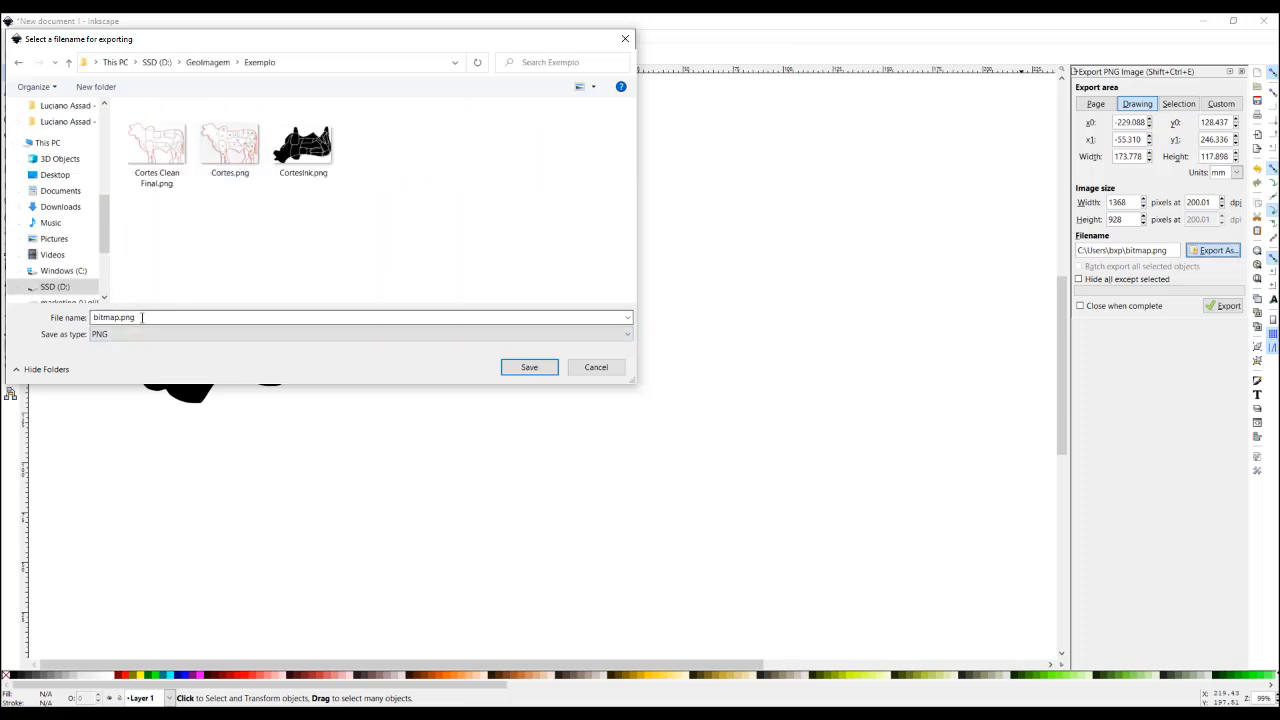
{"action": "double_click", "coordinate": [142, 317]}
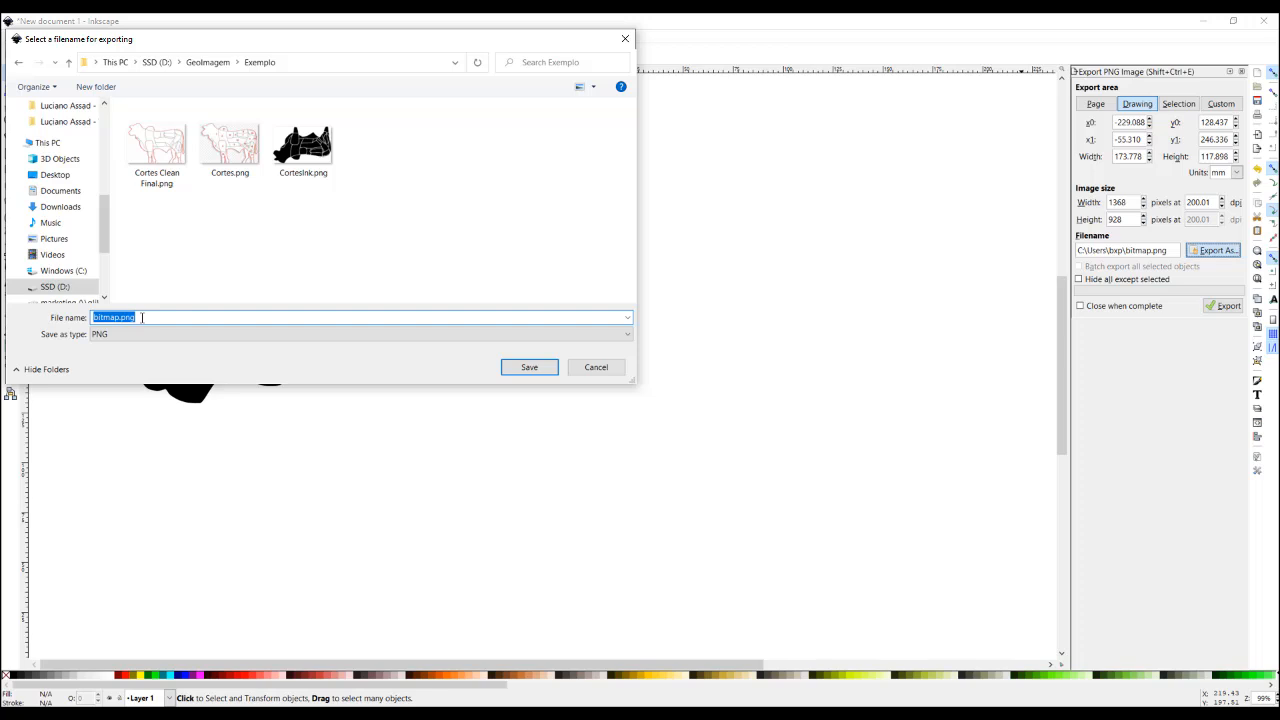
{"action": "type", "text": "CorteInk"}
{"action": "left_click", "coordinate": [545, 374]}
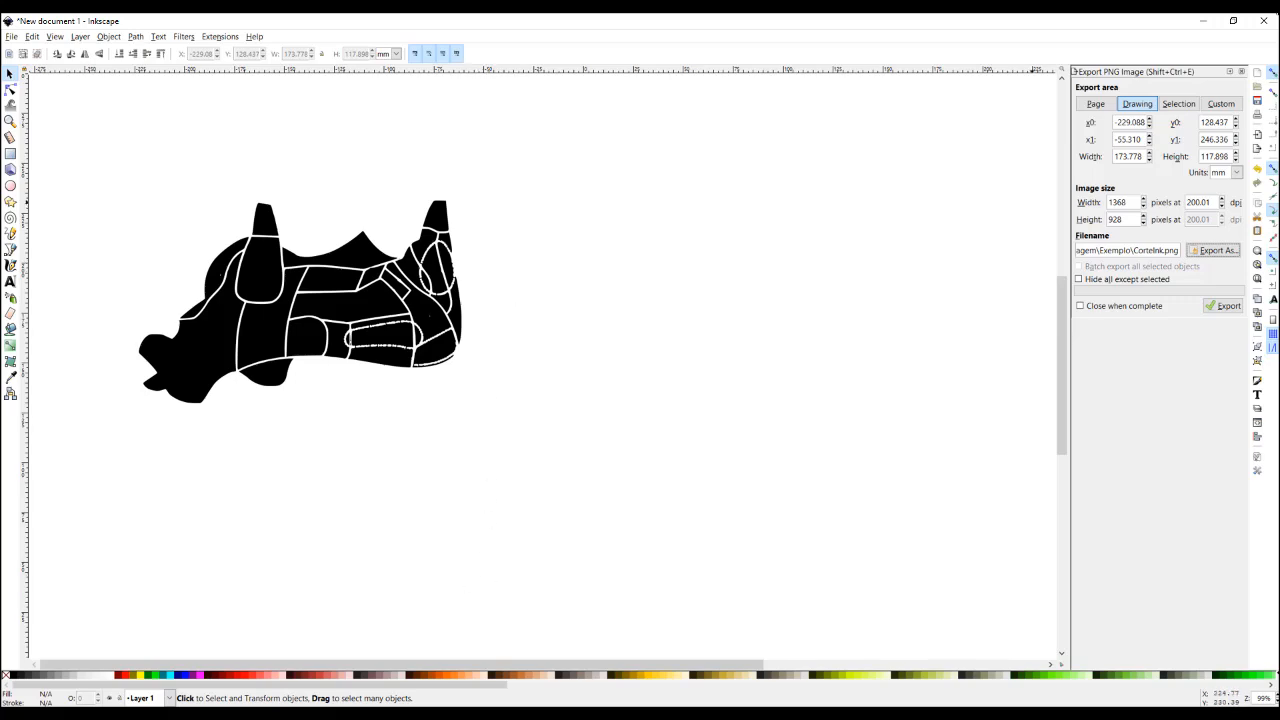
Step: Switch to Paint and examine the filled cow drawing in CortesInk.png
{"action": "left_click", "coordinate": [1203, 21]}
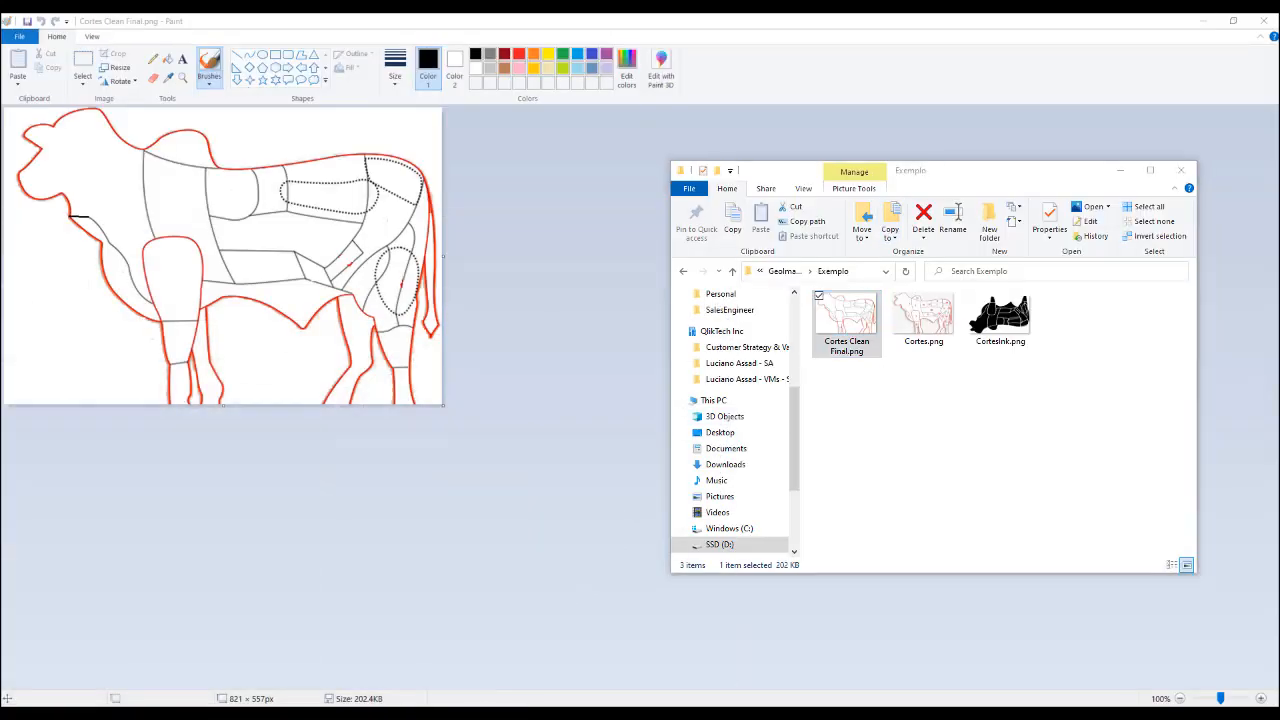
{"action": "left_click", "coordinate": [473, 714]}
{"action": "left_click", "coordinate": [536, 682]}
{"action": "left_click", "coordinate": [473, 714]}
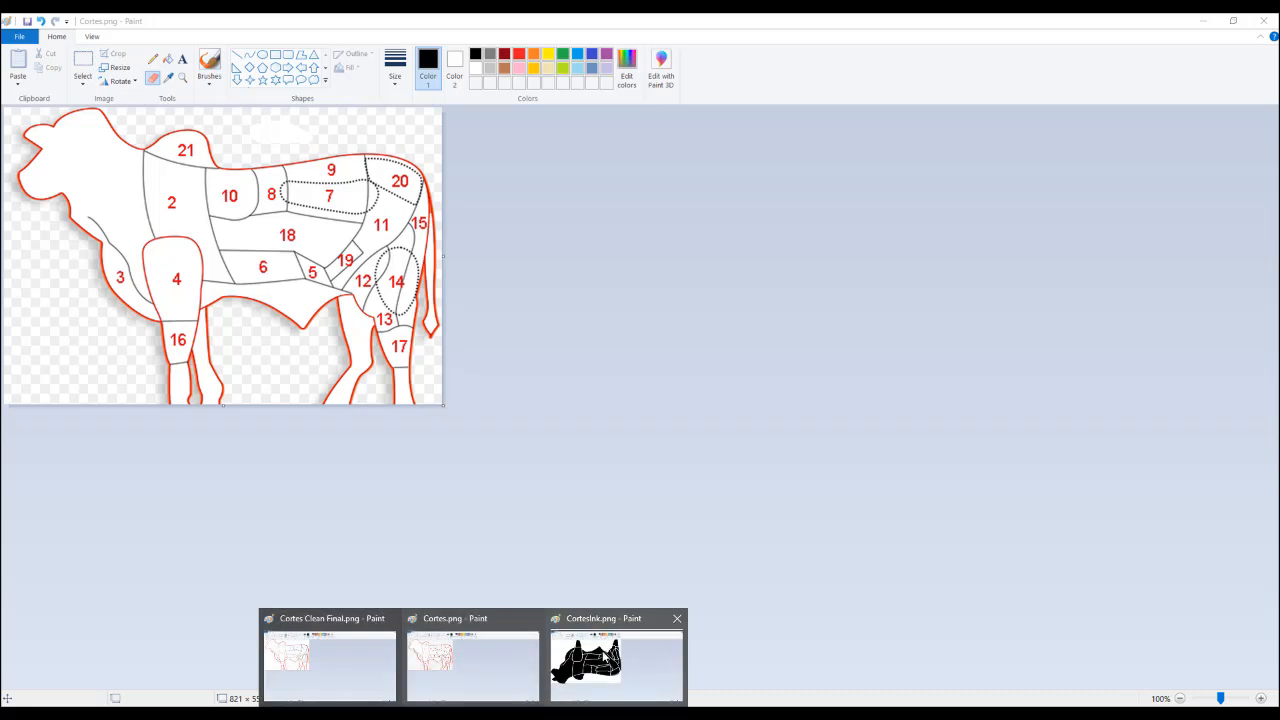
{"action": "left_click", "coordinate": [616, 656]}
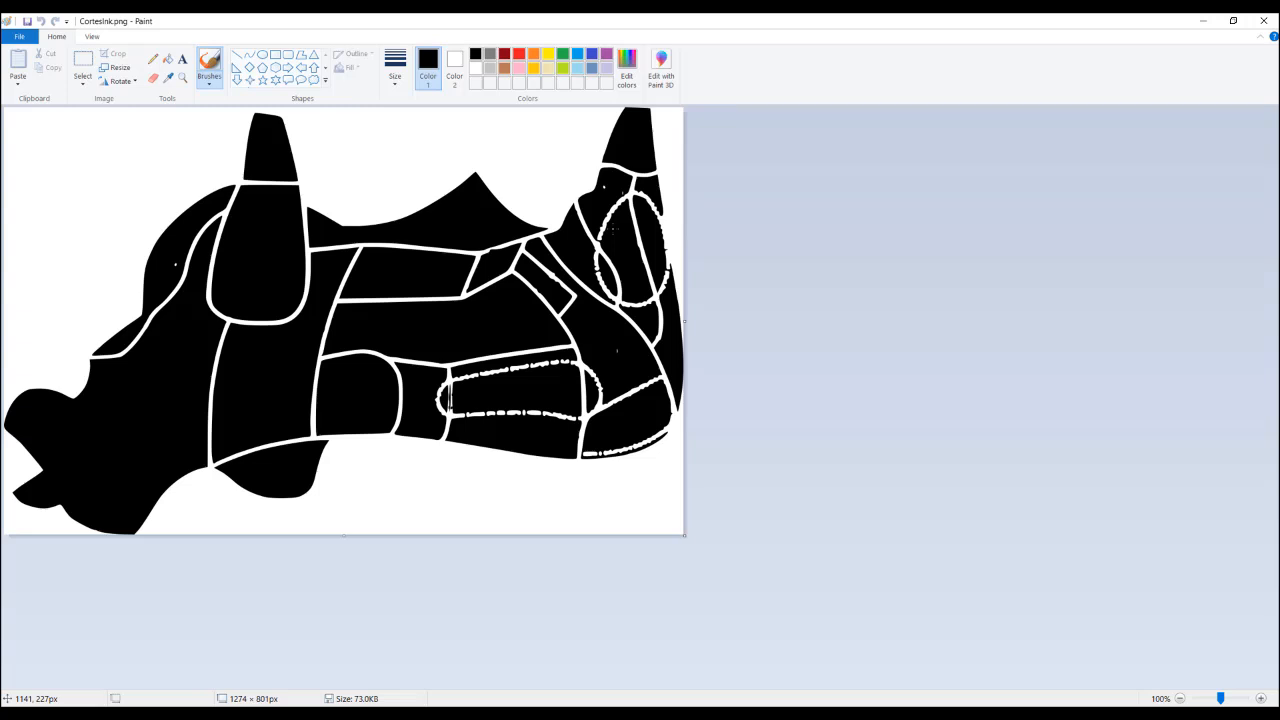
{"action": "left_click", "coordinate": [1200, 22]}
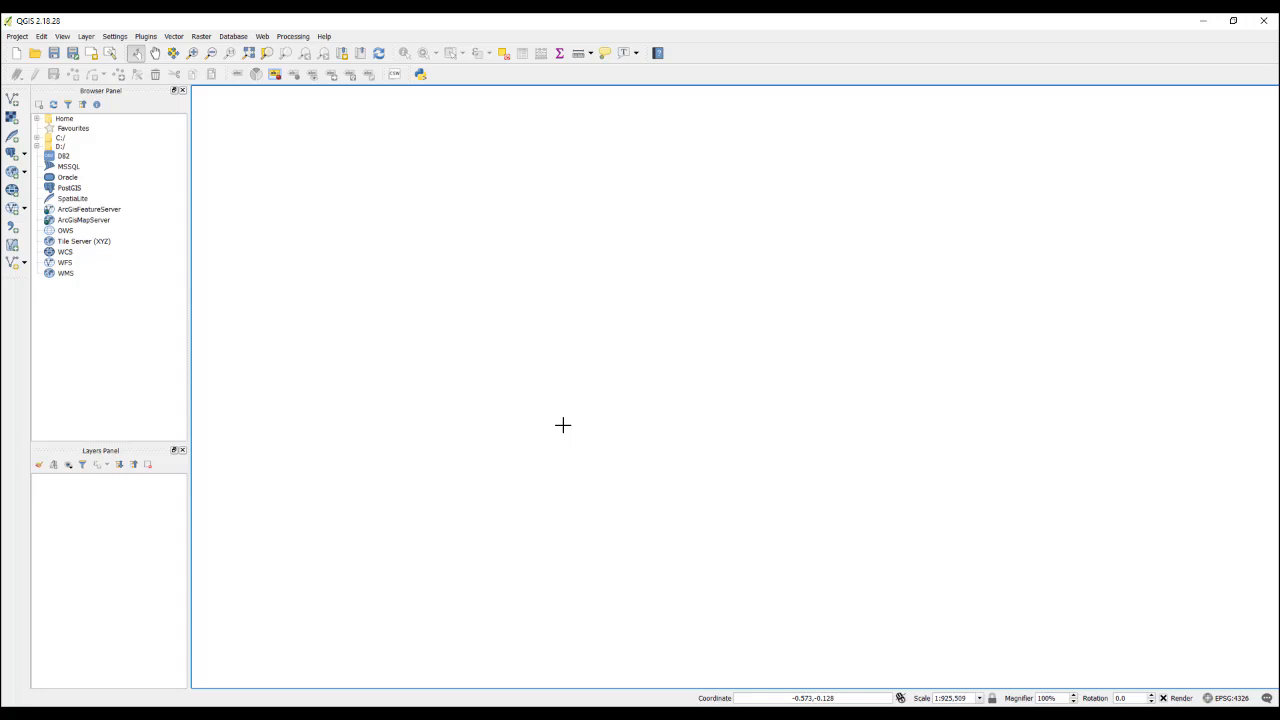
Step: Check the installed QGIS version in the program's About information
{"action": "left_click", "coordinate": [325, 37]}
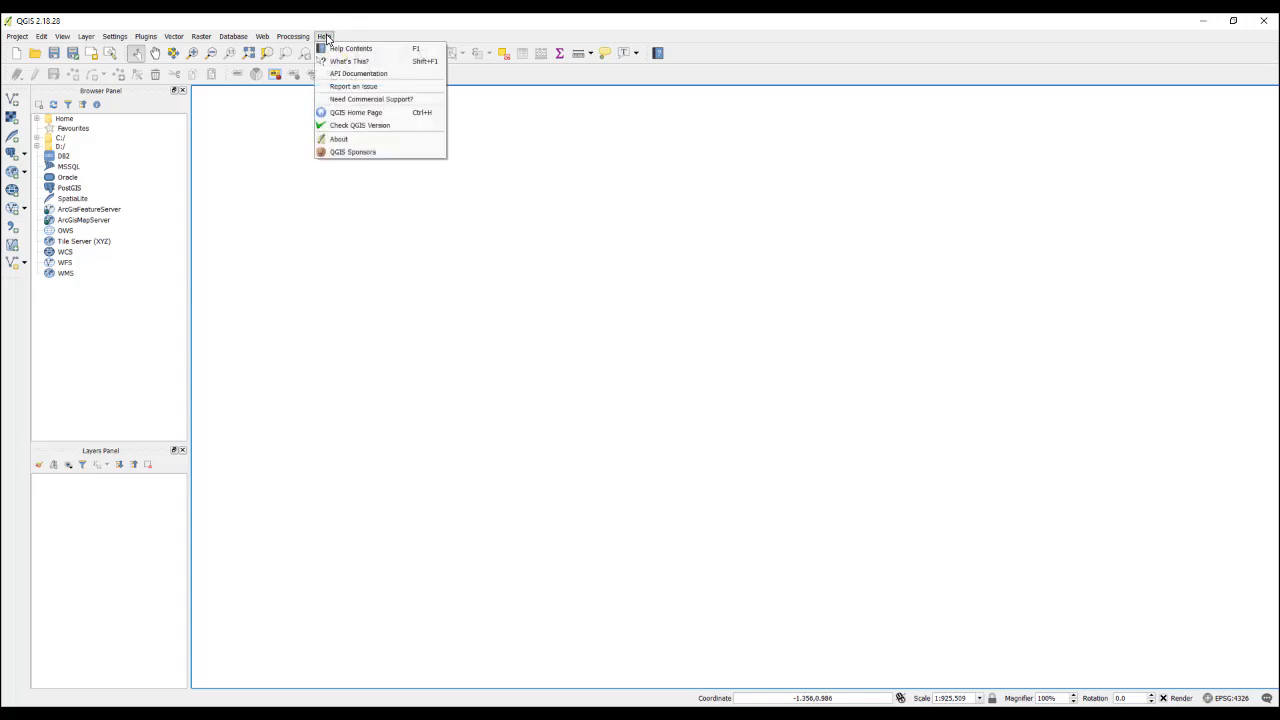
{"action": "left_click", "coordinate": [350, 139]}
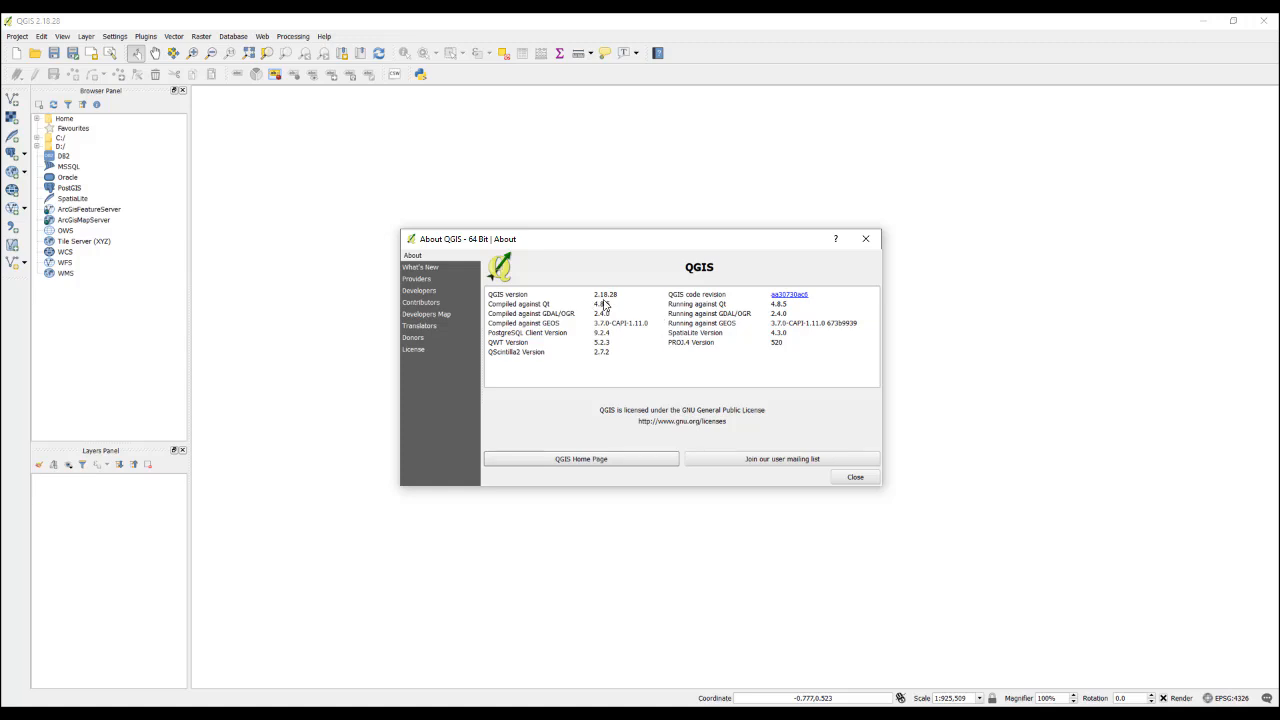
{"action": "left_click", "coordinate": [855, 478]}
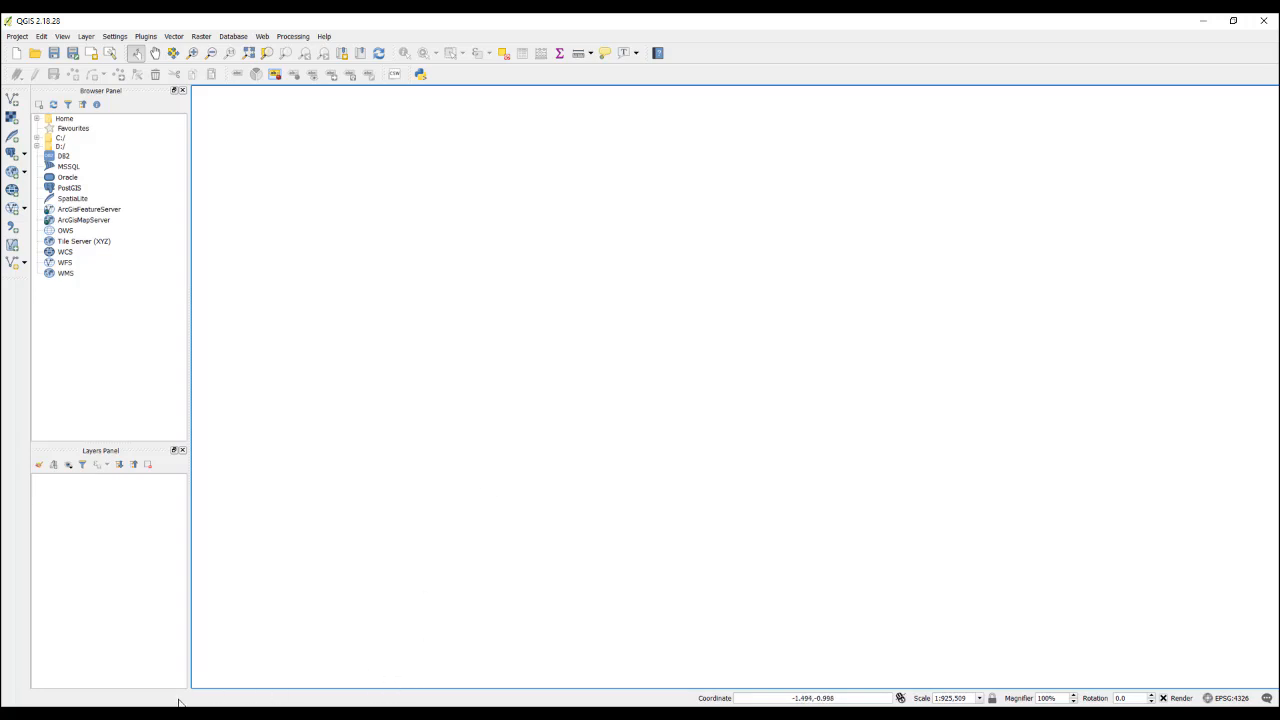
Step: Add CortesInk.png from the Exemplo folder to QGIS as a layer with the WGS 84 / Pseudo Mercator coordinate system (EPSG:3857)
{"action": "key", "text": "alt+Tab"}
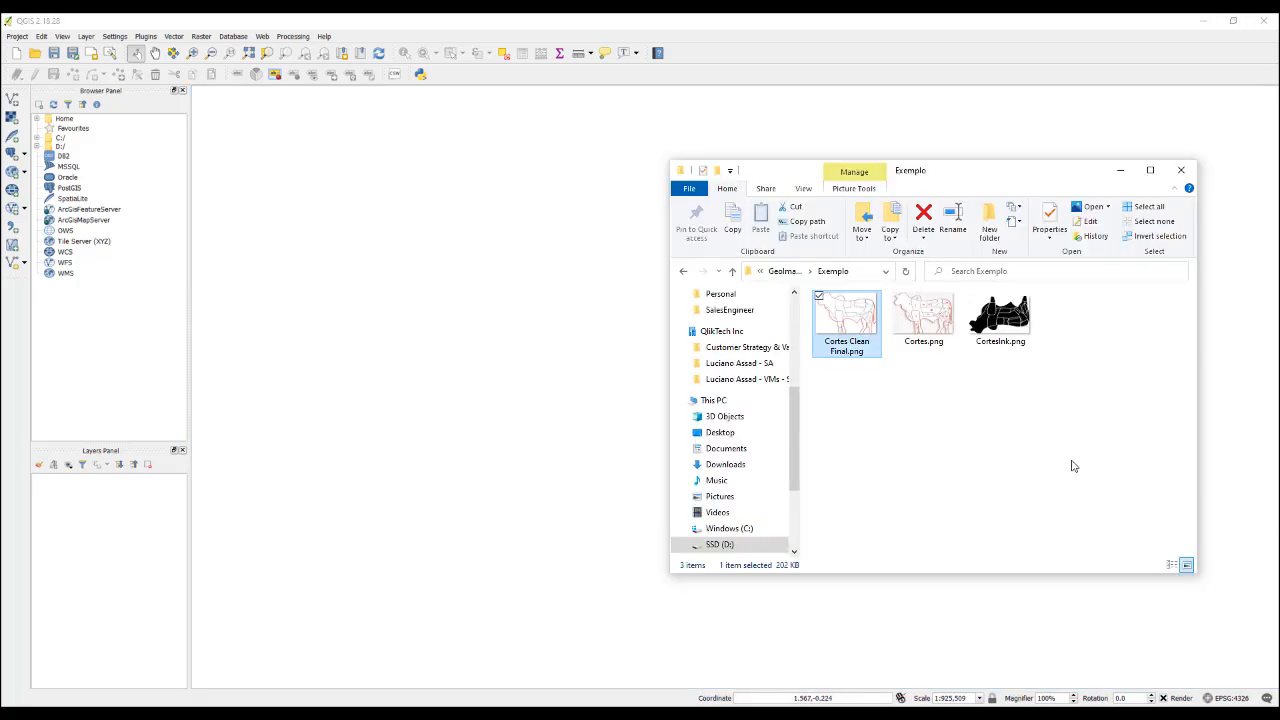
{"action": "left_click", "coordinate": [1003, 322]}
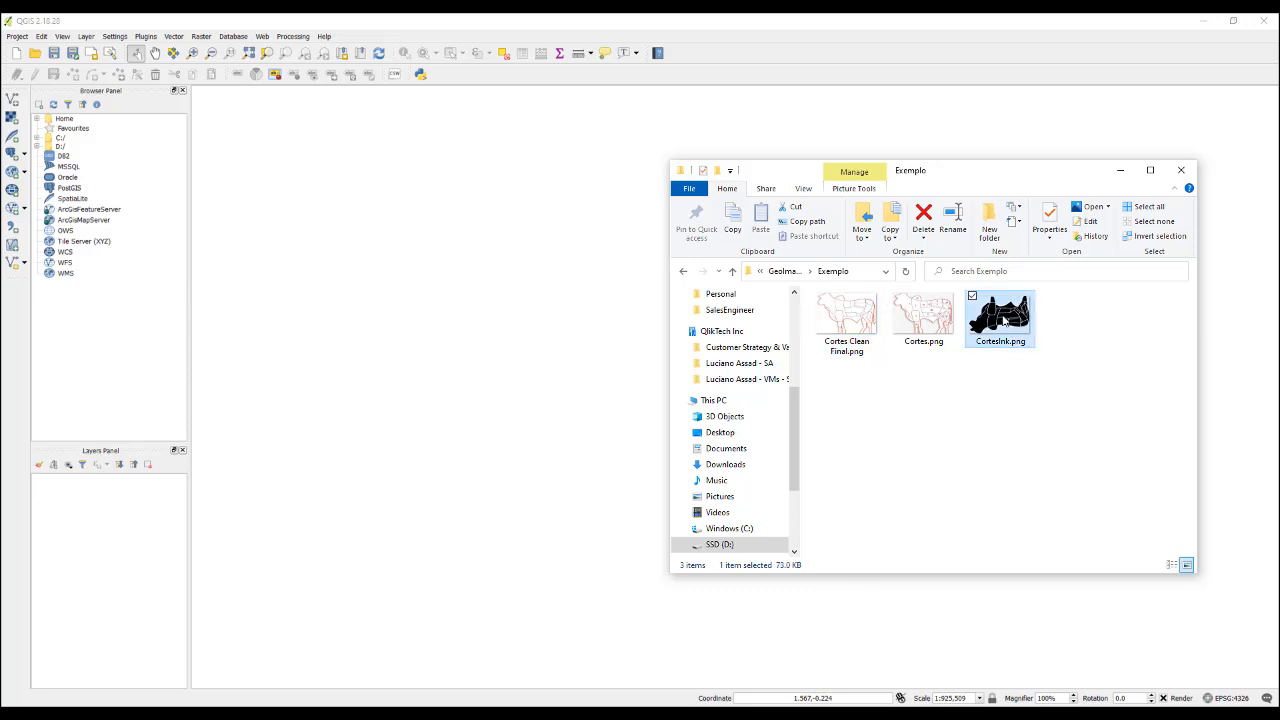
{"action": "left_click_drag", "start_coordinate": [1003, 322], "coordinate": [122, 565]}
{"action": "left_click_drag", "start_coordinate": [122, 567], "coordinate": [121, 568]}
{"action": "left_click", "coordinate": [1120, 171]}
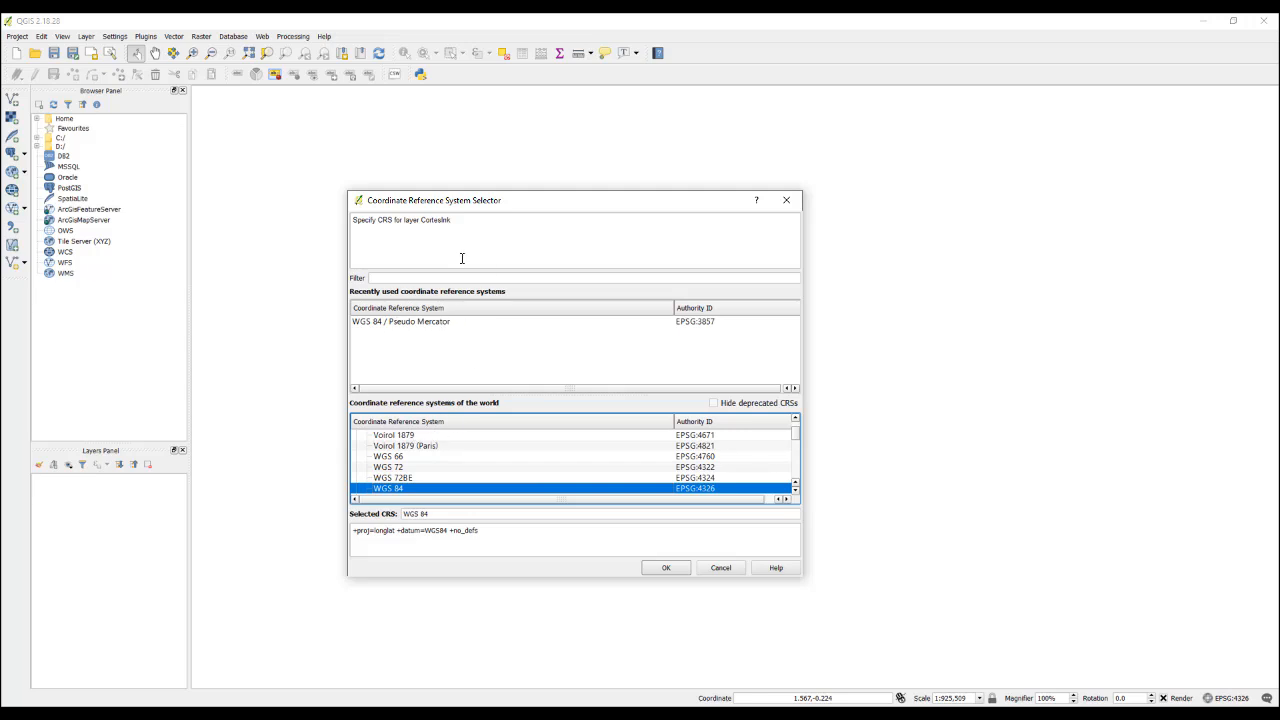
{"action": "left_click", "coordinate": [432, 322]}
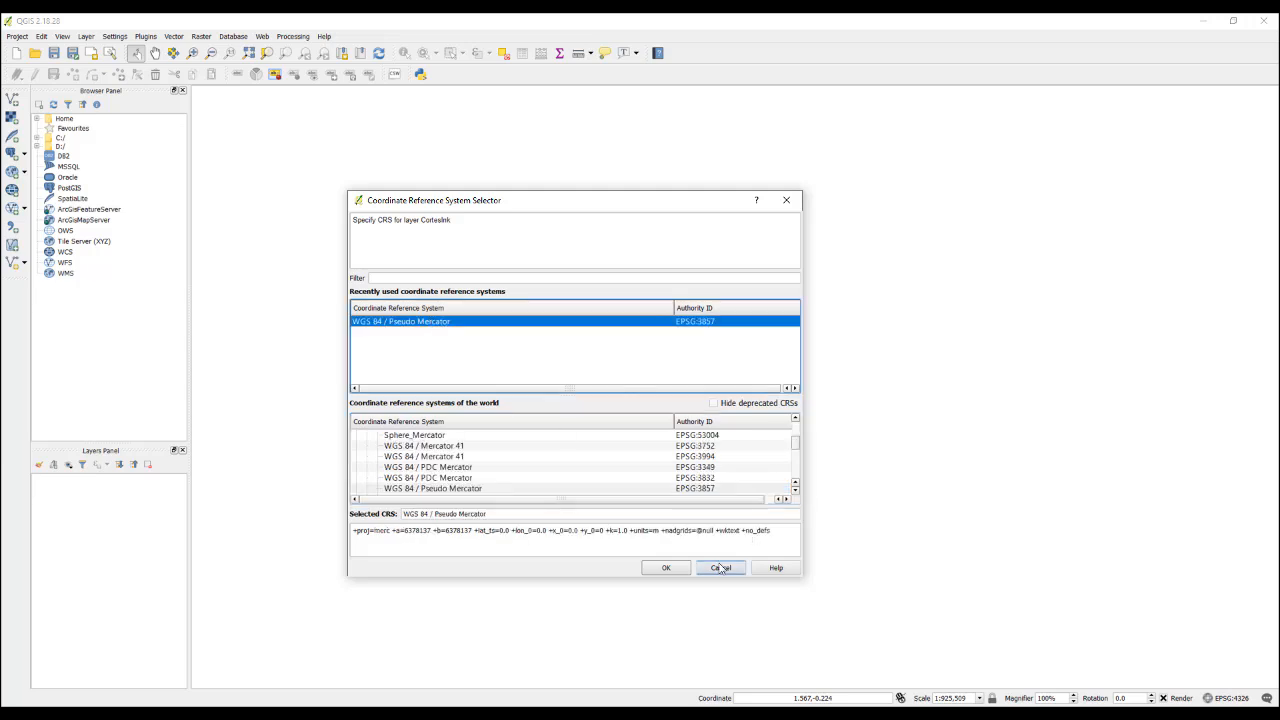
{"action": "left_click", "coordinate": [666, 568]}
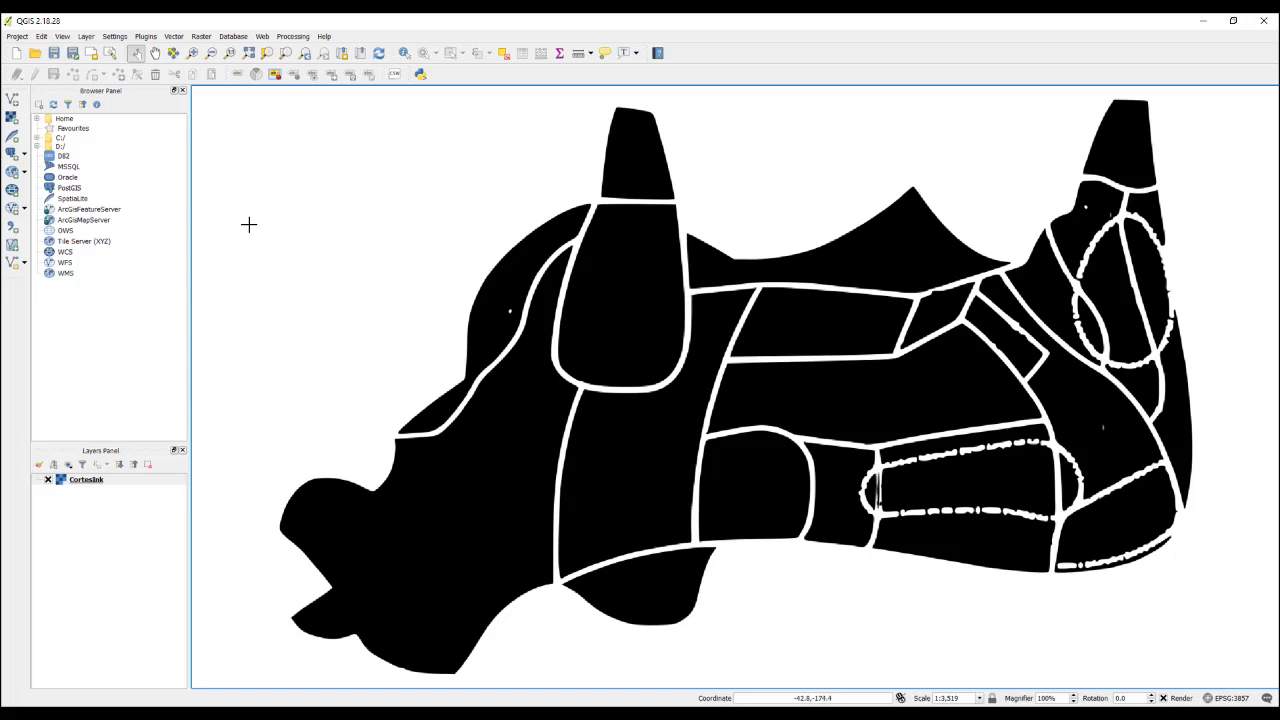
Step: Start the Polygonize (Raster to Vector) conversion for the CortesInk layer and open the selection of its output shapefile
{"action": "left_click", "coordinate": [203, 38]}
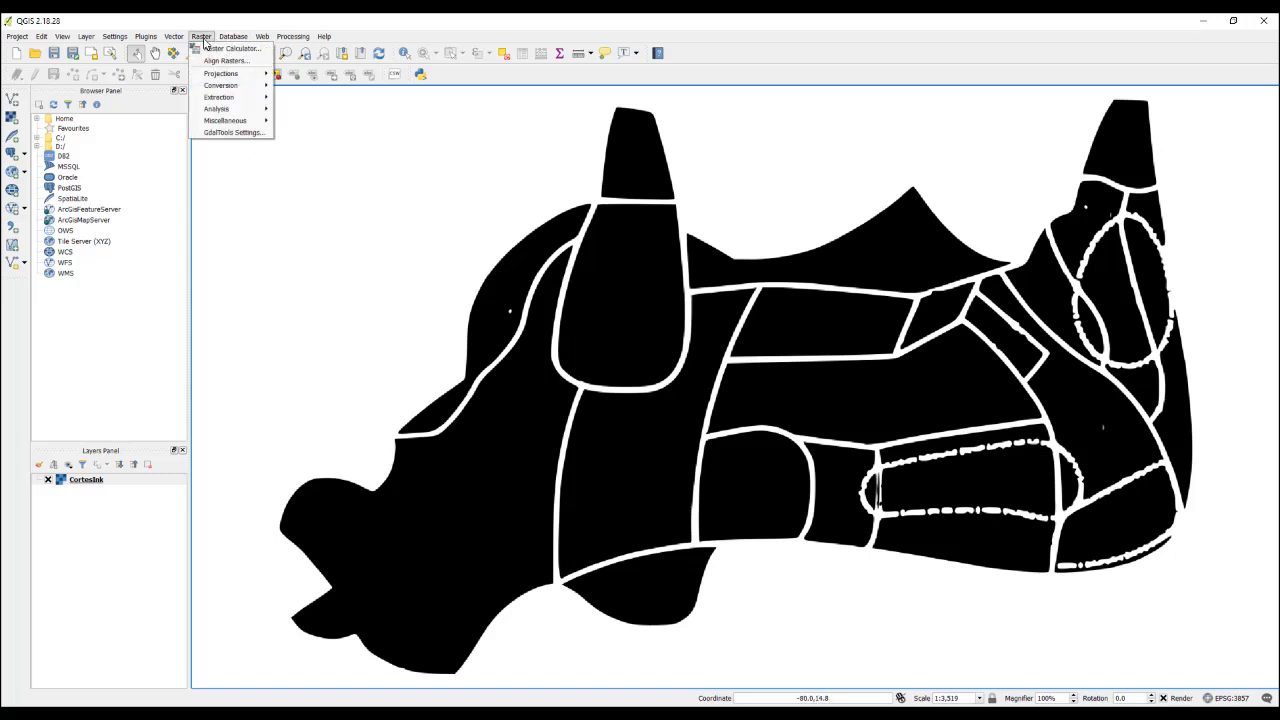
{"action": "mouse_move", "coordinate": [232, 86]}
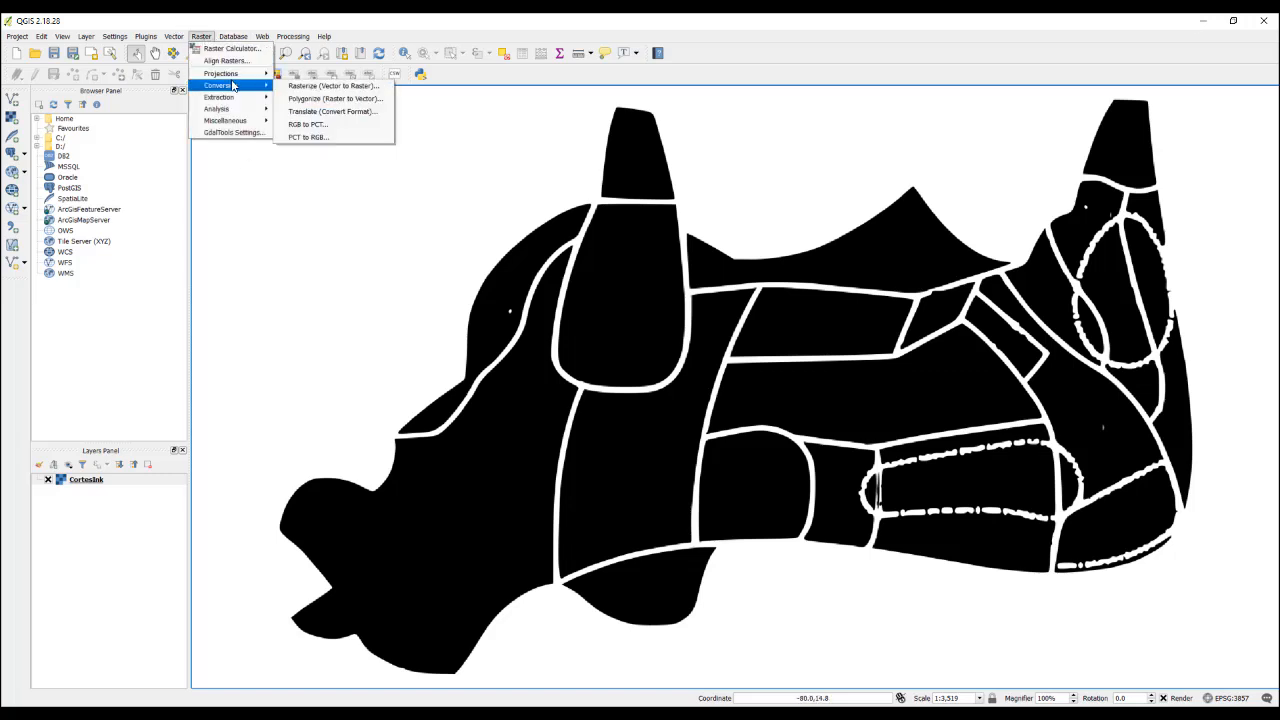
{"action": "left_click", "coordinate": [336, 99]}
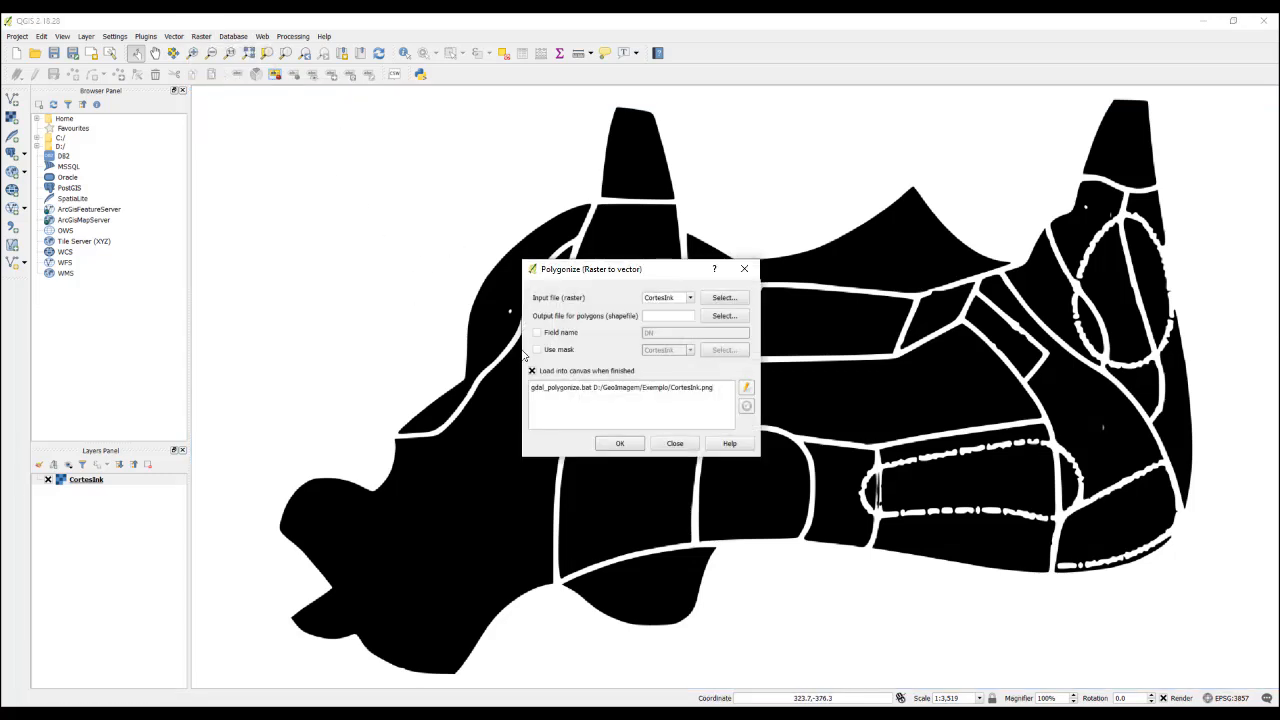
{"action": "left_click", "coordinate": [714, 320]}
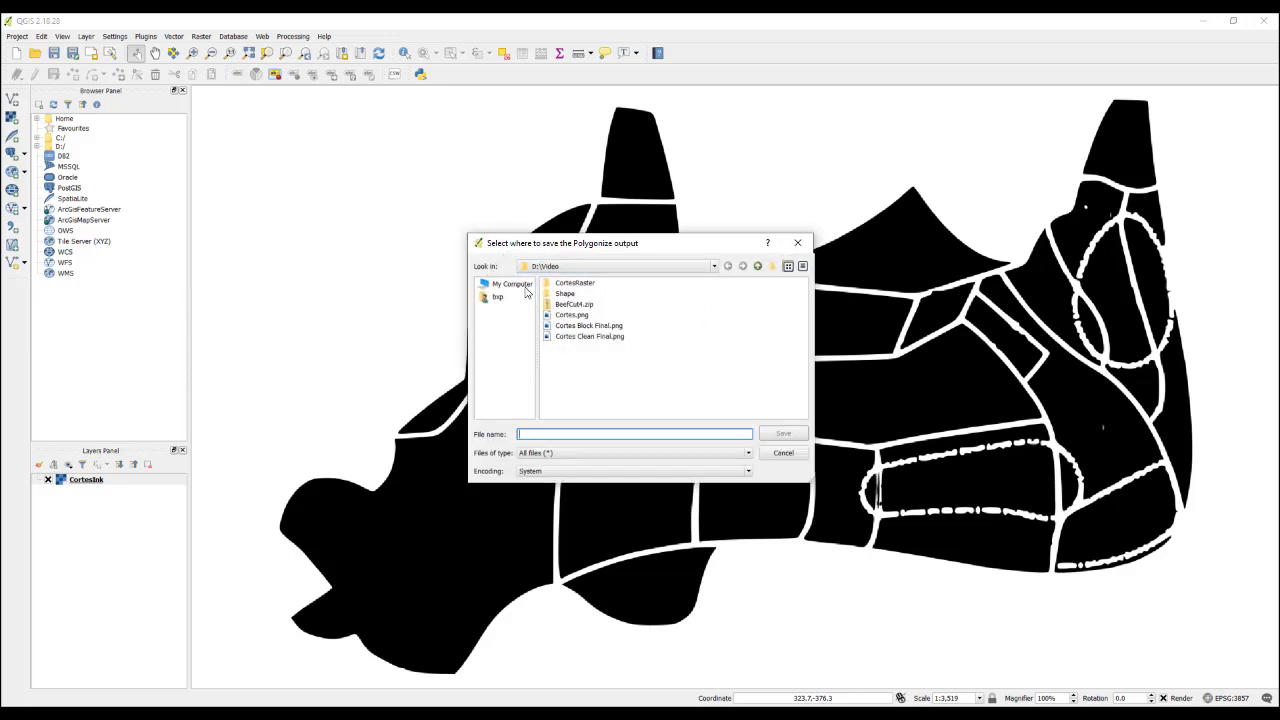
Step: Set the polygonize output to a shapefile named Polig in the D:\GeoImagem\Exemplo folder
{"action": "left_click", "coordinate": [585, 268]}
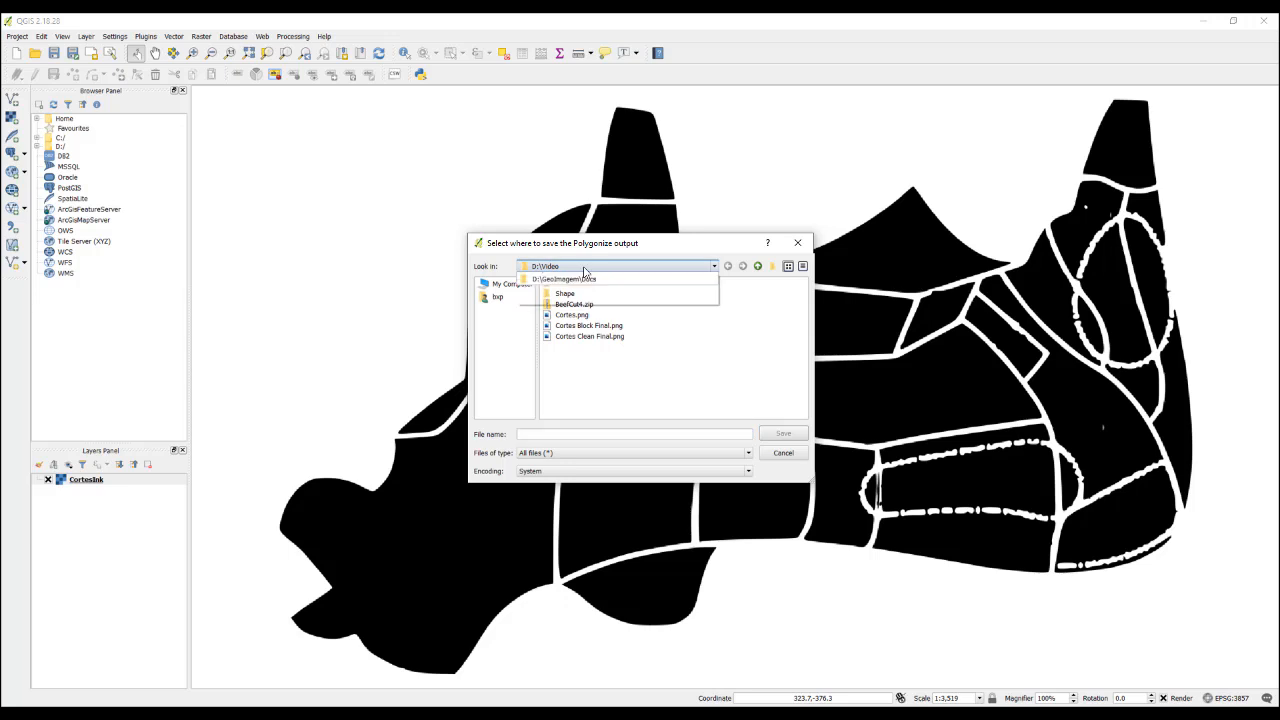
{"action": "left_click", "coordinate": [585, 270]}
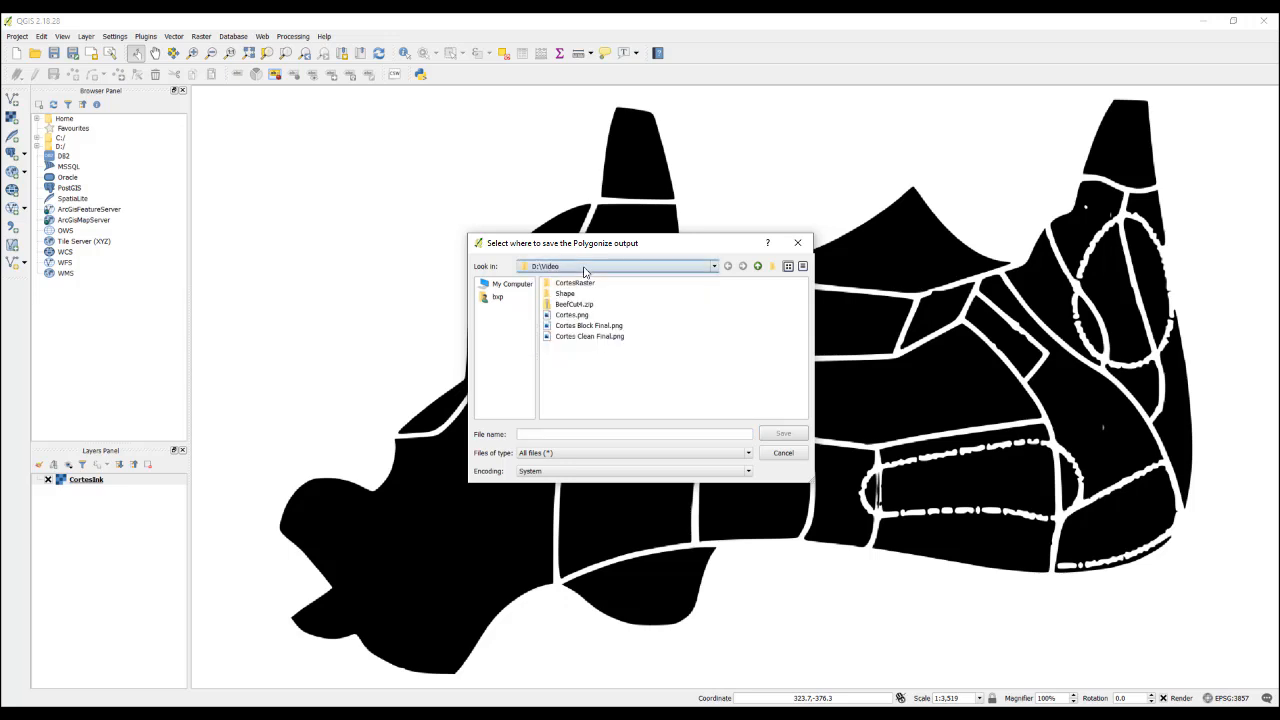
{"action": "left_click", "coordinate": [517, 285]}
{"action": "left_click", "coordinate": [575, 296]}
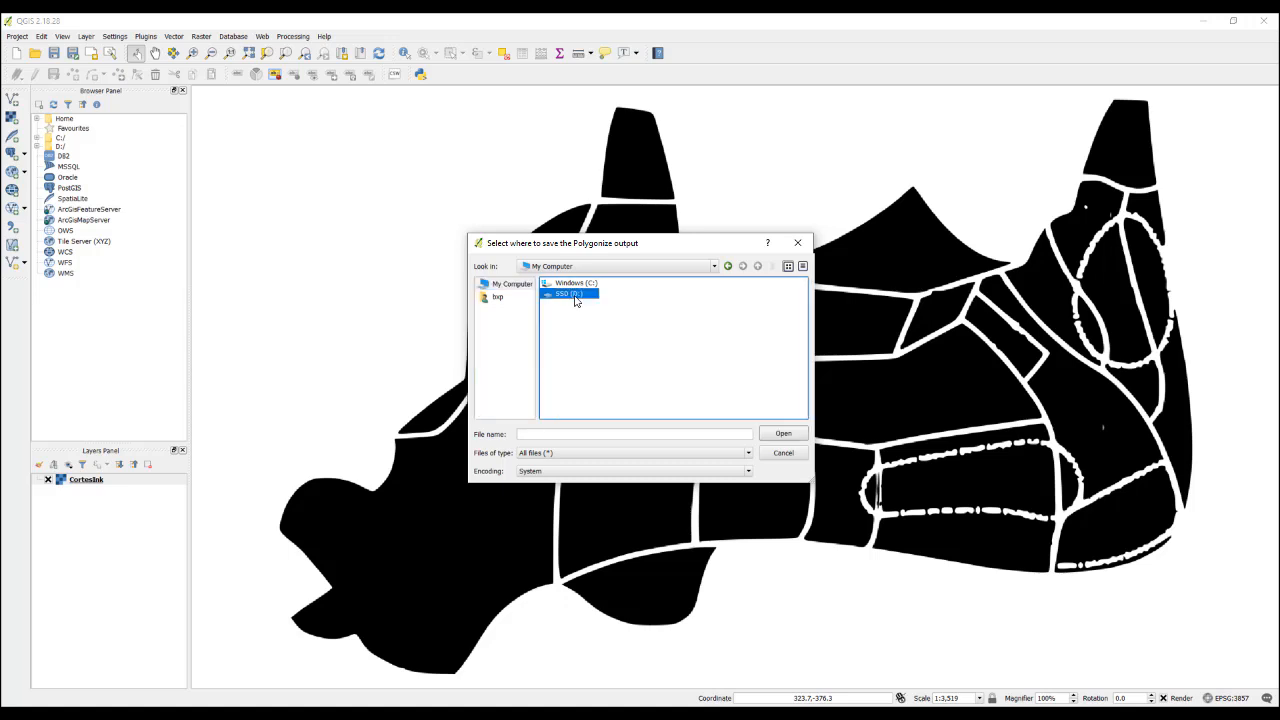
{"action": "double_click", "coordinate": [575, 296]}
{"action": "left_click", "coordinate": [582, 338]}
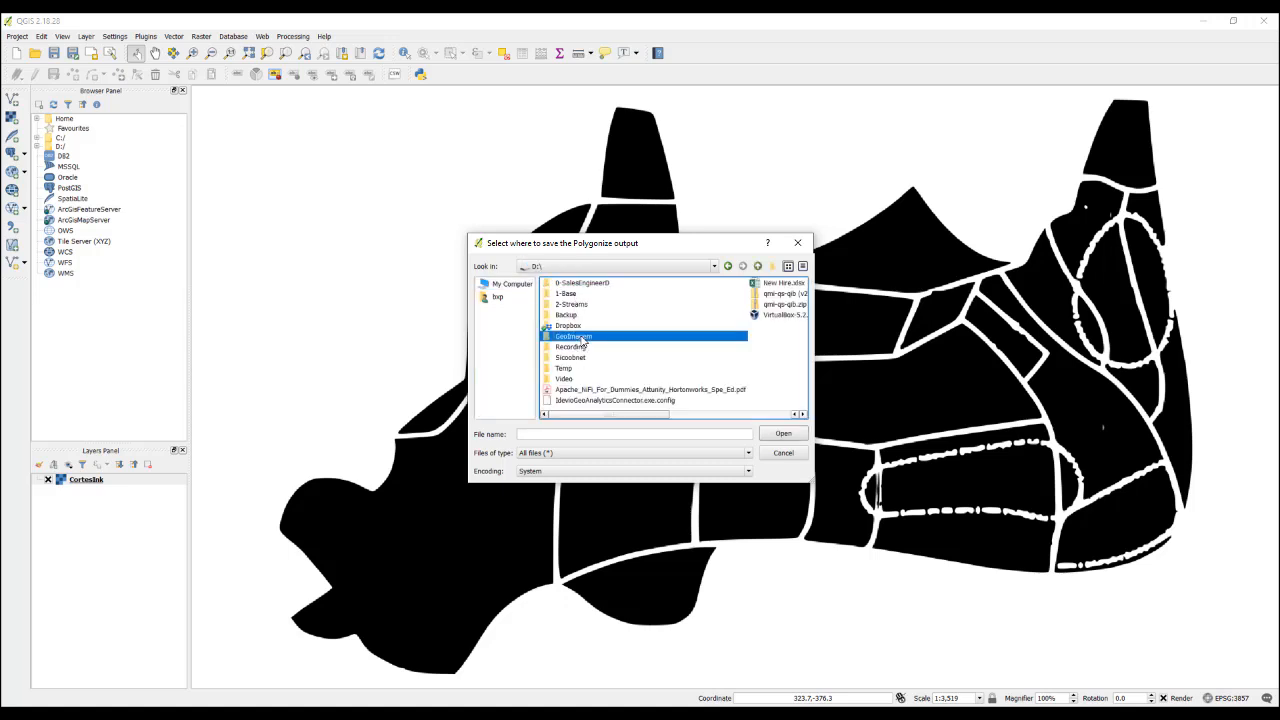
{"action": "double_click", "coordinate": [583, 338]}
{"action": "double_click", "coordinate": [583, 301]}
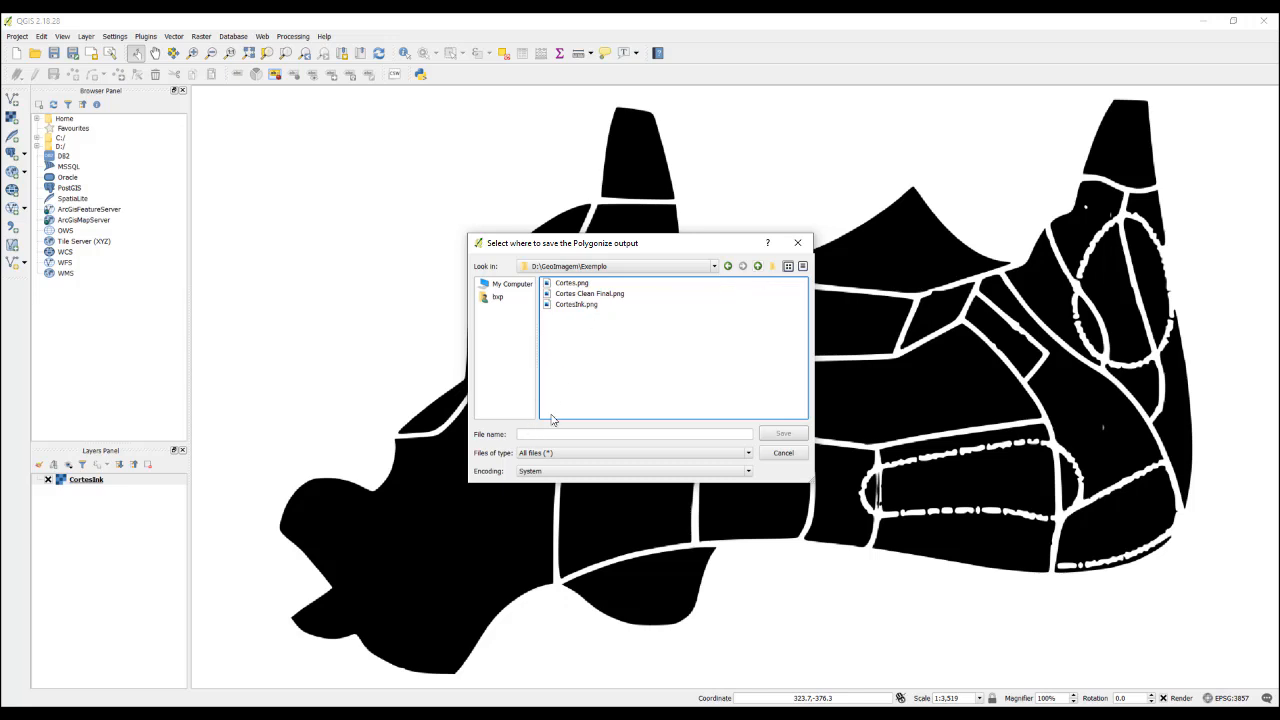
{"action": "left_click", "coordinate": [547, 434]}
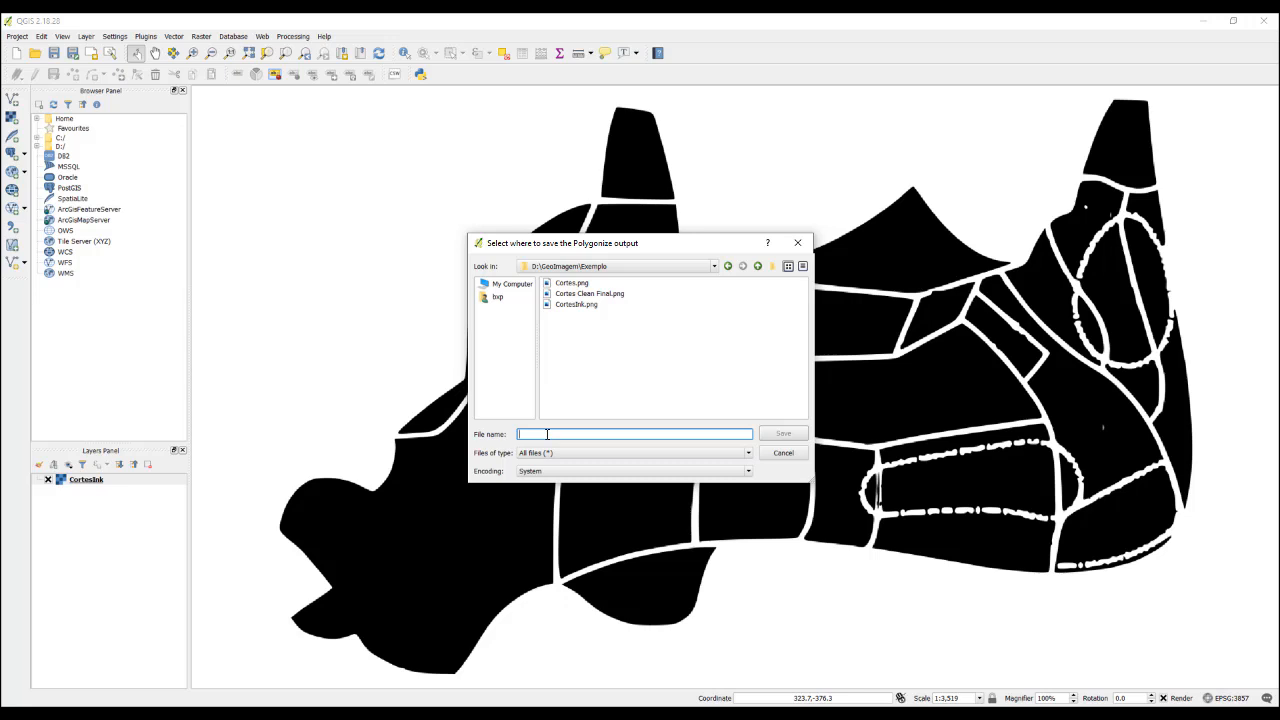
{"action": "type", "text": "Polig"}
{"action": "left_click", "coordinate": [784, 434]}
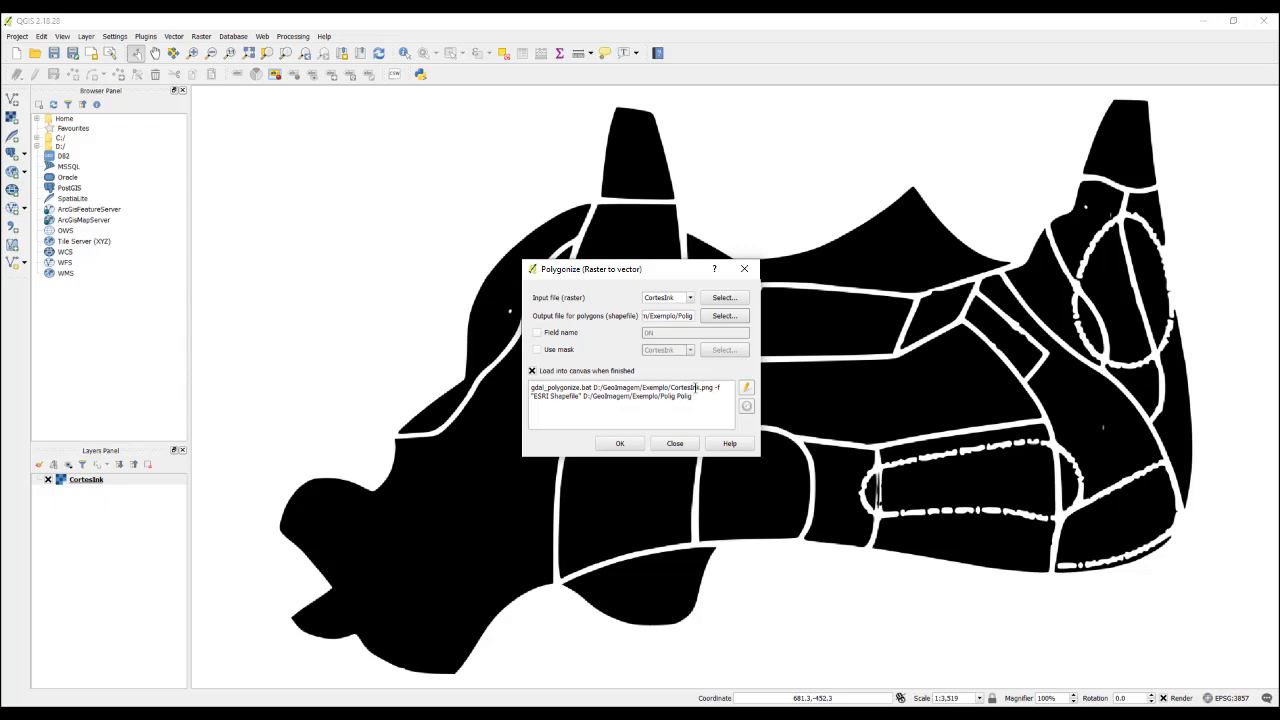
Step: Run the polygonize conversion, assign WGS 84 / Pseudo Mercator (EPSG:3857) to the Polig layer, and close the conversion dialogs
{"action": "left_click", "coordinate": [626, 449]}
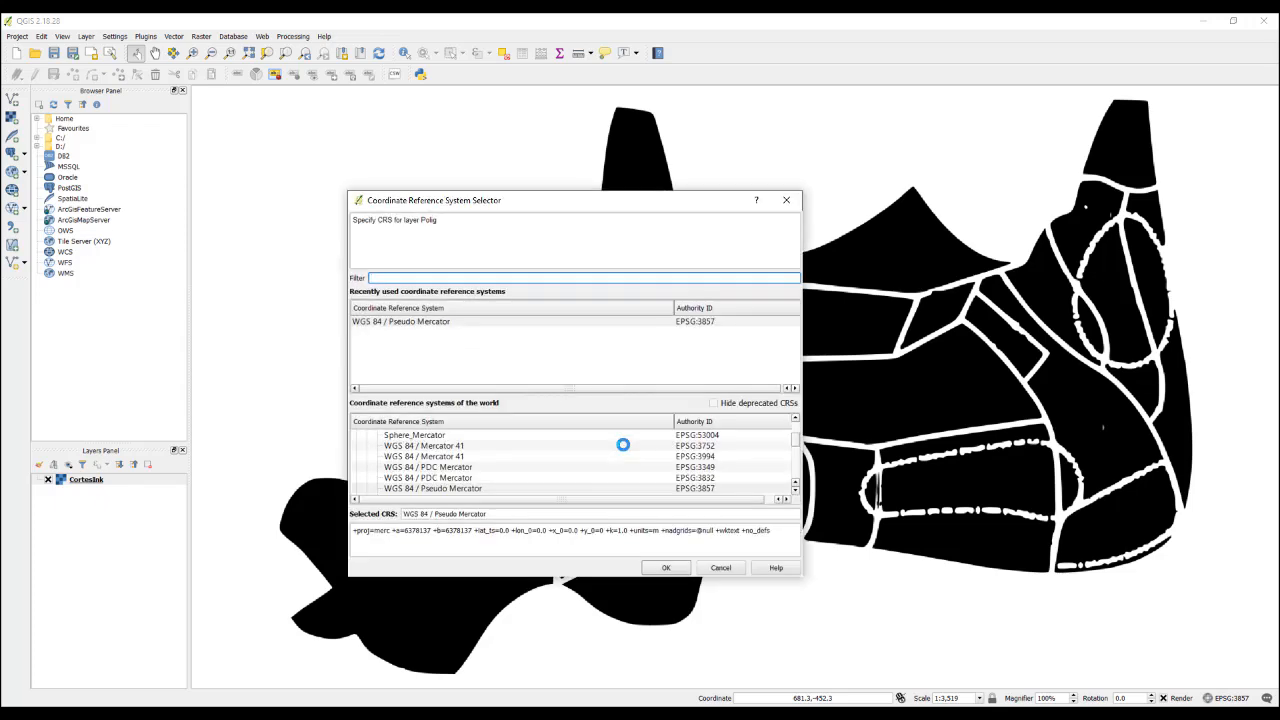
{"action": "left_click", "coordinate": [367, 323]}
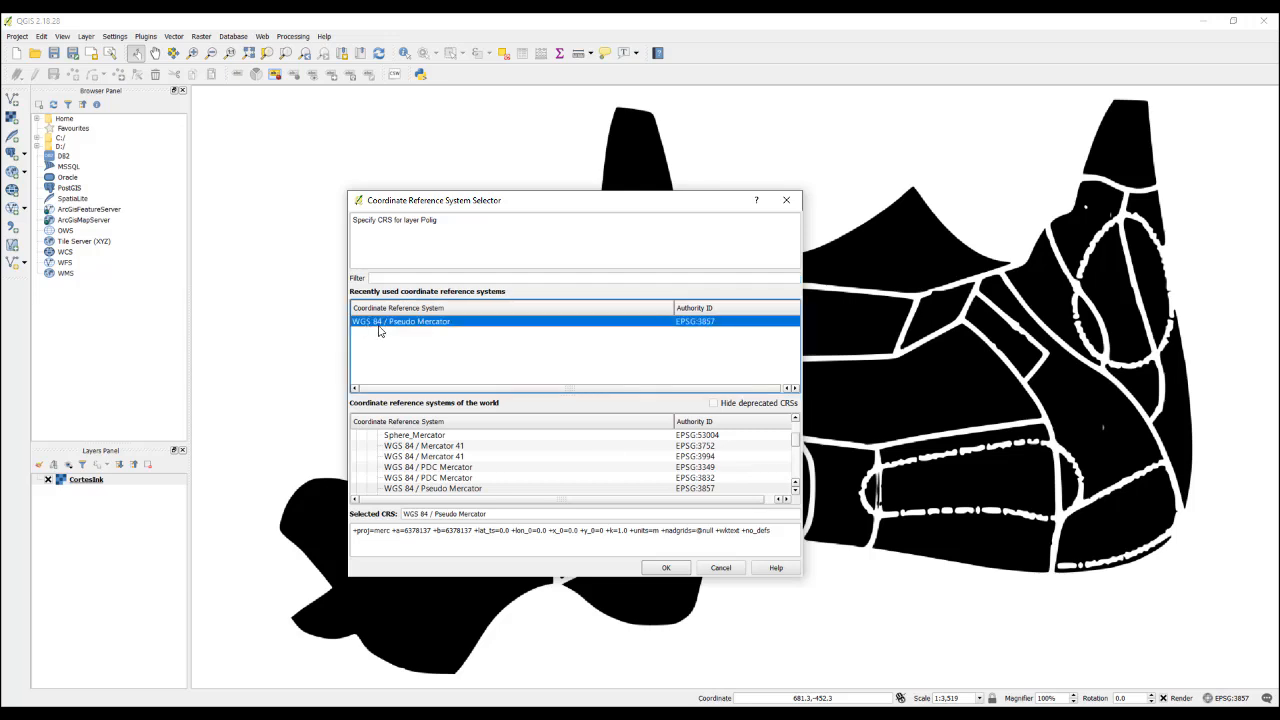
{"action": "left_click", "coordinate": [664, 568]}
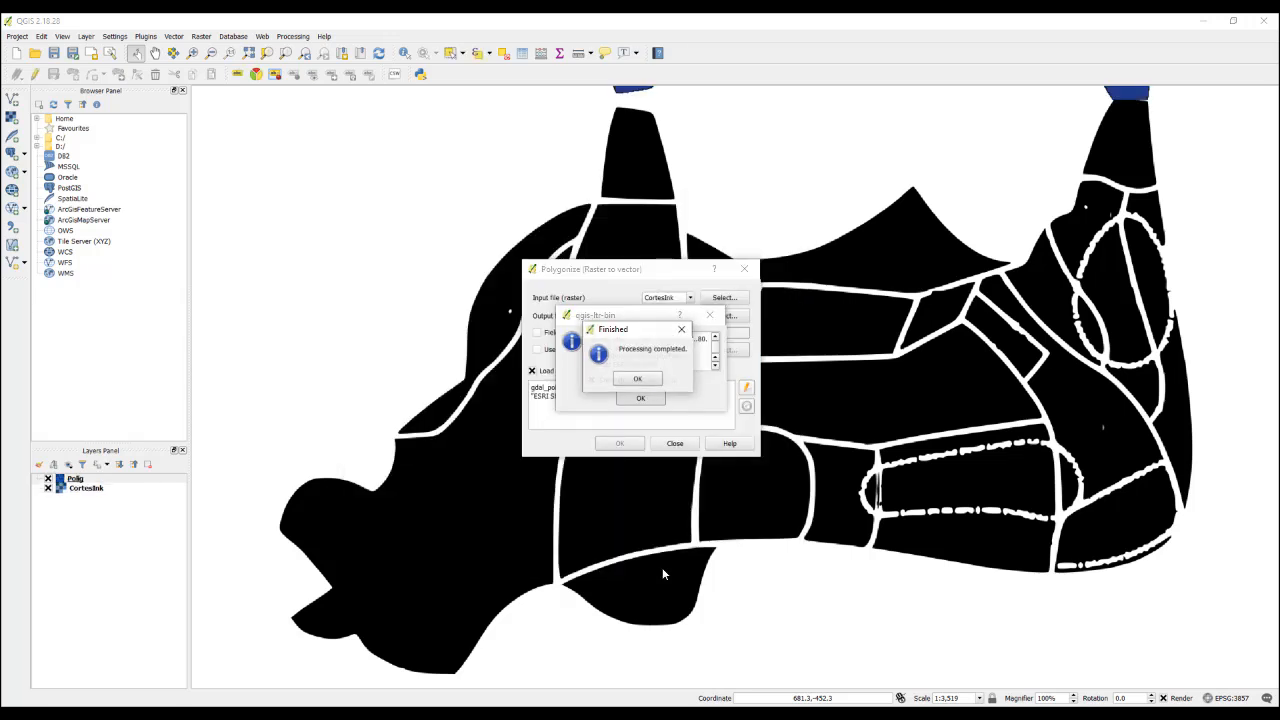
{"action": "left_click", "coordinate": [648, 381]}
{"action": "left_click", "coordinate": [641, 399]}
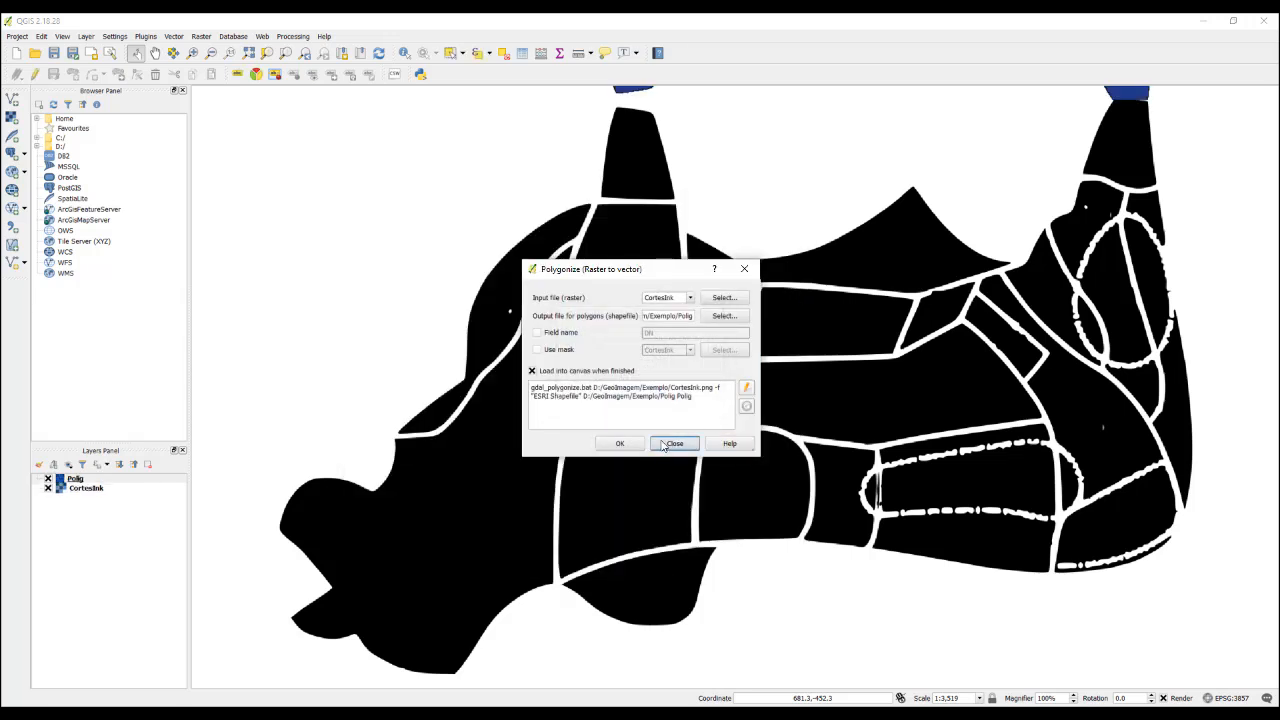
{"action": "left_click", "coordinate": [672, 443]}
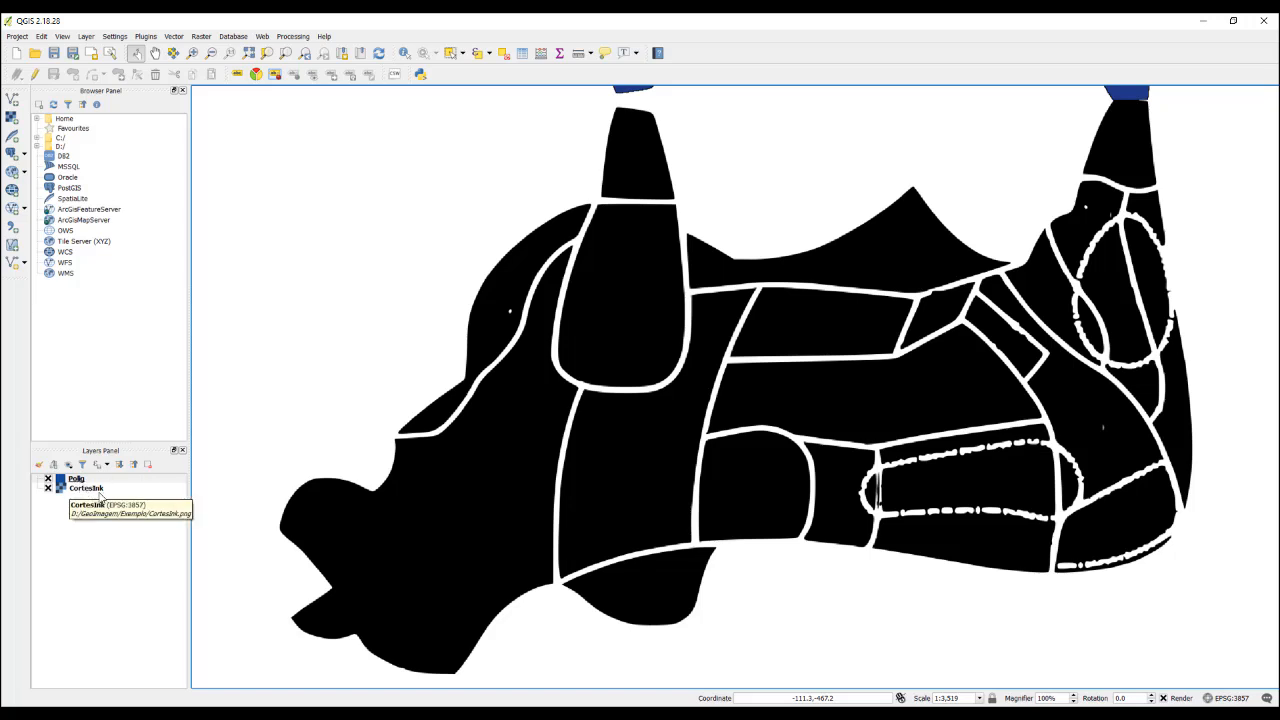
Step: Compare the Polig polygons with the source raster and hide the CortesInk layer
{"action": "scroll", "coordinate": [818, 396], "scroll_direction": "up", "scroll_amount": 1}
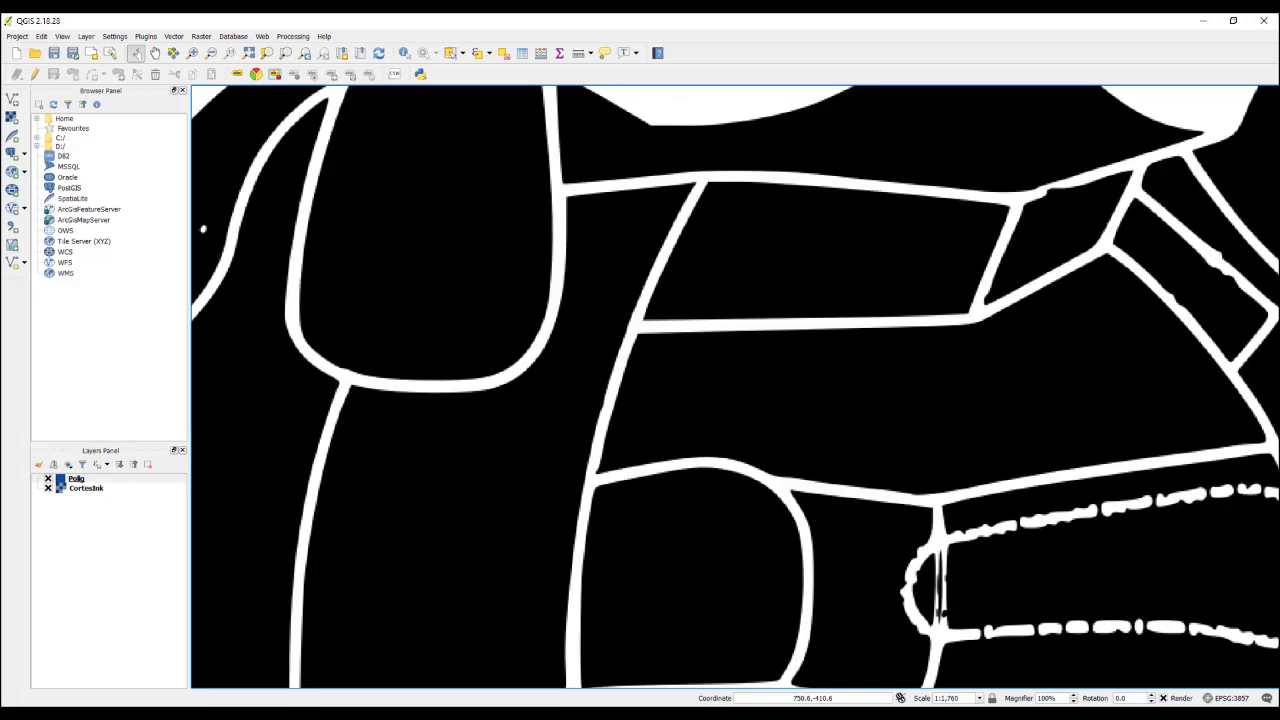
{"action": "scroll", "coordinate": [818, 396], "scroll_direction": "down", "scroll_amount": 3}
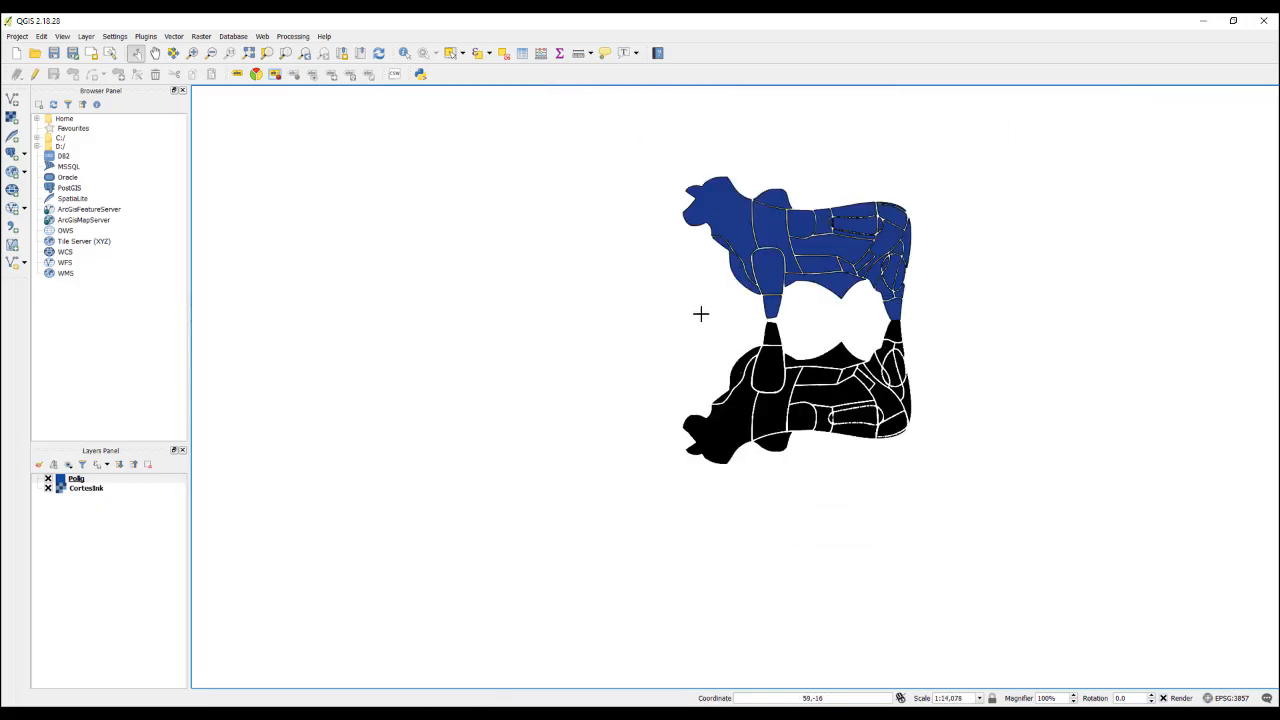
{"action": "scroll", "coordinate": [611, 319], "scroll_direction": "up", "scroll_amount": 1}
{"action": "scroll", "coordinate": [611, 319], "scroll_direction": "down", "scroll_amount": 1}
{"action": "left_click", "coordinate": [47, 488]}
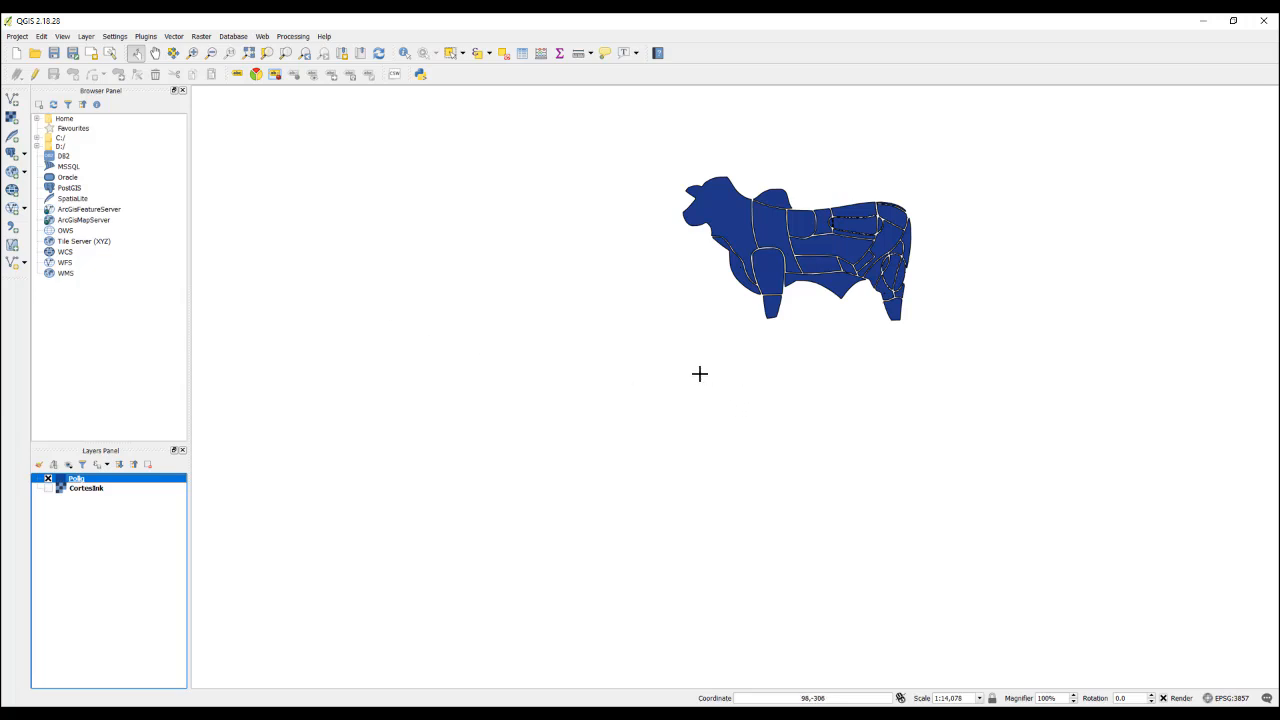
{"action": "scroll", "coordinate": [699, 373], "scroll_direction": "up", "scroll_amount": 1}
{"action": "left_click_drag", "start_coordinate": [693, 343], "coordinate": [354, 503]}
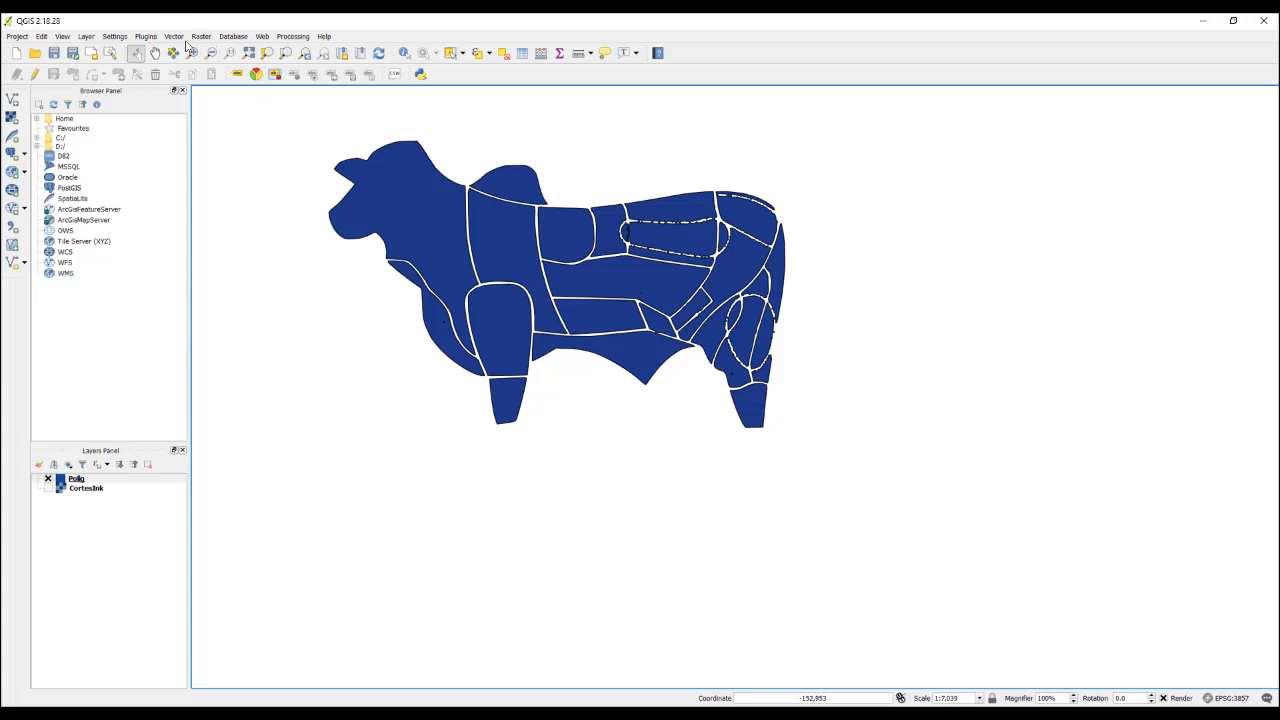
Step: Simplify the geometries of the Polig layer with a tolerance of 2 into a temporary layer
{"action": "left_click", "coordinate": [175, 37]}
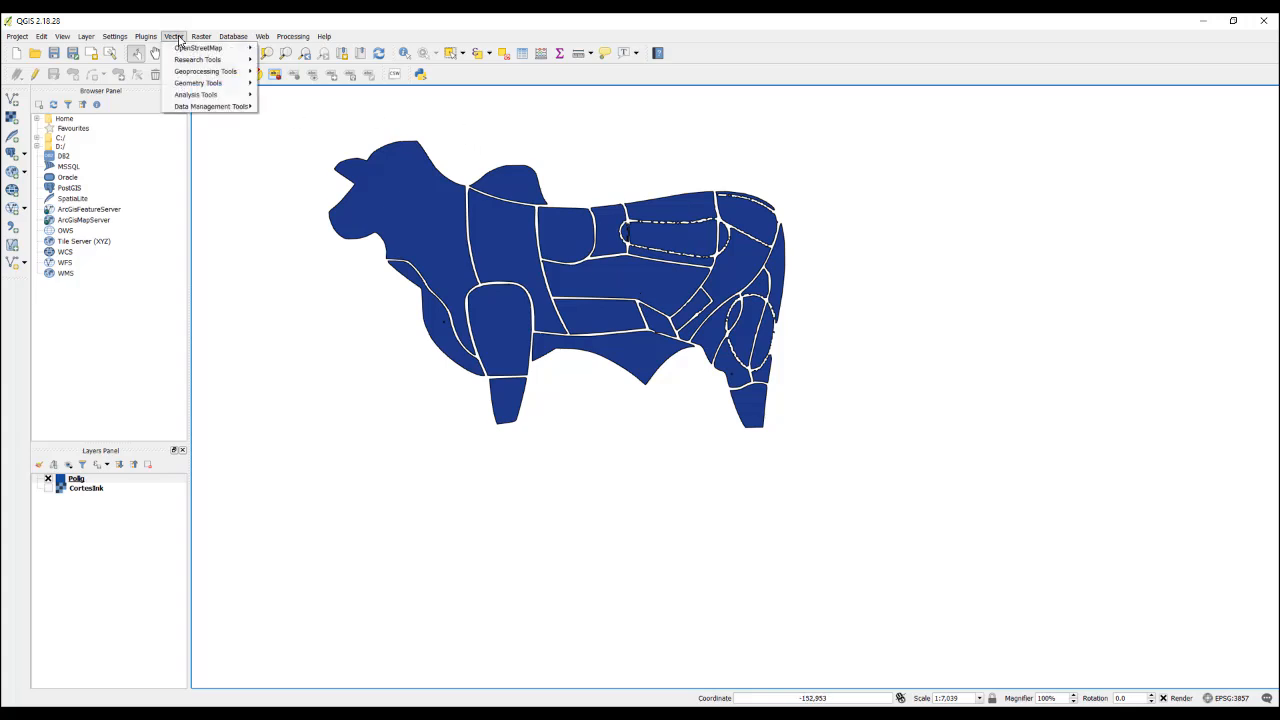
{"action": "mouse_move", "coordinate": [204, 88]}
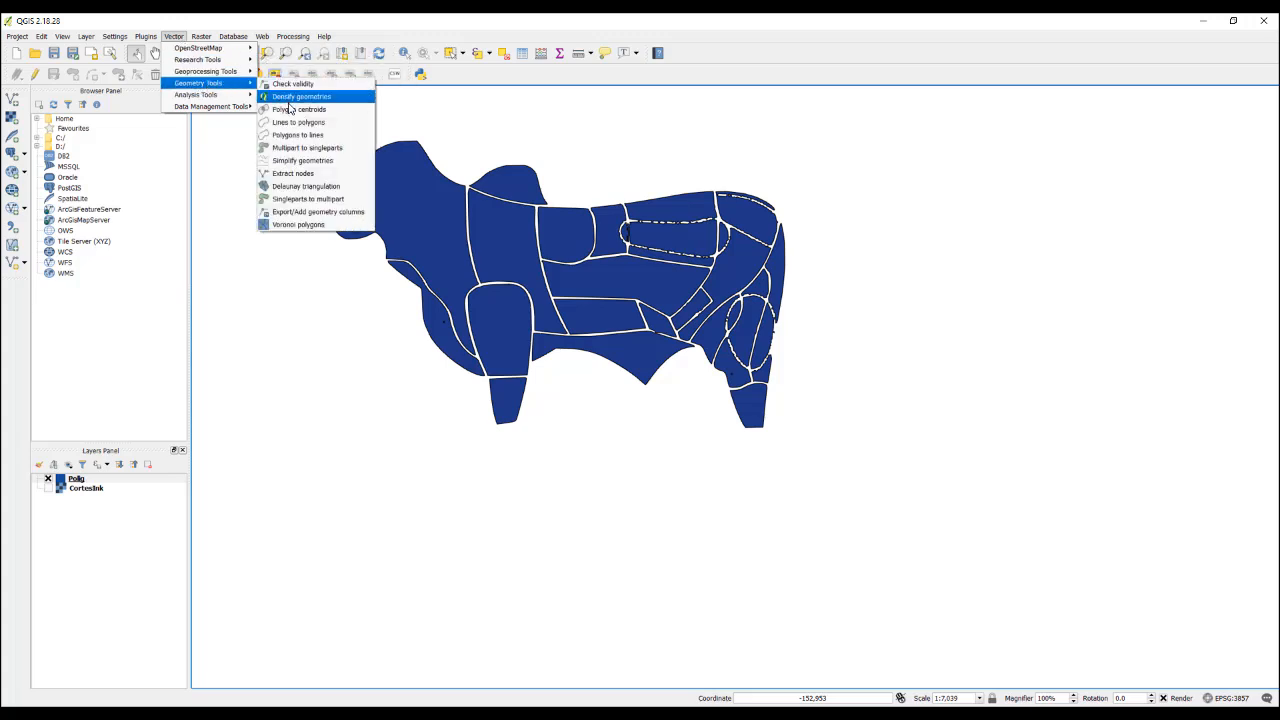
{"action": "left_click", "coordinate": [305, 161]}
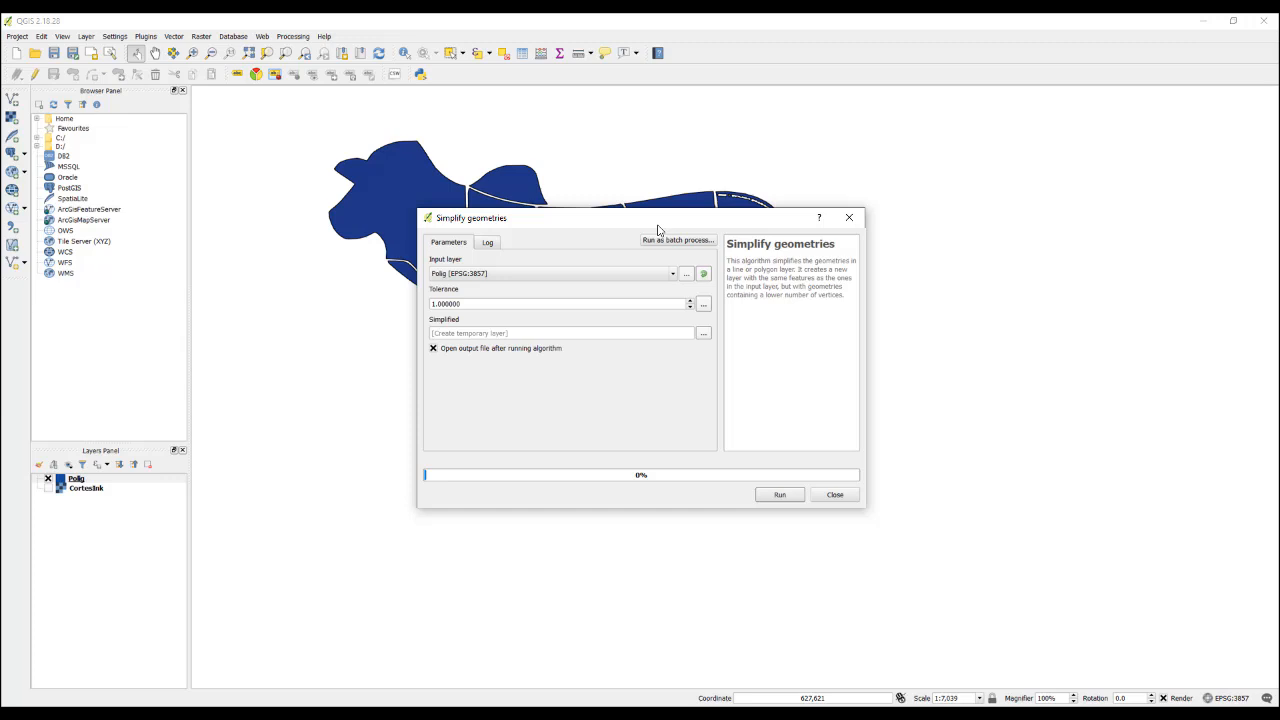
{"action": "left_click", "coordinate": [433, 305]}
{"action": "key", "text": "BackSpace"}
{"action": "type", "text": "2"}
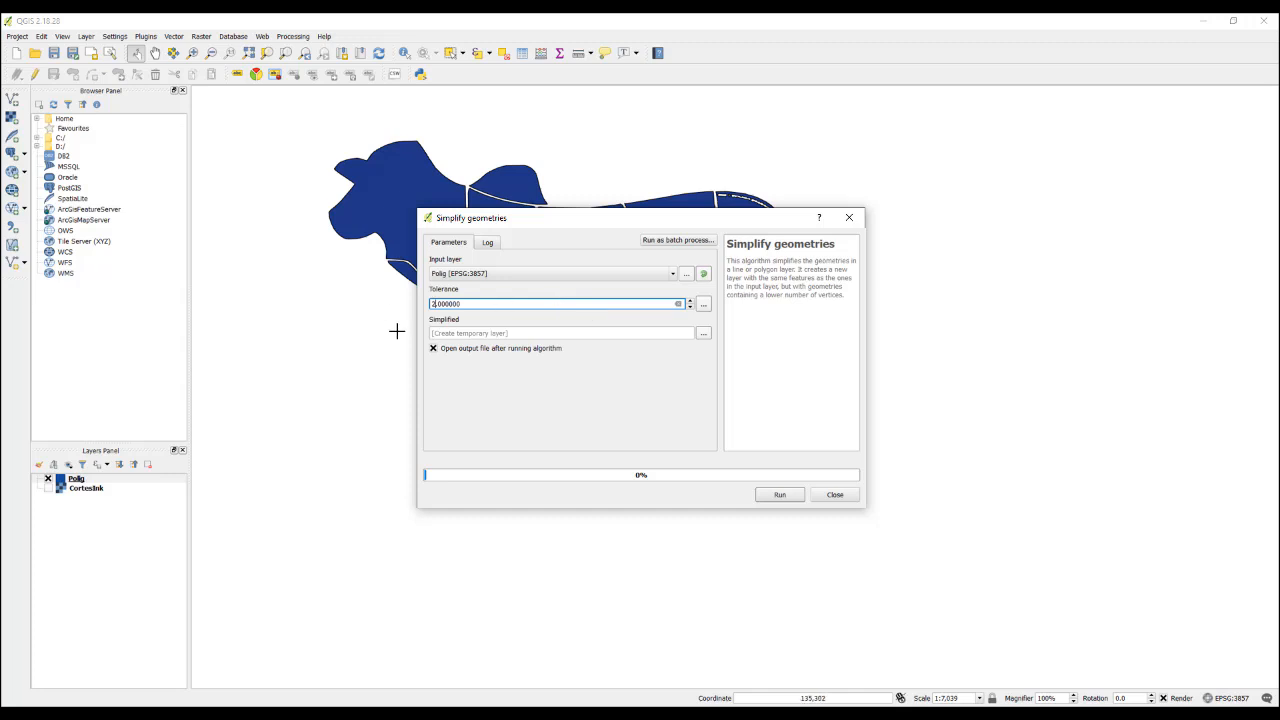
{"action": "left_click", "coordinate": [780, 494]}
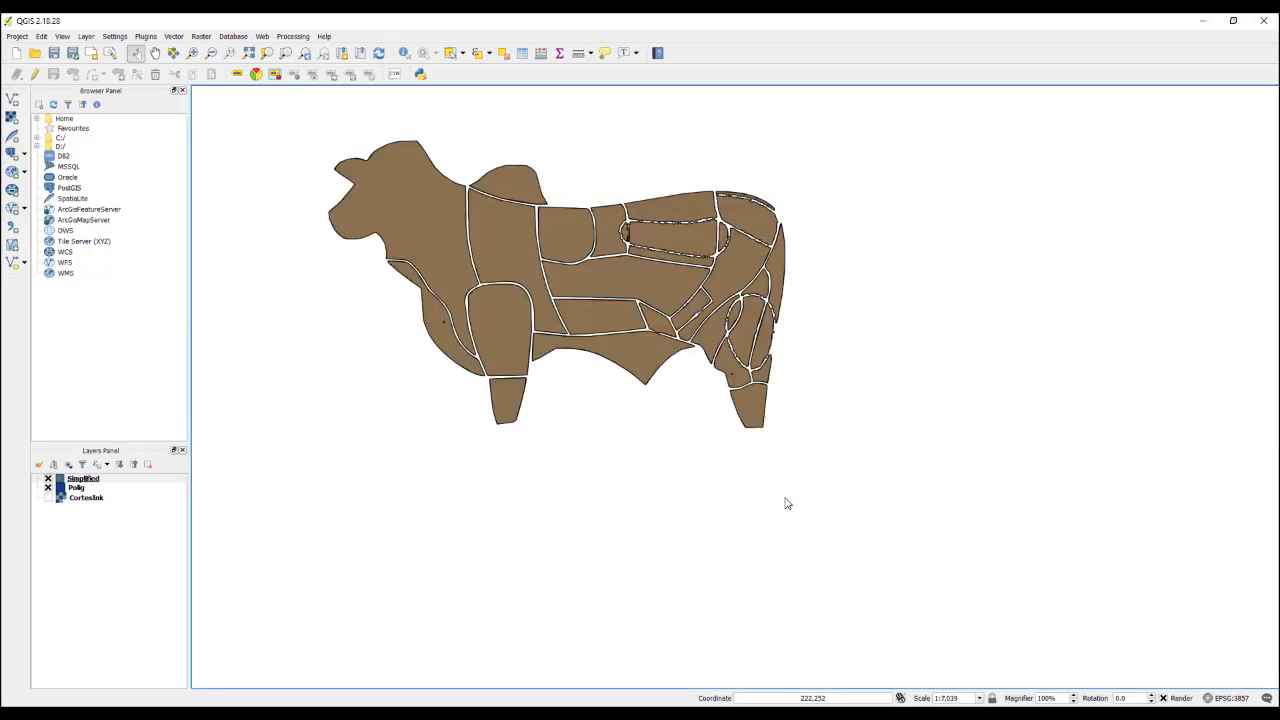
Step: Hide the Polig layer and open the Simplified layer's attribute table, placed clear of most of the cow drawing
{"action": "left_click", "coordinate": [47, 488]}
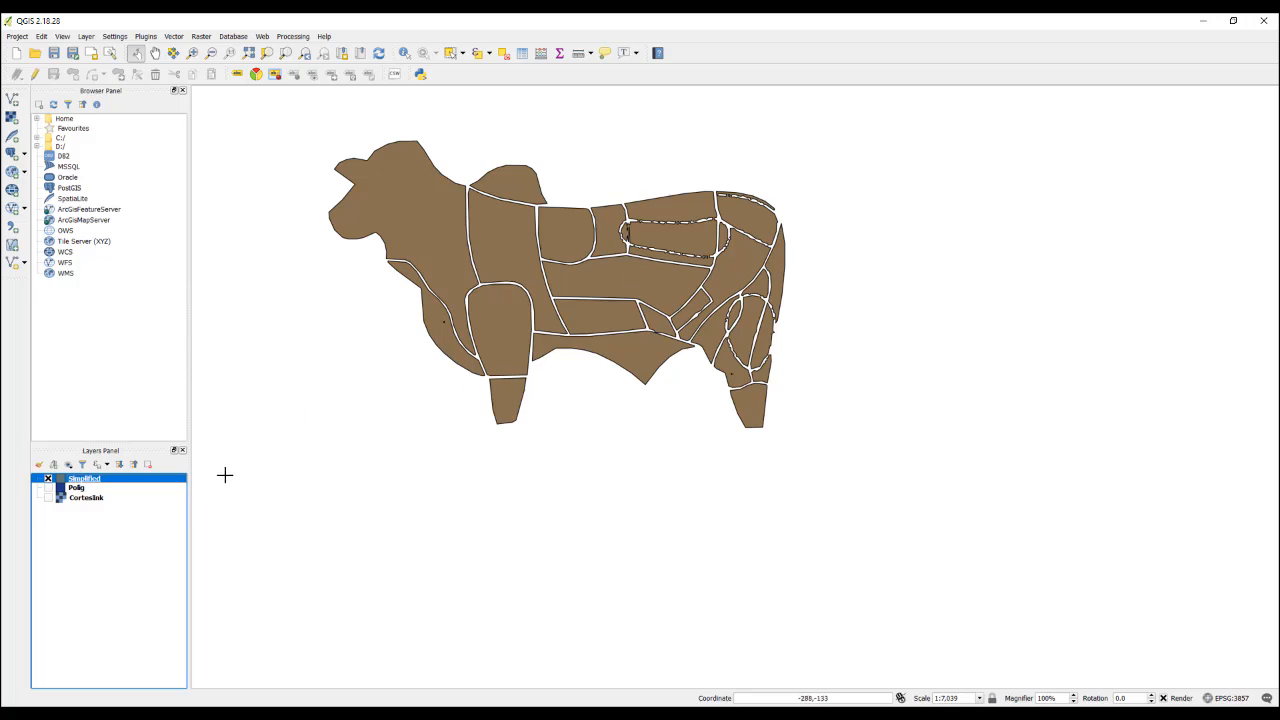
{"action": "right_click", "coordinate": [84, 481]}
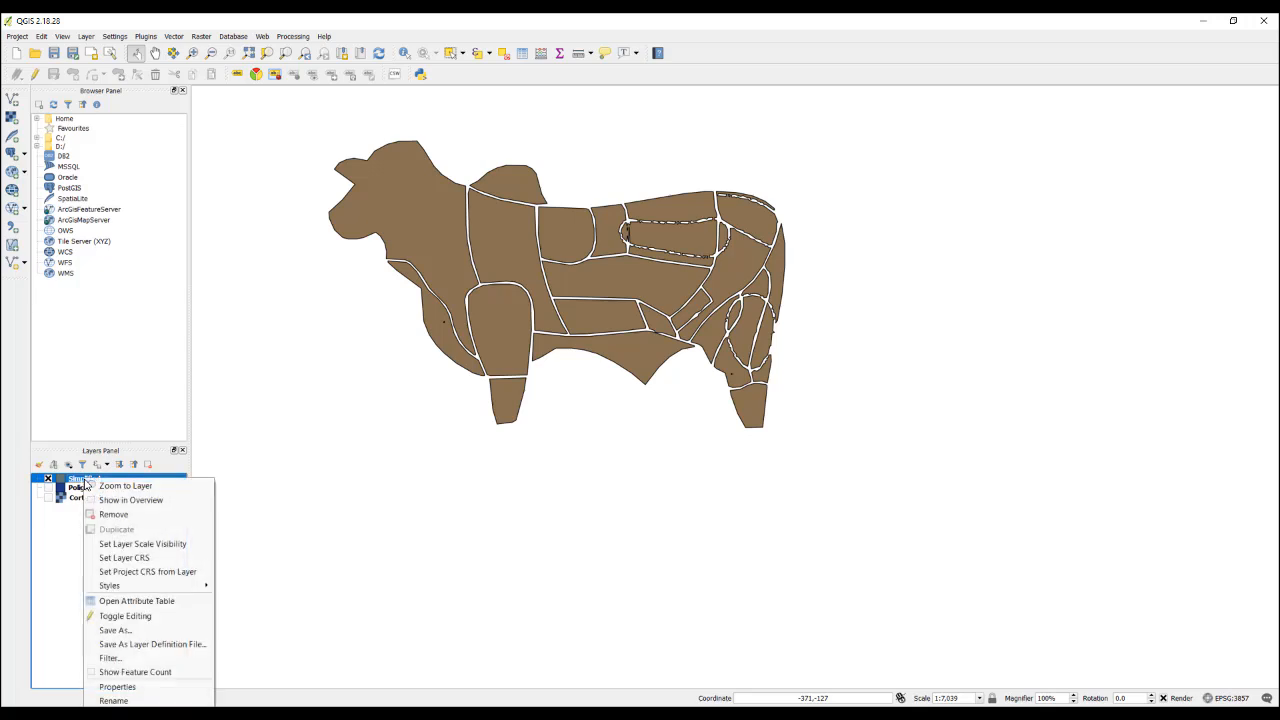
{"action": "left_click", "coordinate": [137, 601]}
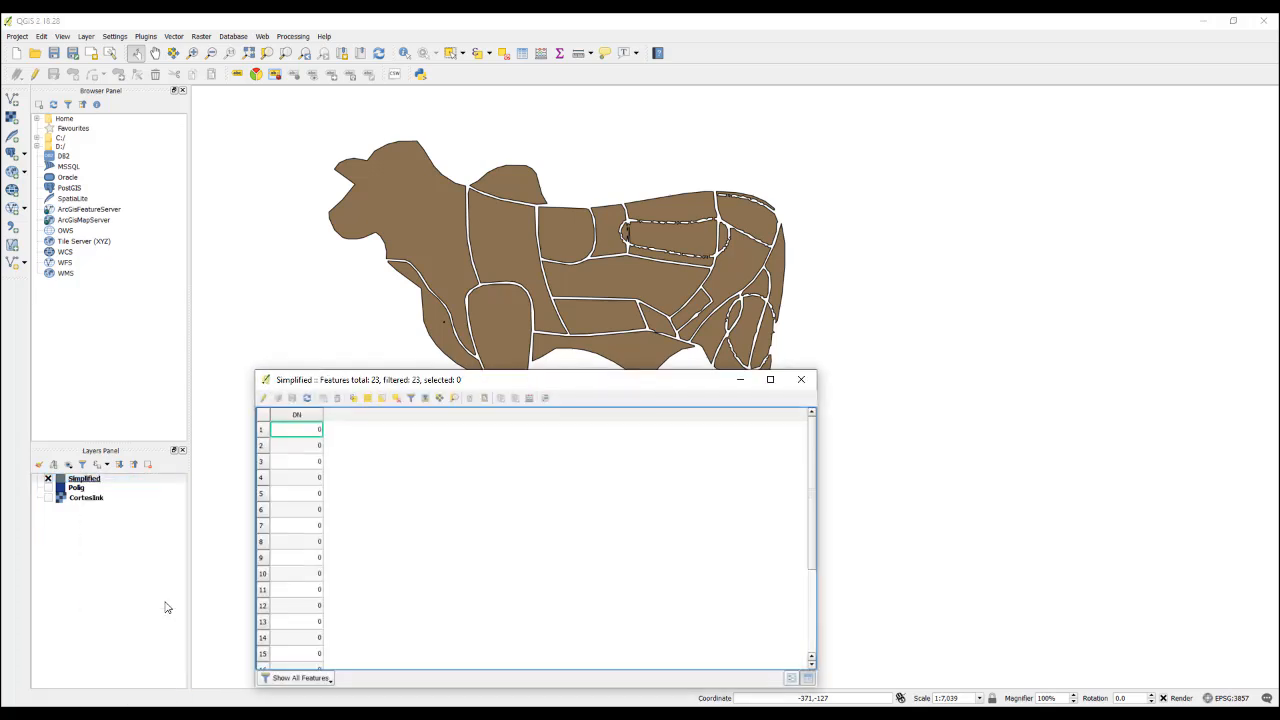
{"action": "left_click_drag", "start_coordinate": [617, 382], "coordinate": [1040, 364]}
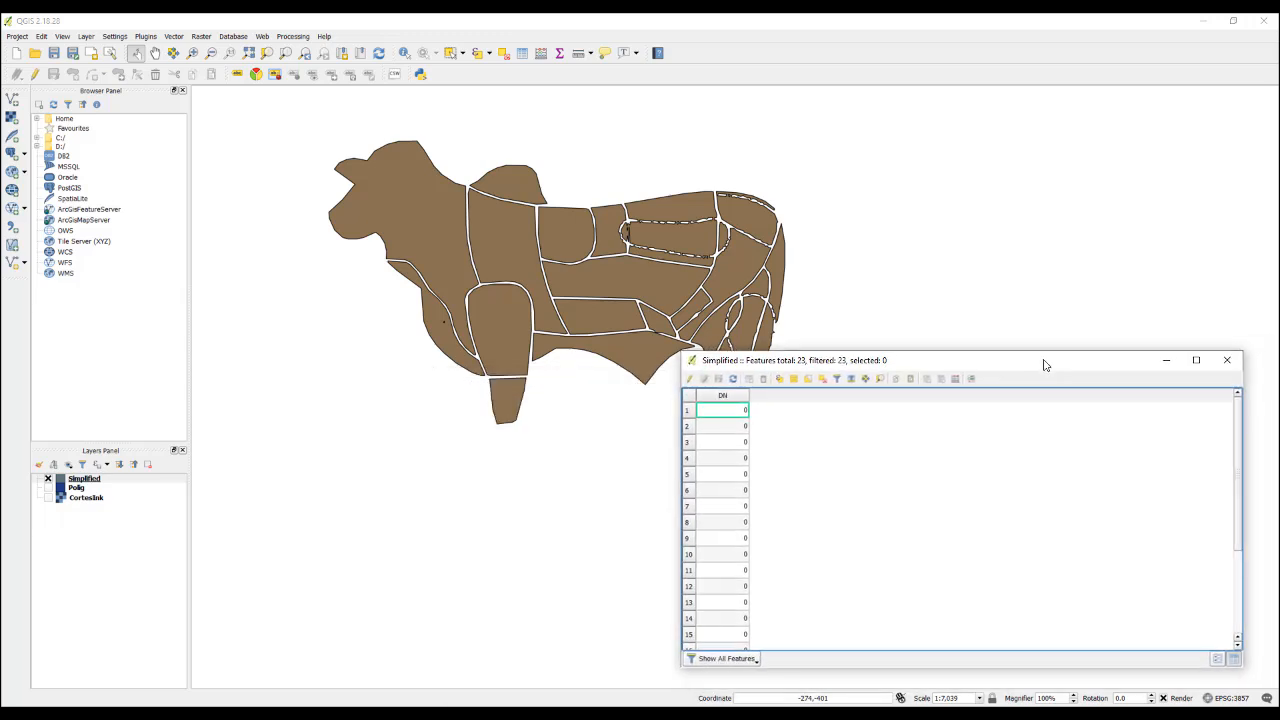
Step: Select the rows of the Simplified attribute table one after another until every polygon of the cow is selected
{"action": "left_click", "coordinate": [688, 427]}
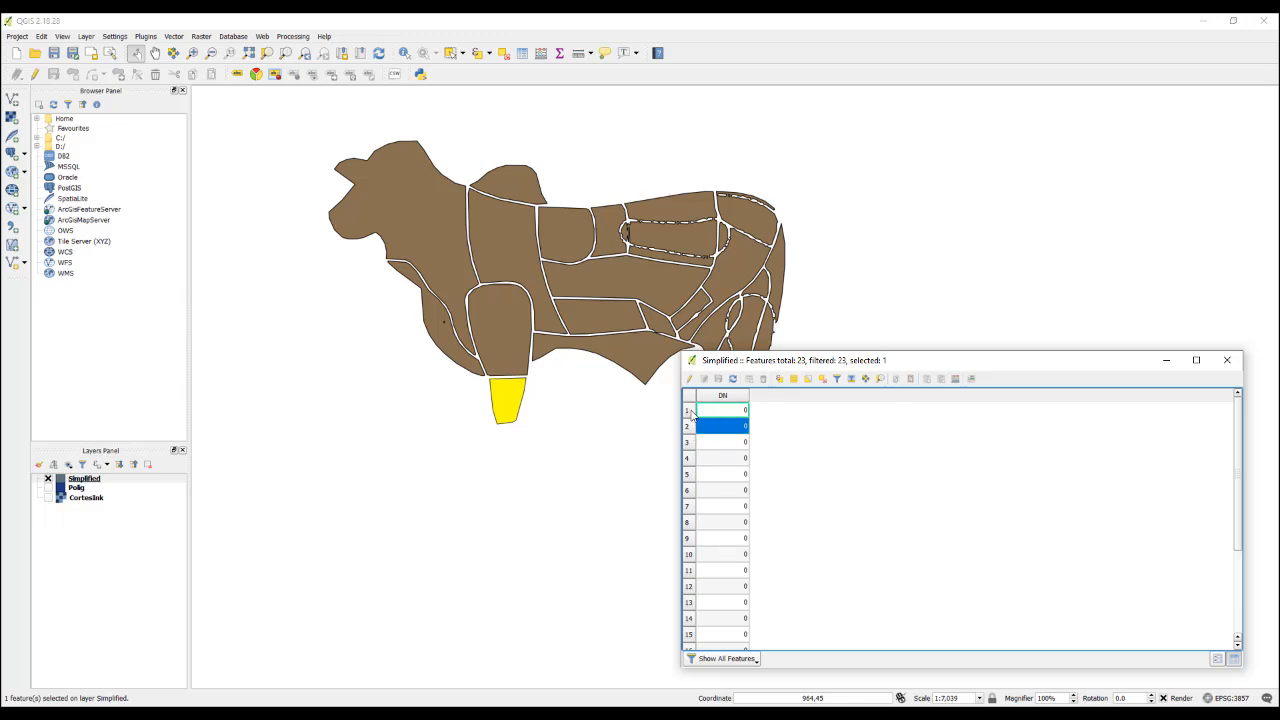
{"action": "left_click", "coordinate": [689, 412]}
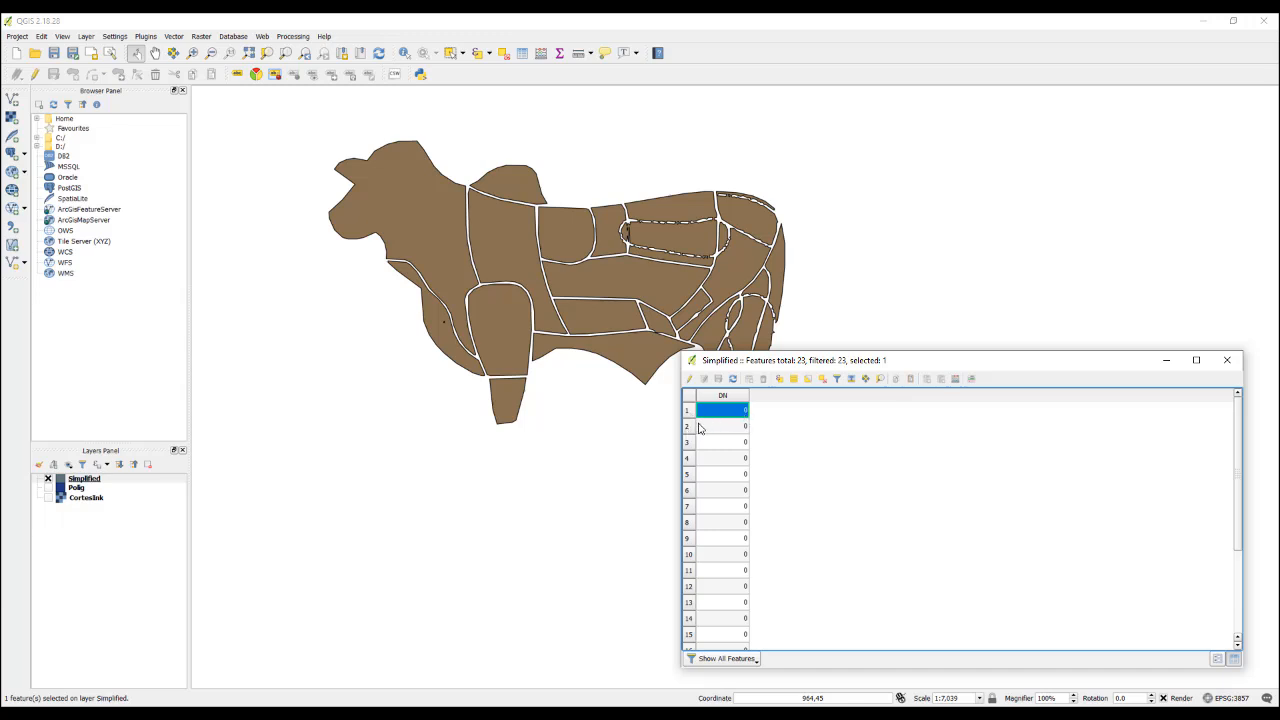
{"action": "left_click", "coordinate": [688, 427], "text": "ctrl"}
{"action": "left_click", "coordinate": [688, 442], "text": "ctrl"}
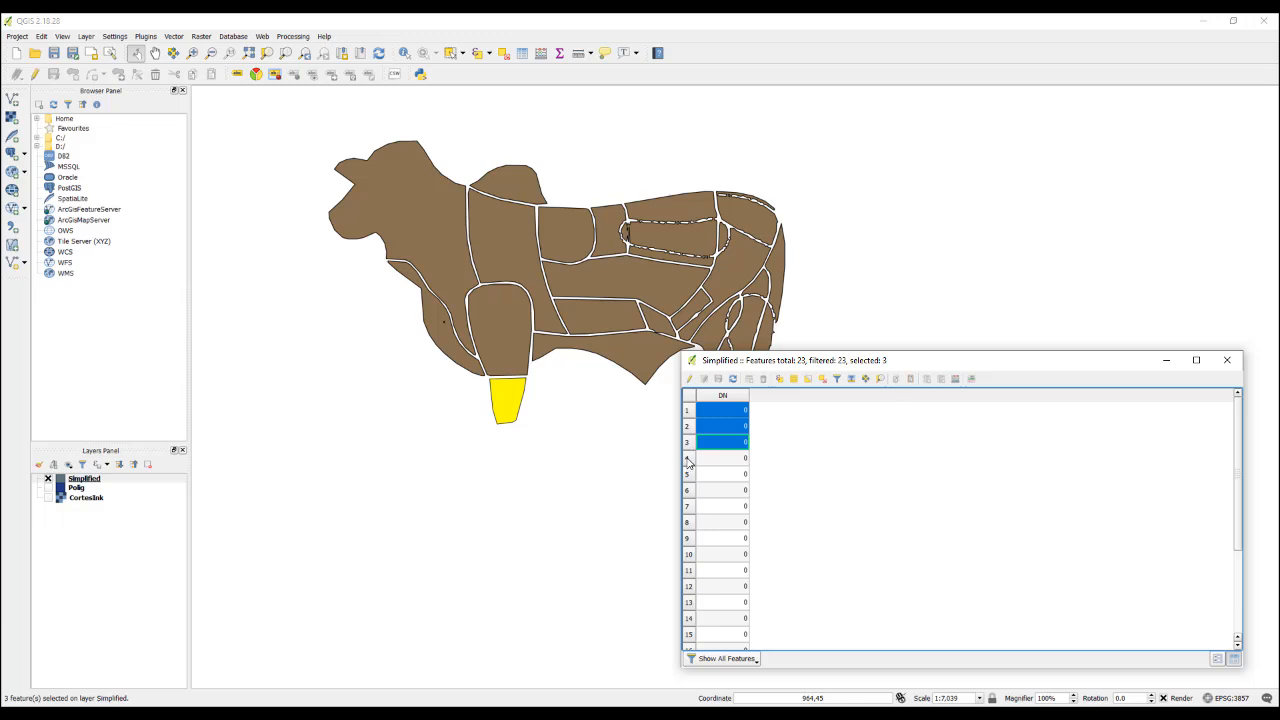
{"action": "left_click", "coordinate": [687, 458], "text": "ctrl"}
{"action": "left_click", "coordinate": [688, 474], "text": "ctrl"}
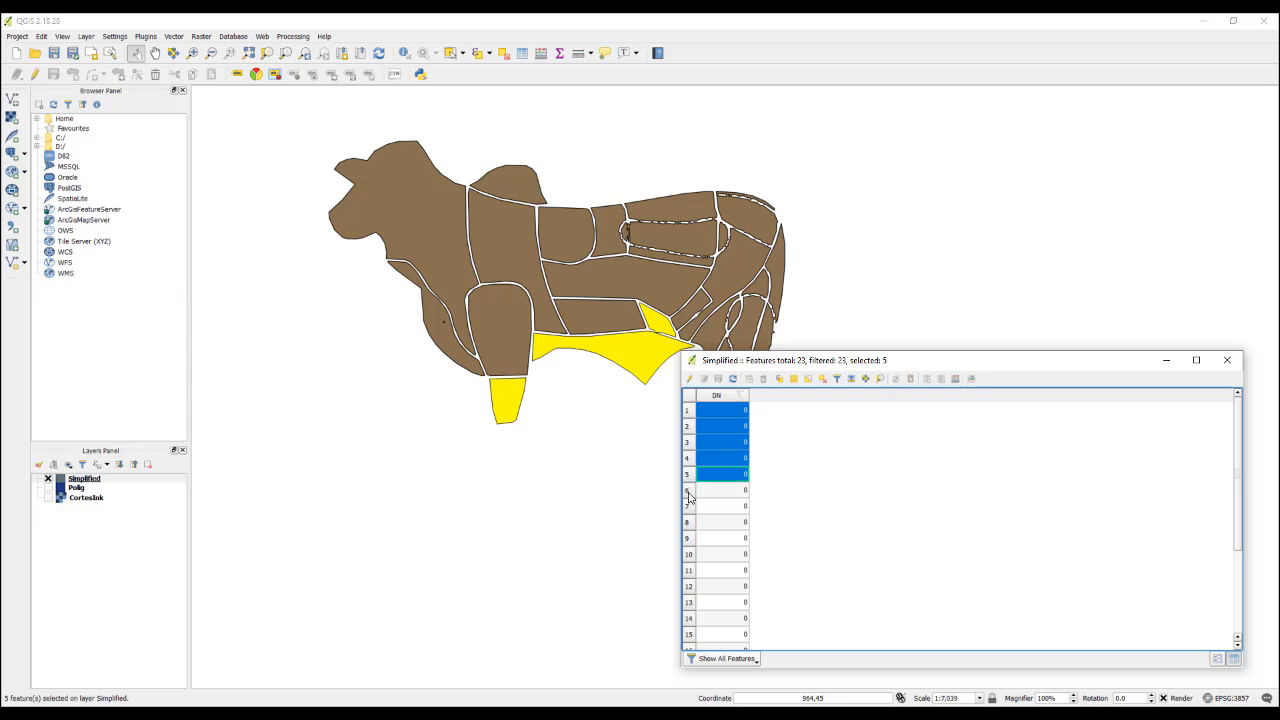
{"action": "left_click_drag", "start_coordinate": [688, 497], "coordinate": [694, 703]}
{"action": "left_click_drag", "start_coordinate": [1240, 549], "coordinate": [1237, 597]}
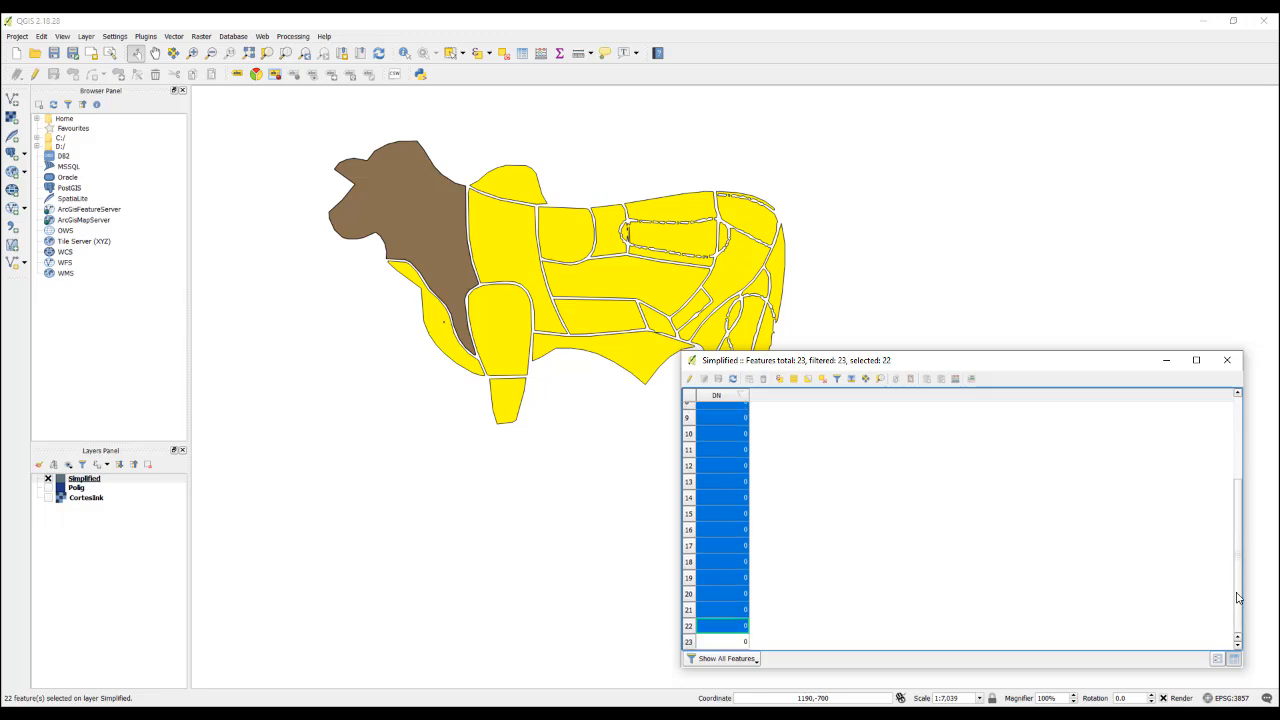
{"action": "left_click", "coordinate": [689, 644], "text": "shift"}
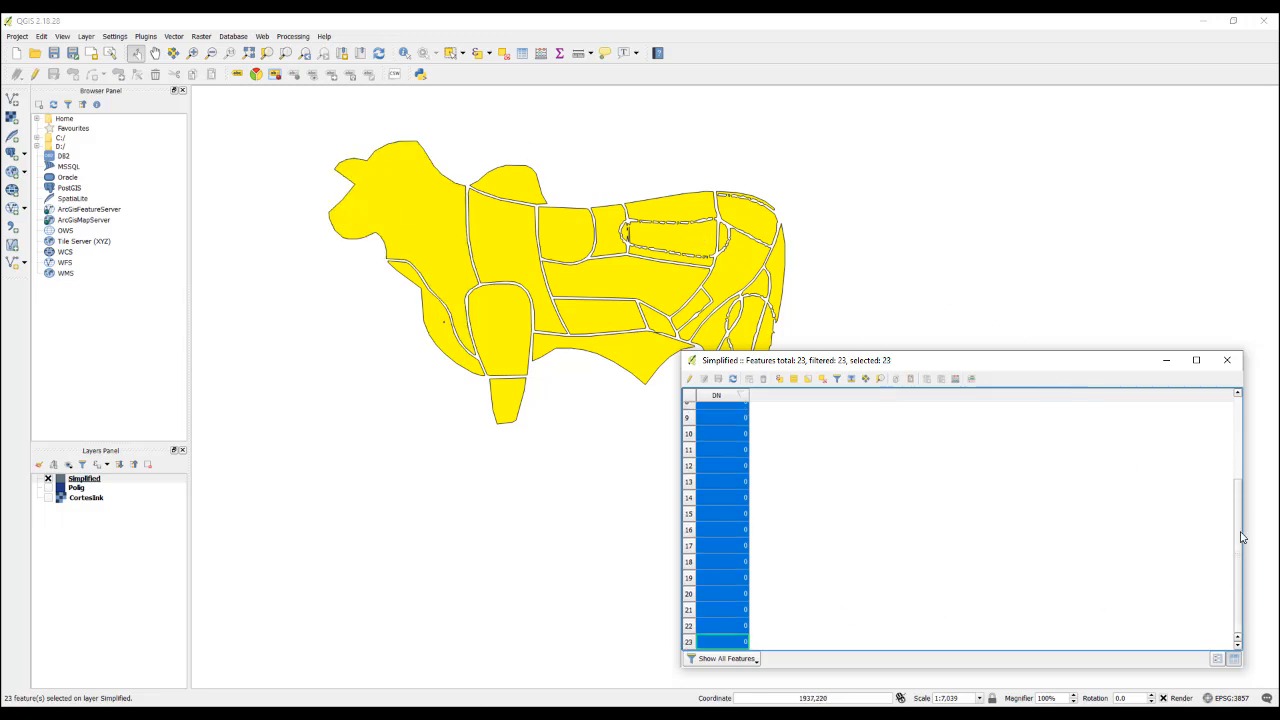
{"action": "left_click_drag", "start_coordinate": [1240, 537], "coordinate": [1234, 414]}
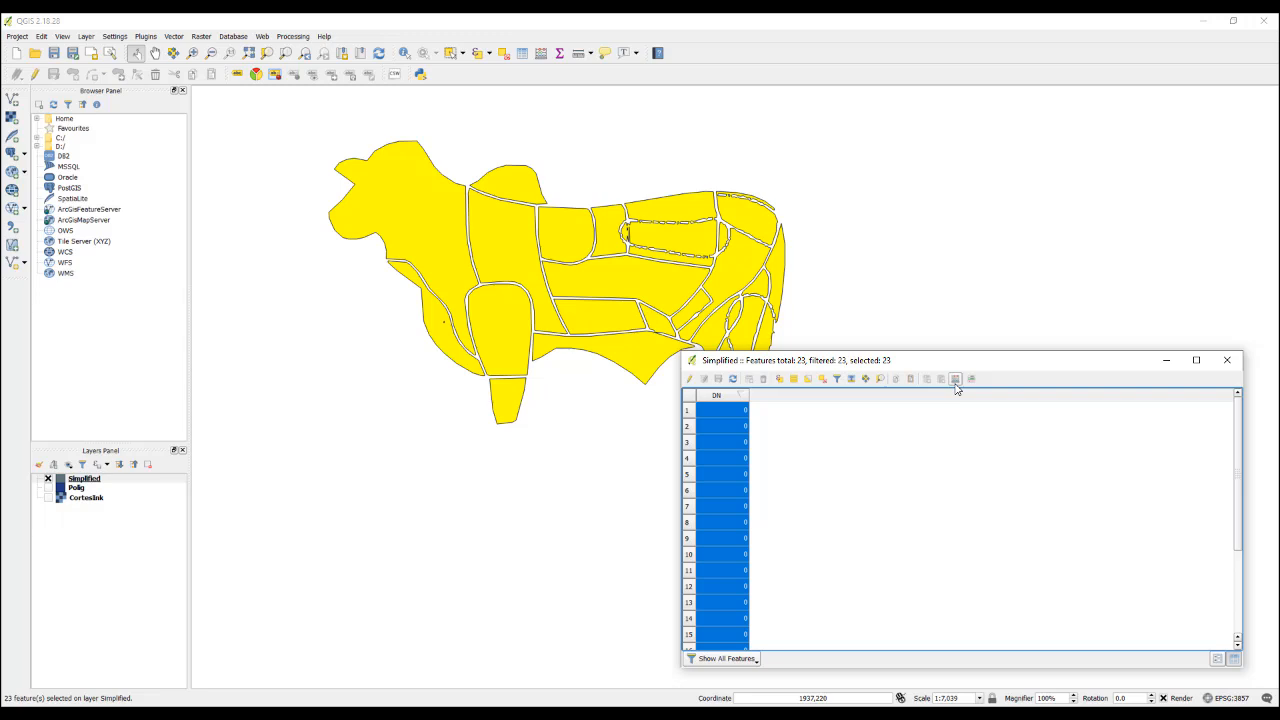
Step: Add a whole-number field named id to the Simplified layer, calculated from the row number for all selected features
{"action": "left_click", "coordinate": [955, 379]}
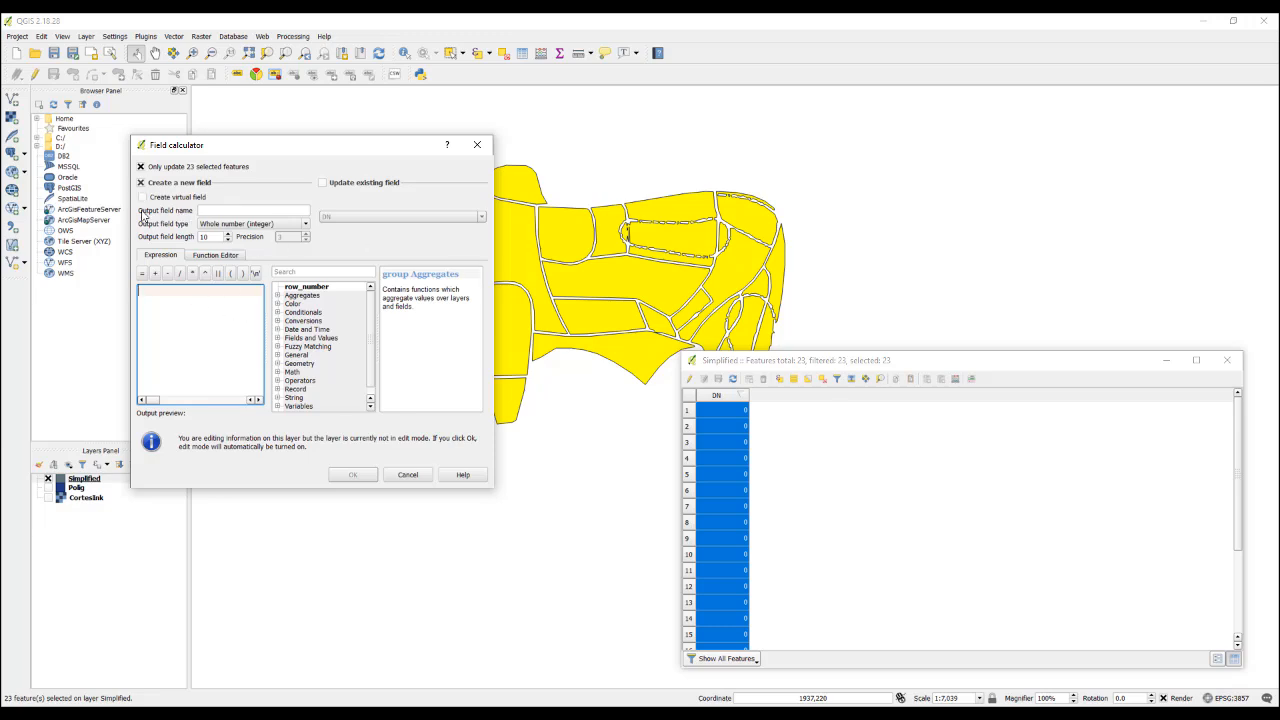
{"action": "left_click", "coordinate": [249, 211]}
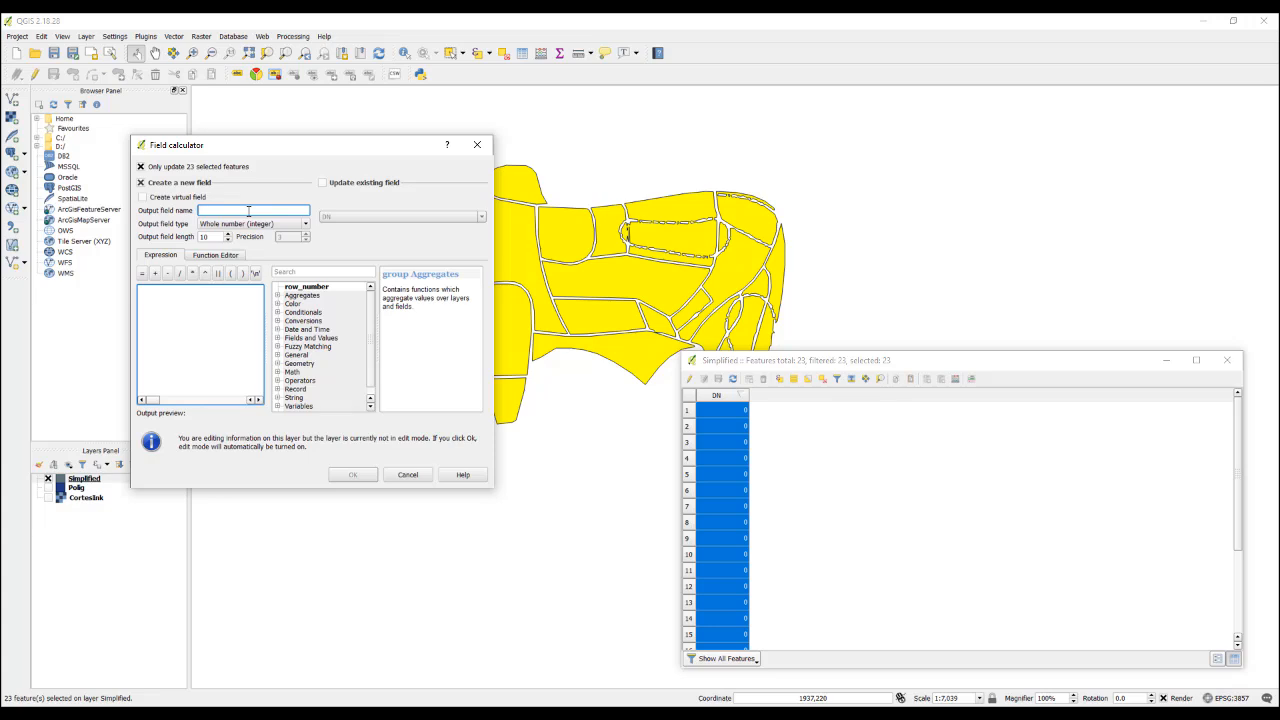
{"action": "type", "text": "id"}
{"action": "double_click", "coordinate": [313, 288]}
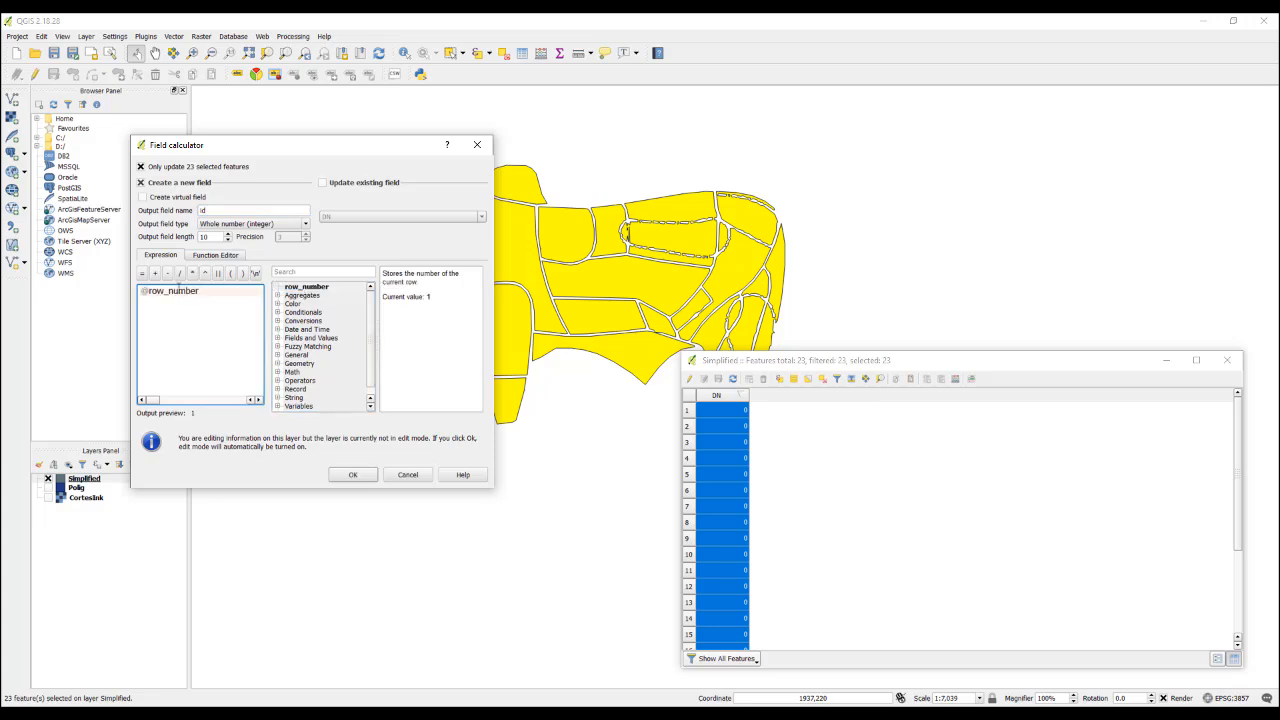
{"action": "left_click", "coordinate": [355, 476]}
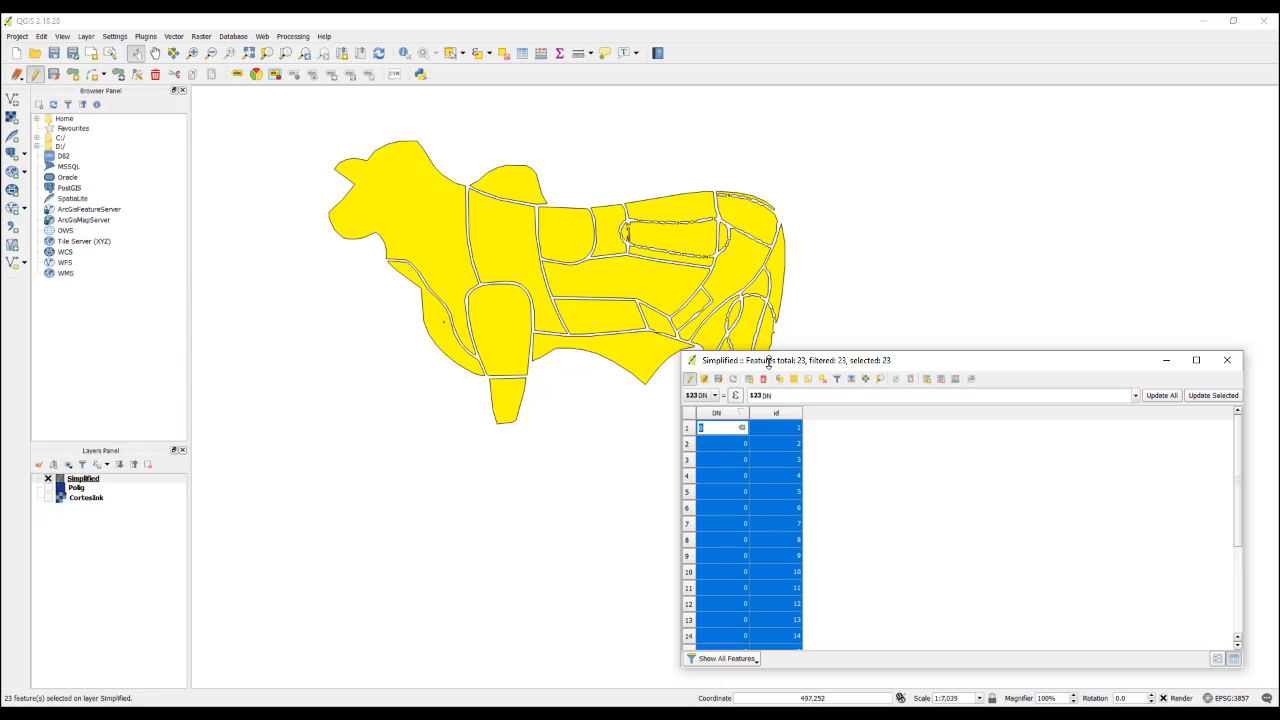
Step: Add a text (string) field named BRA with a length of 100 to the Simplified layer
{"action": "left_click", "coordinate": [927, 380]}
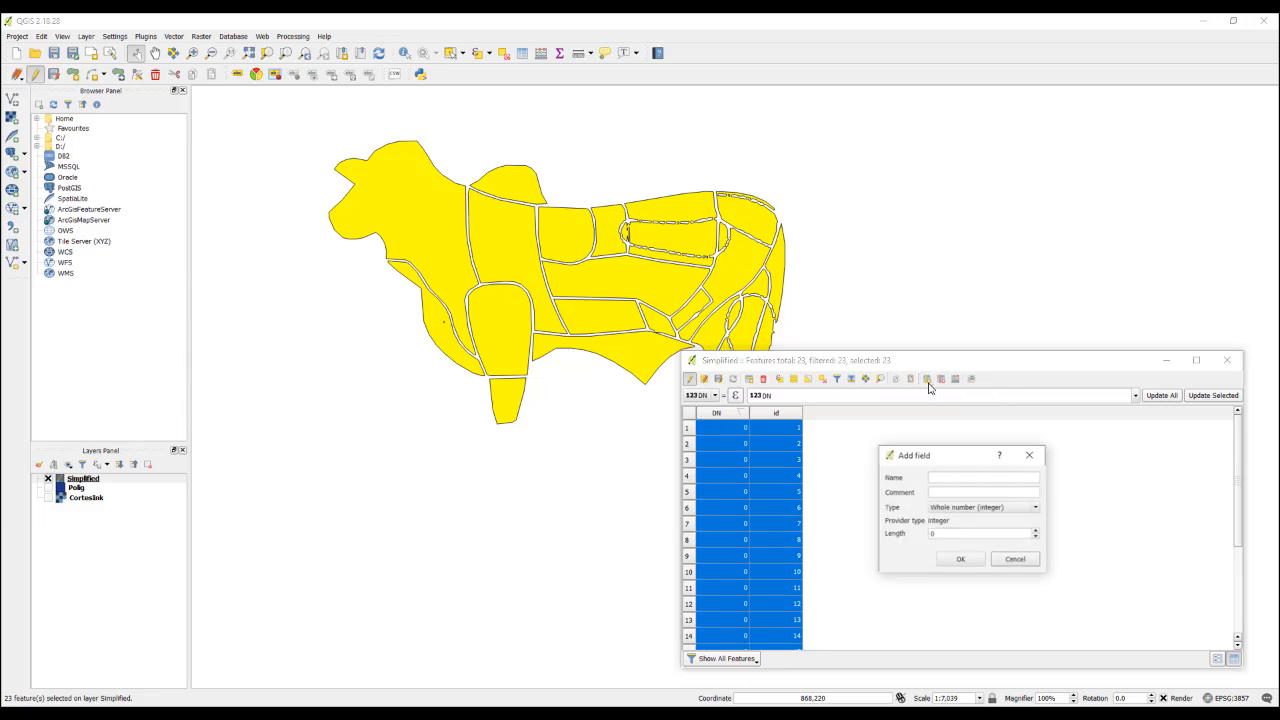
{"action": "left_click", "coordinate": [941, 477]}
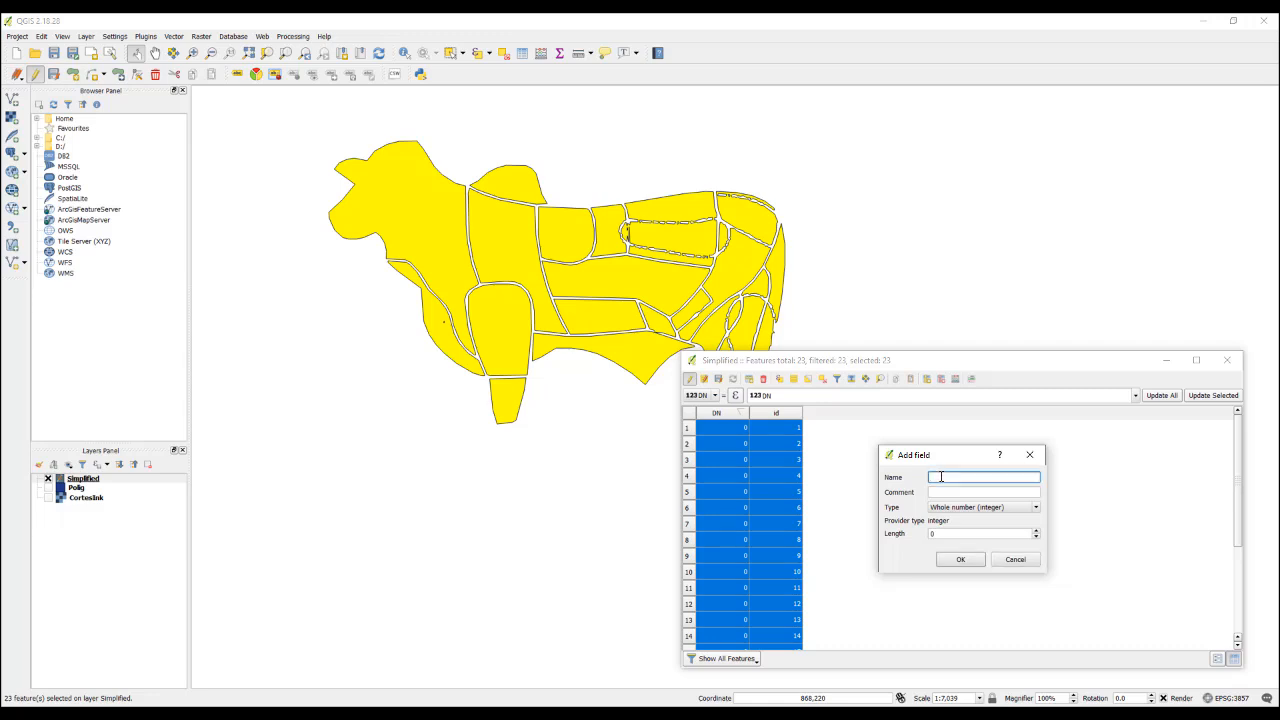
{"action": "type", "text": "BRA"}
{"action": "left_click", "coordinate": [985, 508]}
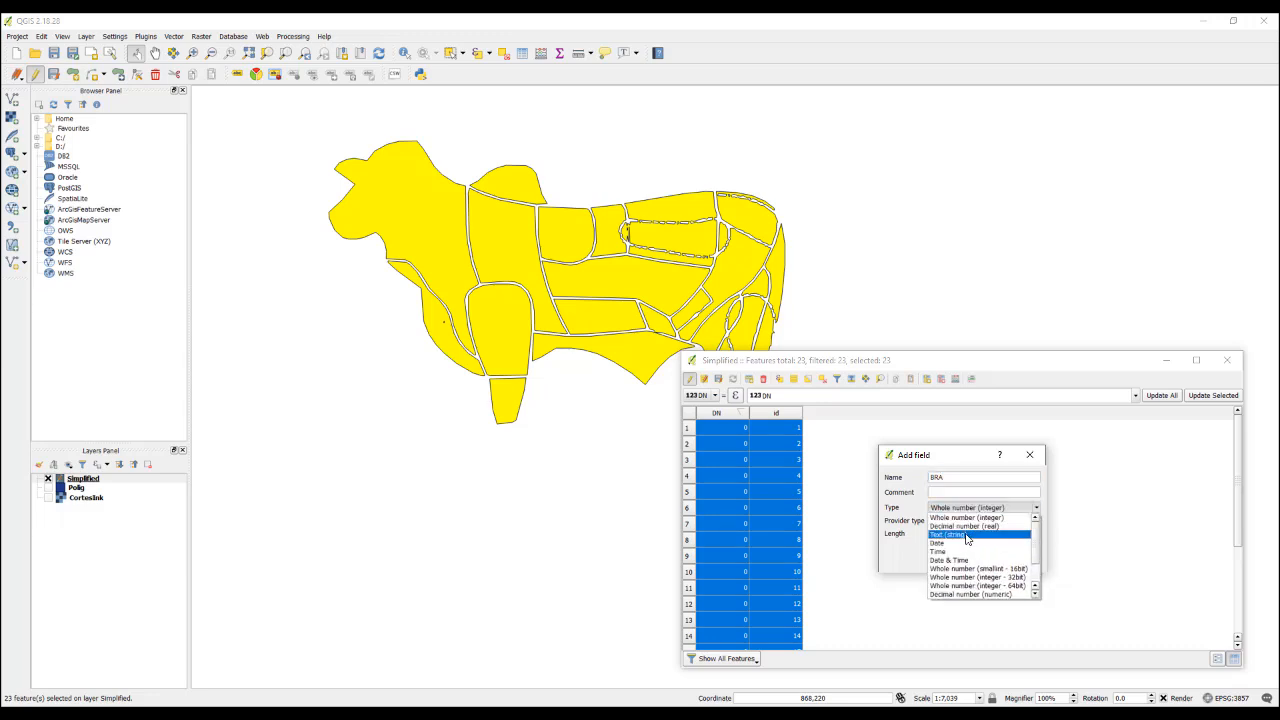
{"action": "left_click", "coordinate": [966, 535]}
{"action": "left_click", "coordinate": [947, 538]}
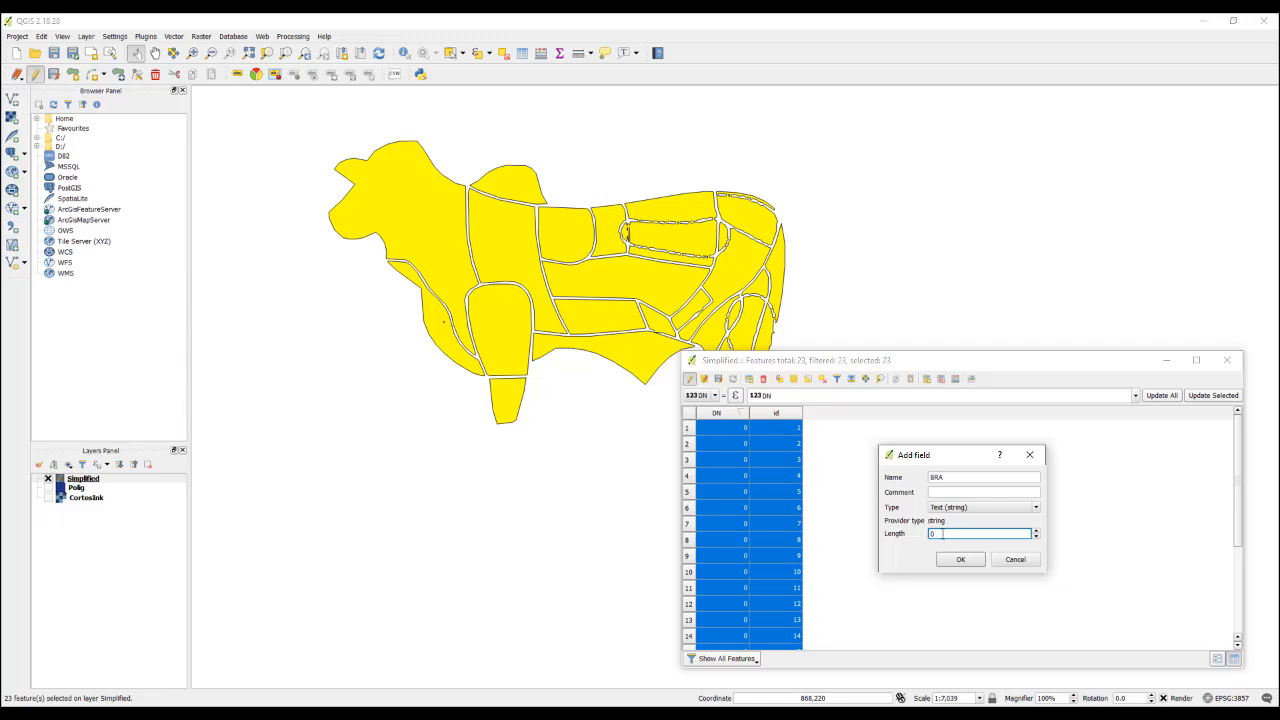
{"action": "left_click_drag", "start_coordinate": [944, 535], "coordinate": [928, 534]}
{"action": "type", "text": "100"}
{"action": "left_click", "coordinate": [964, 560]}
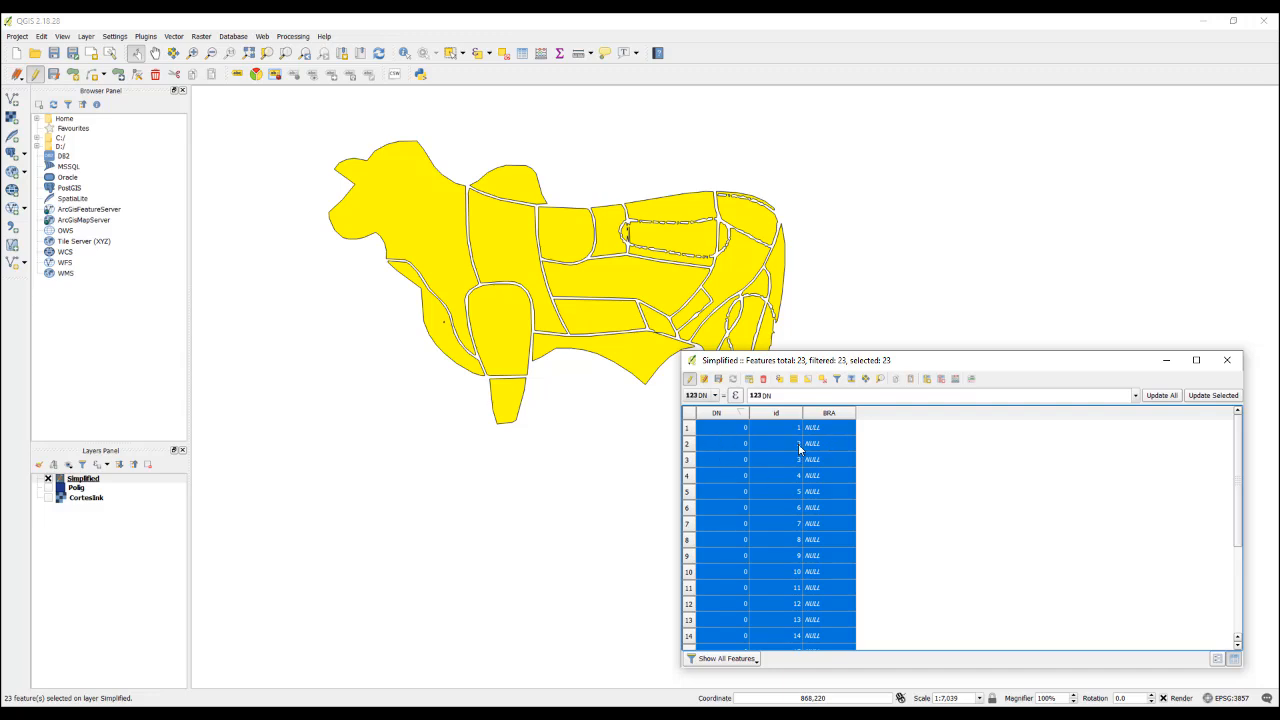
Step: Enter Corte1 and Corte2 as the BRA values of the features with id 4 and 5, save the edits and close the table
{"action": "left_click", "coordinate": [690, 478]}
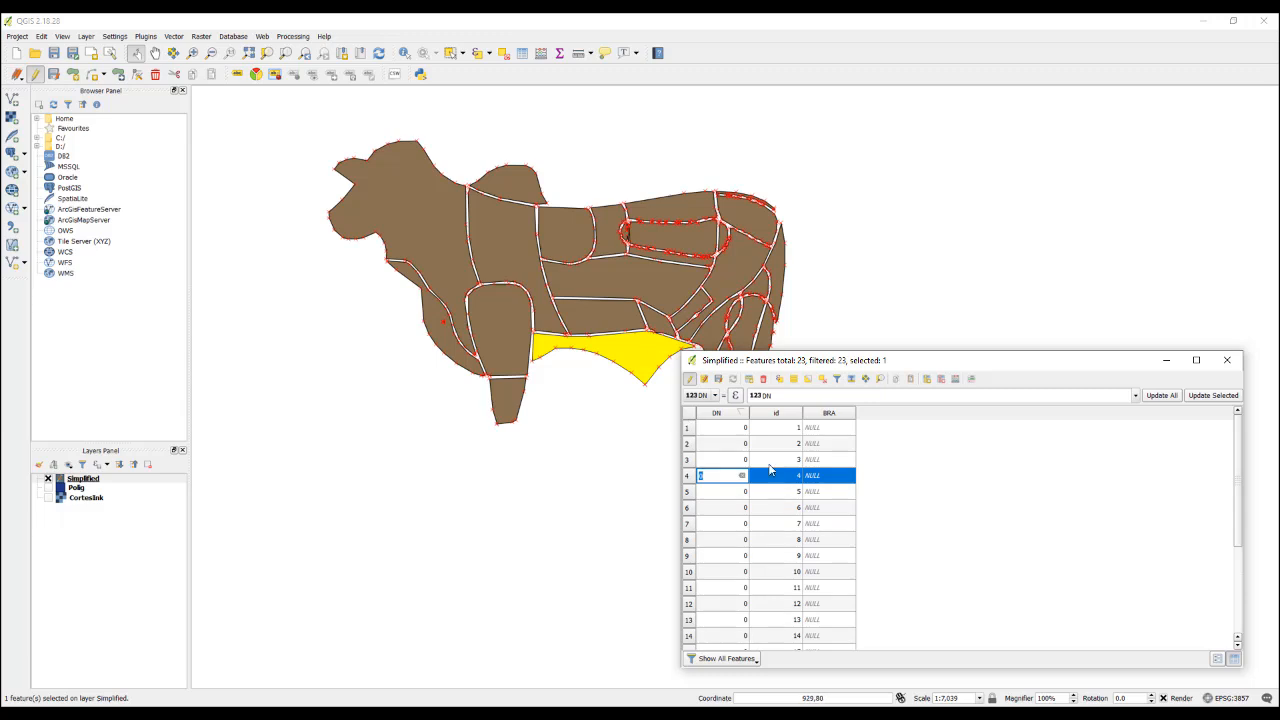
{"action": "left_click", "coordinate": [818, 478]}
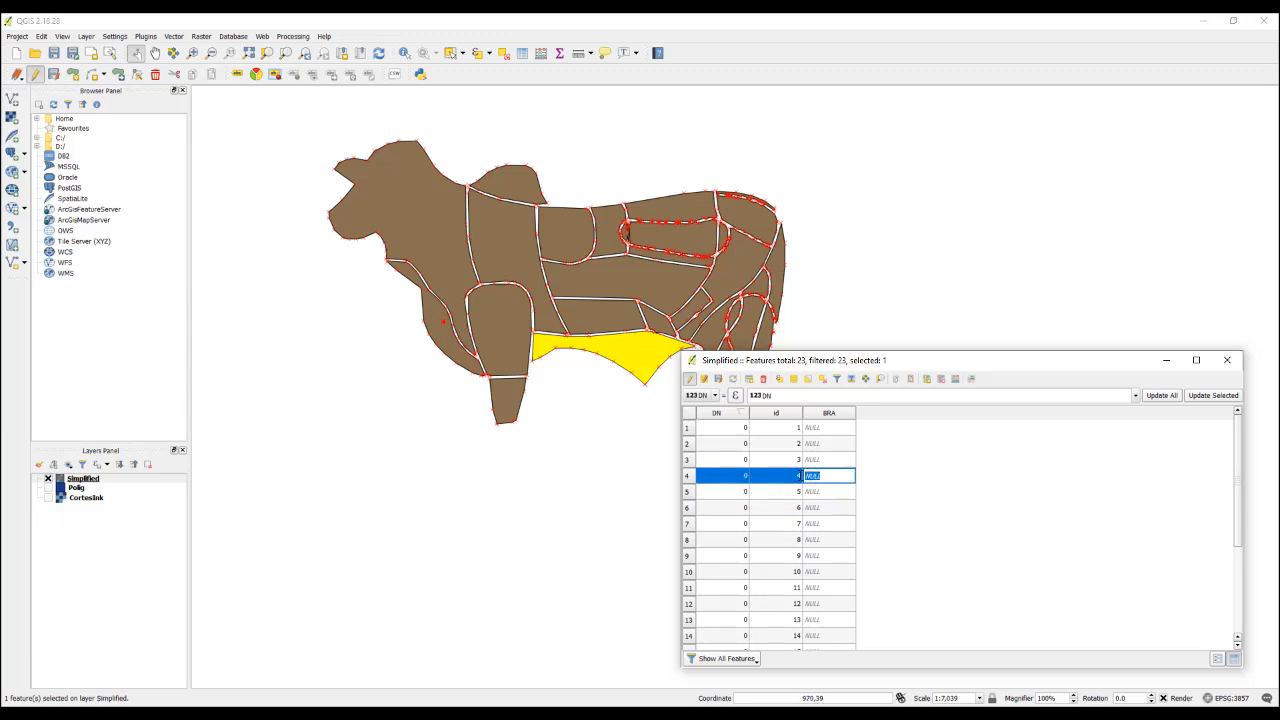
{"action": "type", "text": "Corte1"}
{"action": "key", "text": "Tab"}
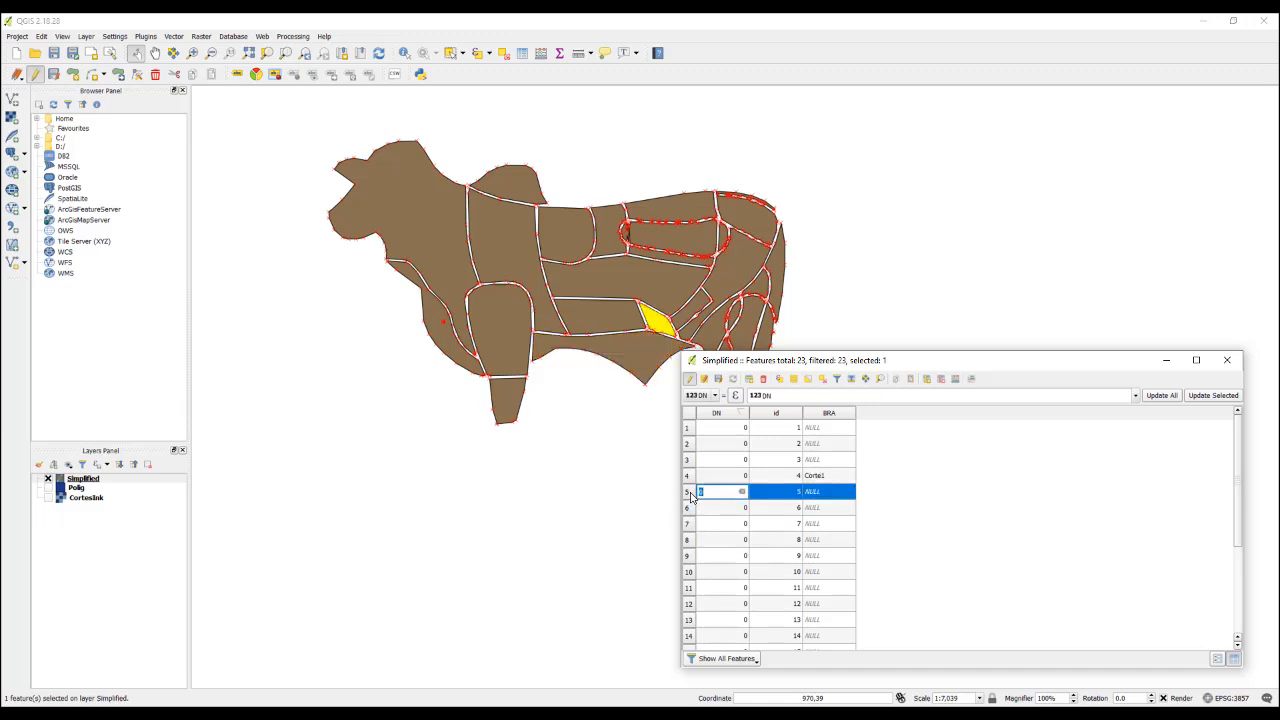
{"action": "left_click", "coordinate": [817, 492]}
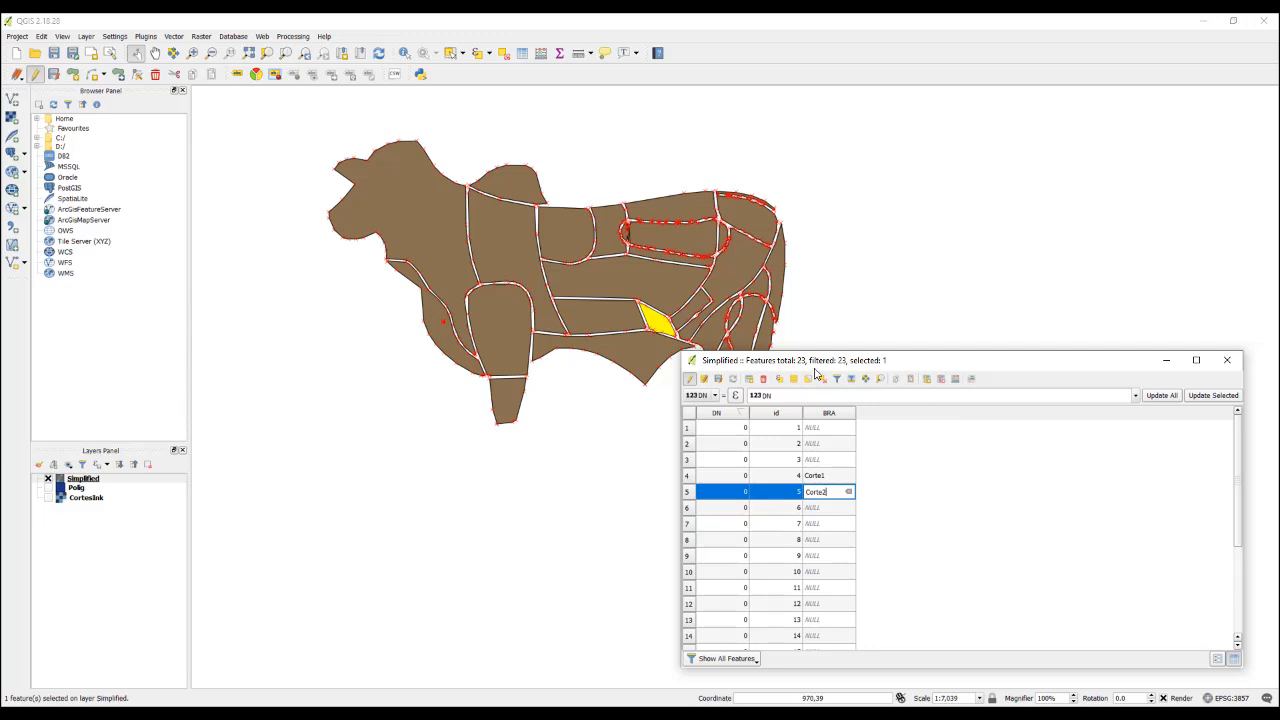
{"action": "left_click", "coordinate": [718, 380]}
{"action": "left_click", "coordinate": [1227, 362]}
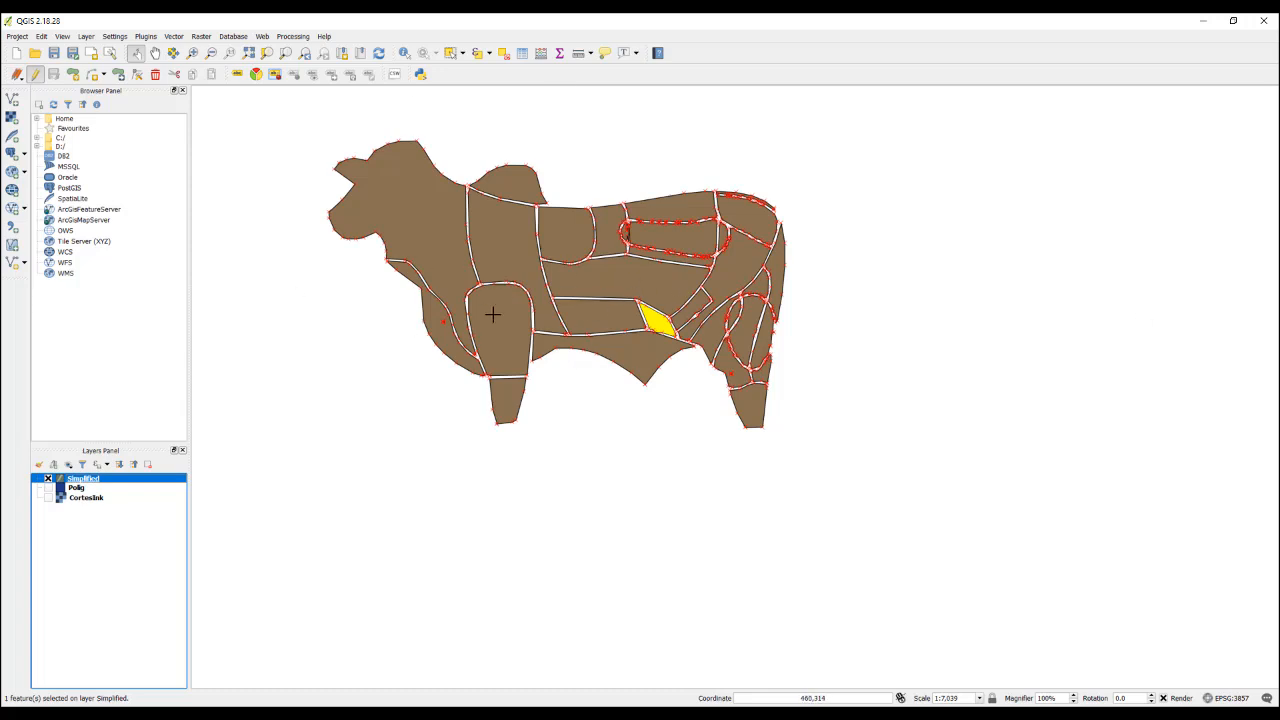
Step: Start exporting the Simplified layer as an ESRI Shapefile and create a Shape2 folder in D:\Video as its destination
{"action": "right_click", "coordinate": [80, 487]}
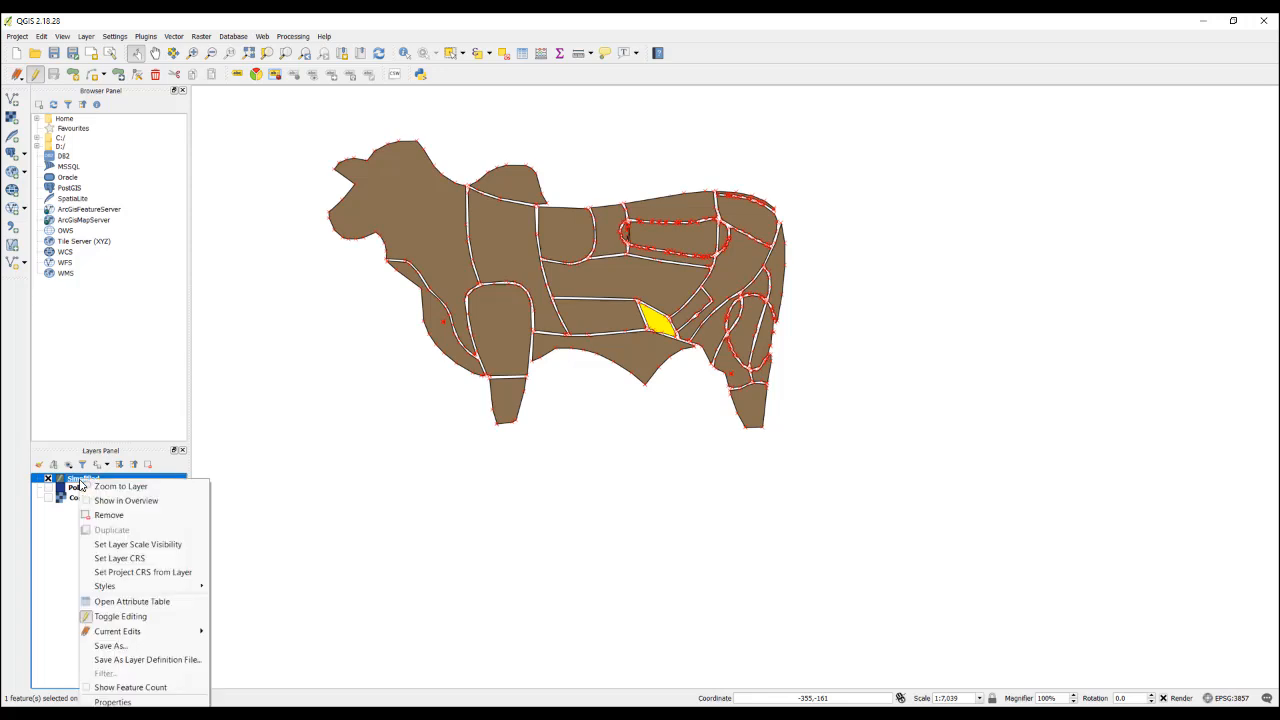
{"action": "left_click", "coordinate": [118, 650]}
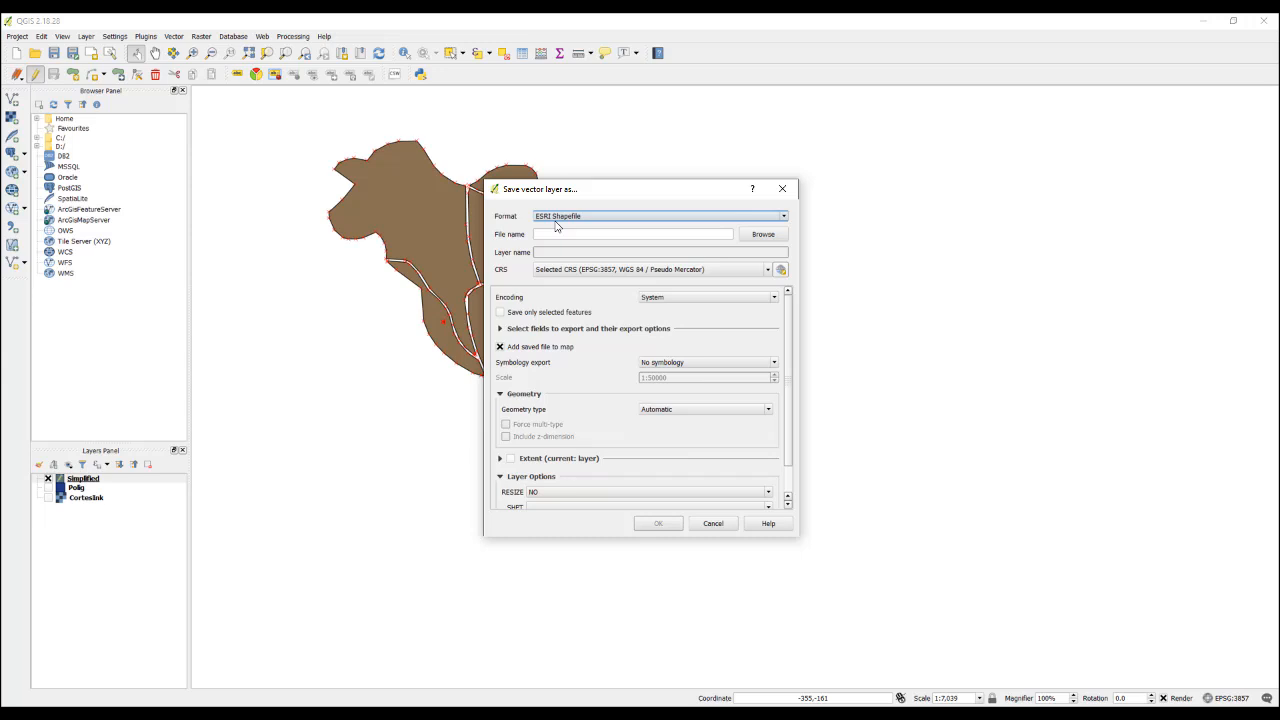
{"action": "left_click", "coordinate": [766, 236]}
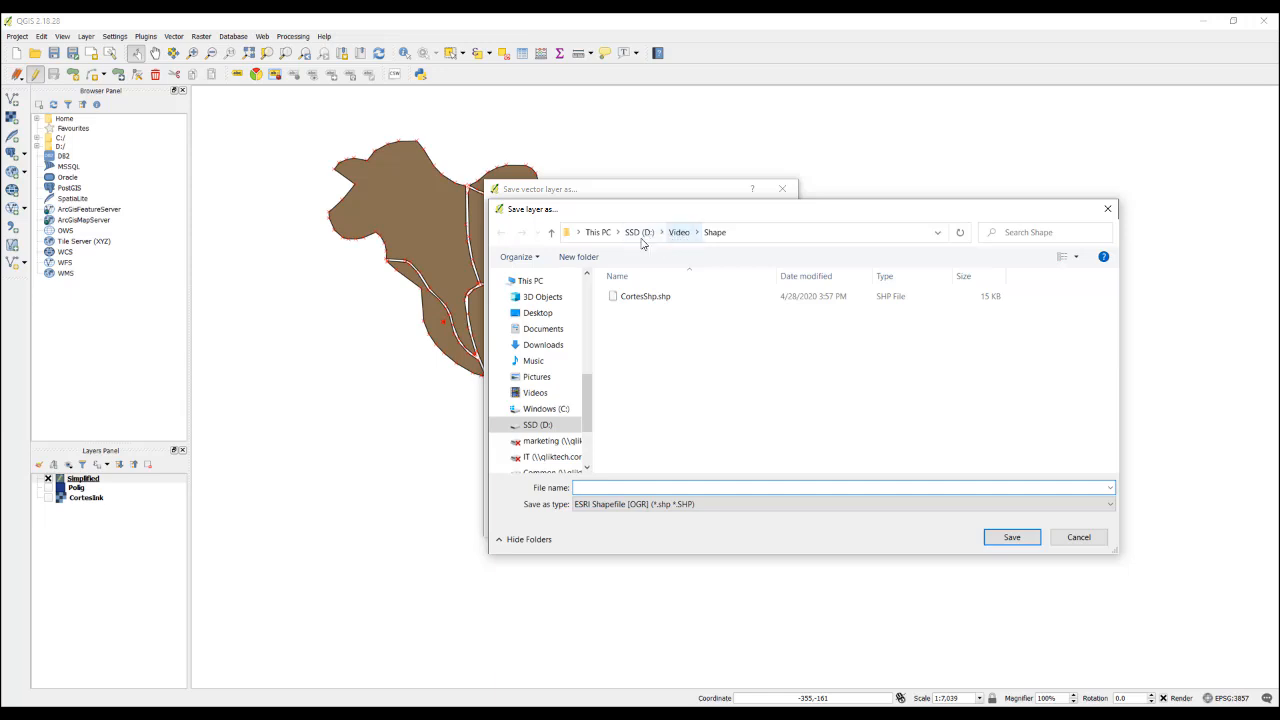
{"action": "left_click", "coordinate": [678, 235]}
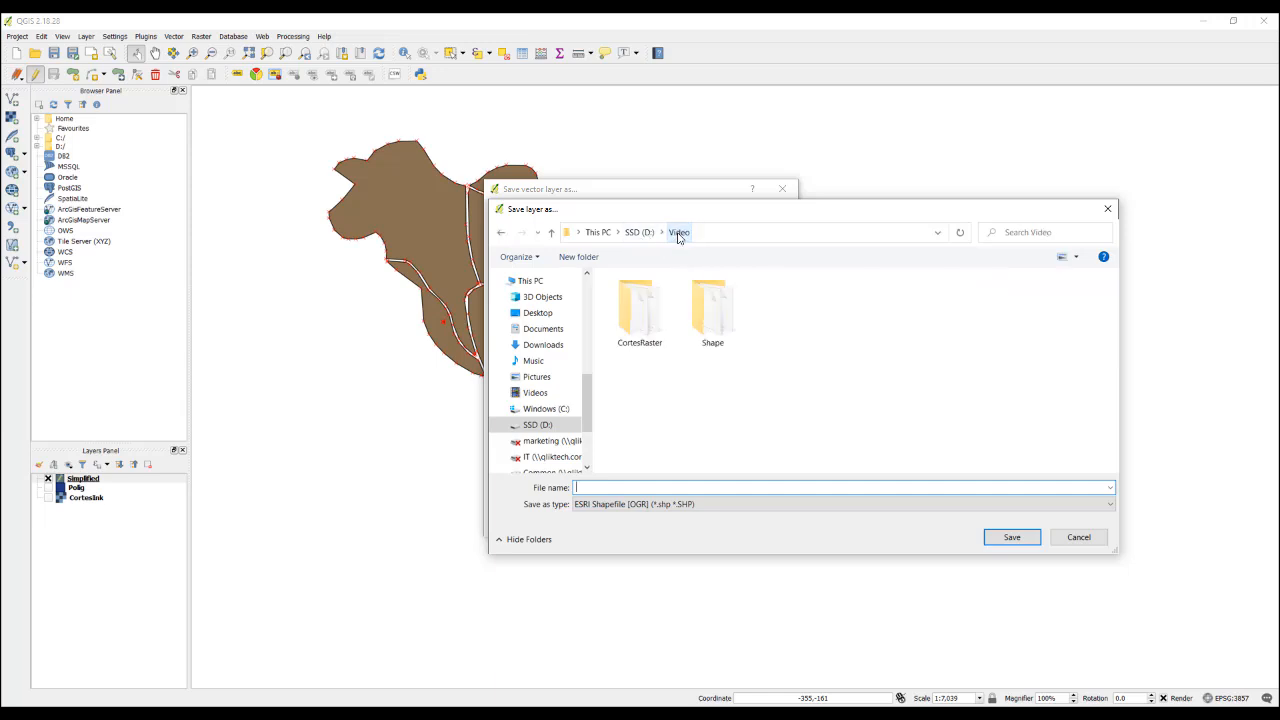
{"action": "left_click", "coordinate": [577, 258]}
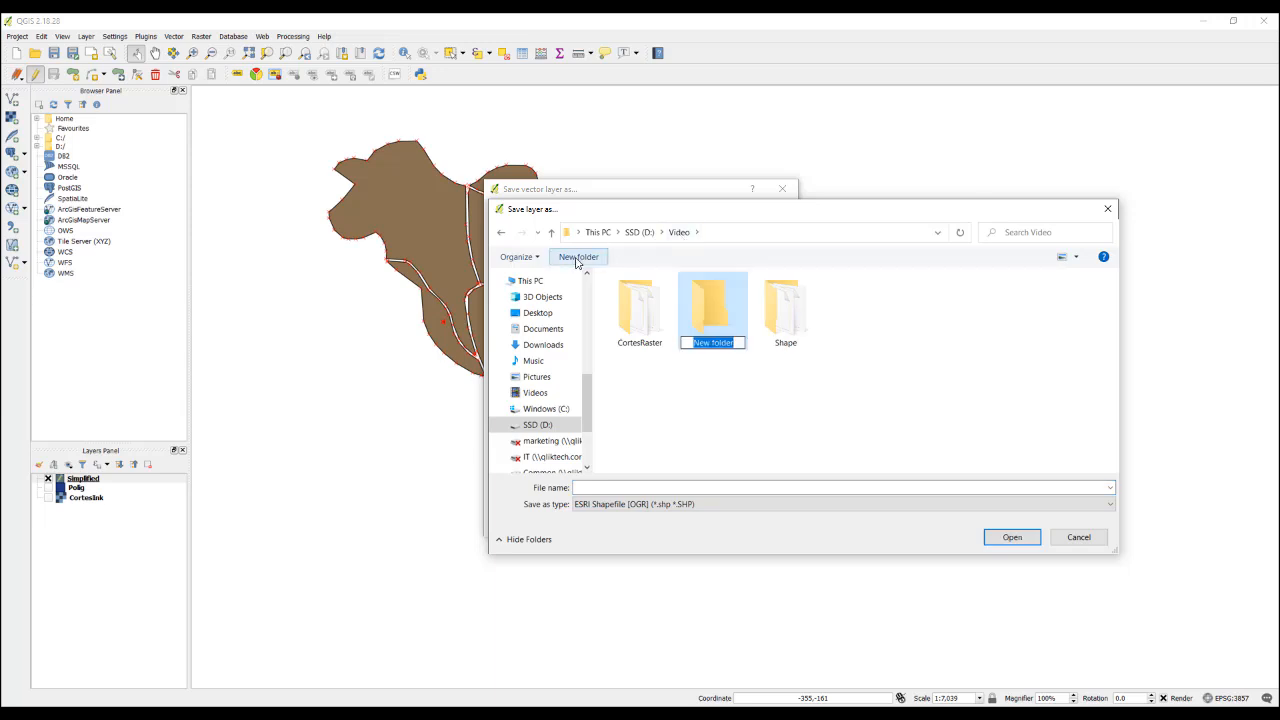
{"action": "type", "text": "Shape2"}
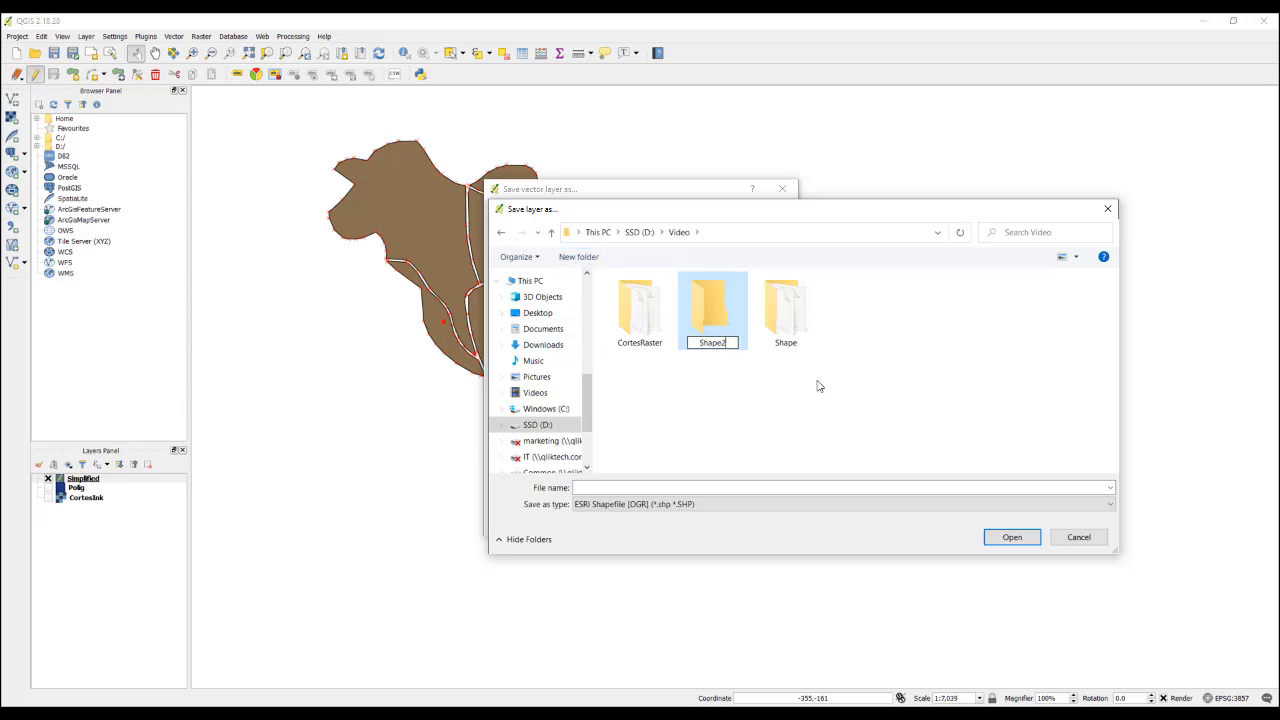
{"action": "left_click", "coordinate": [751, 374]}
{"action": "double_click", "coordinate": [794, 320]}
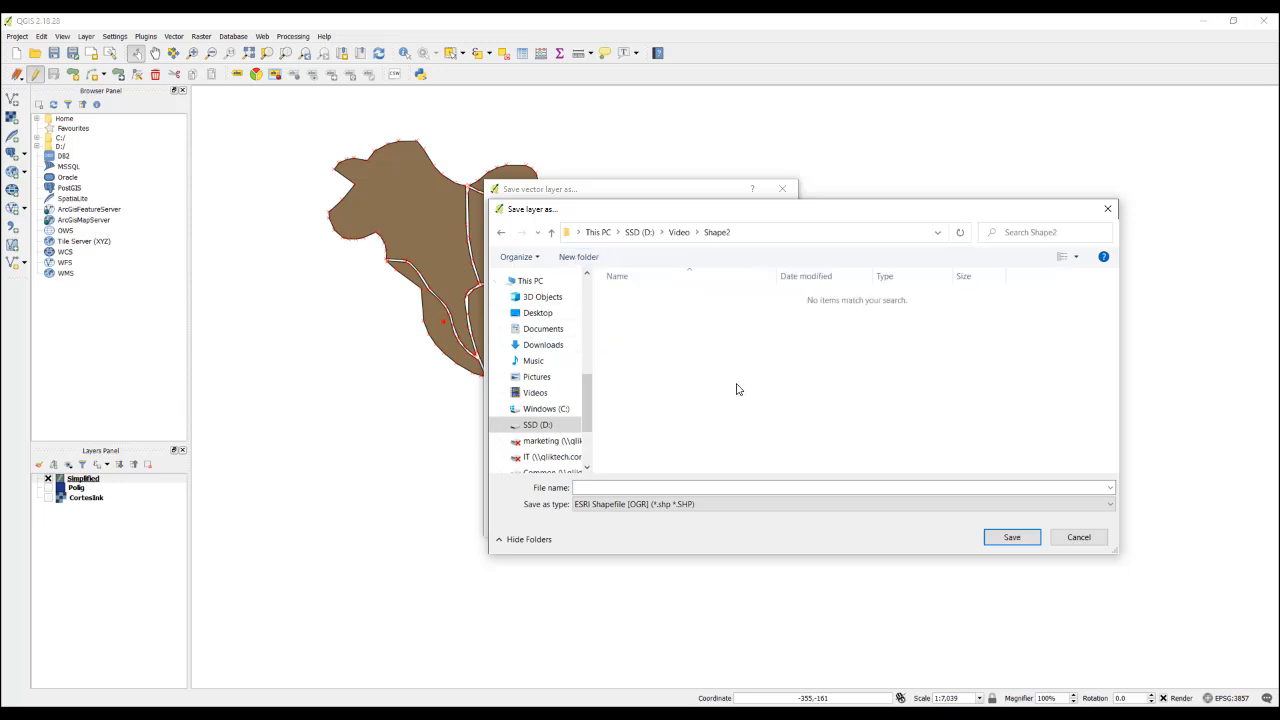
Step: Export the layer as CortesShp in the Shape2 folder with the default options and hide the Simplified layer
{"action": "left_click", "coordinate": [643, 490]}
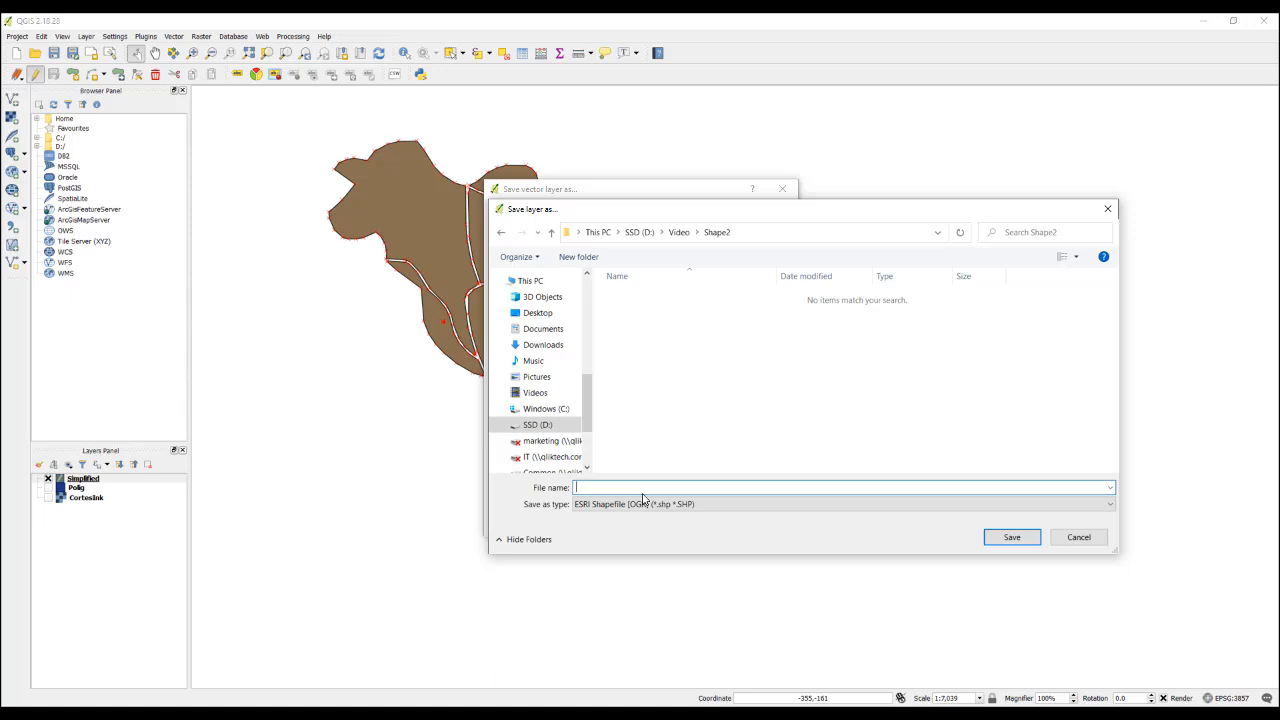
{"action": "type", "text": "CortesShp"}
{"action": "left_click", "coordinate": [996, 531]}
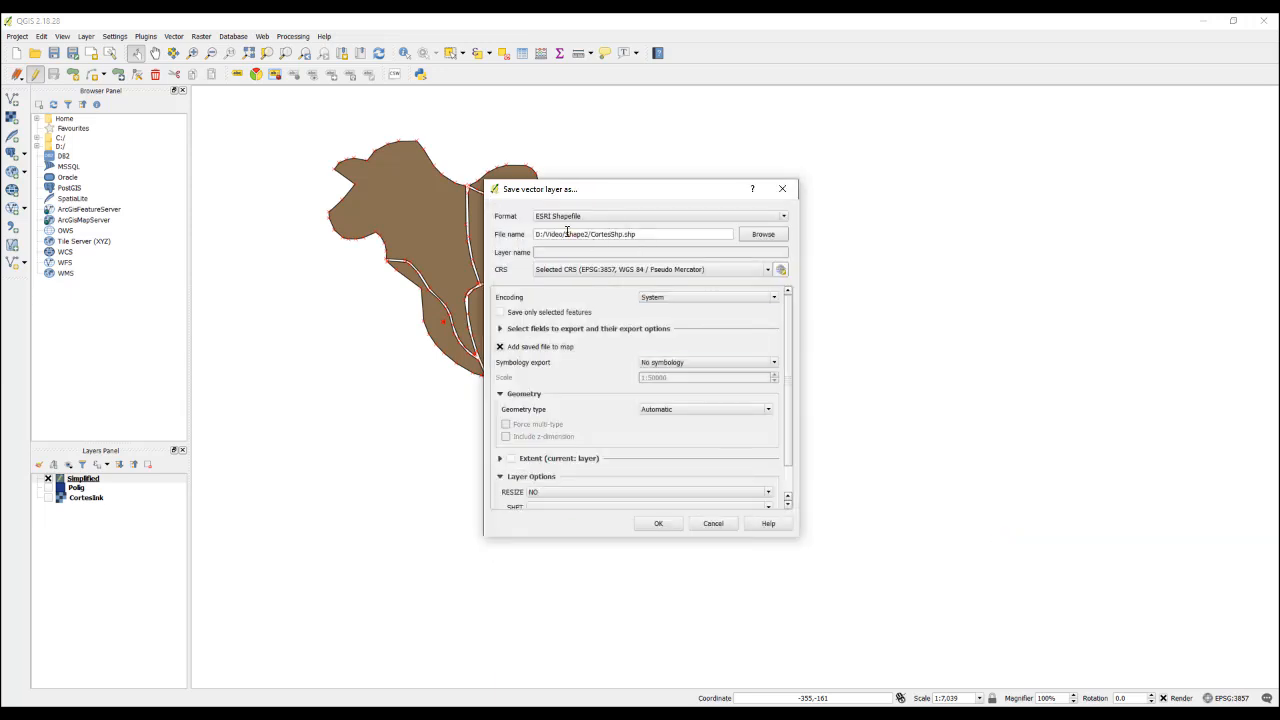
{"action": "left_click", "coordinate": [662, 525]}
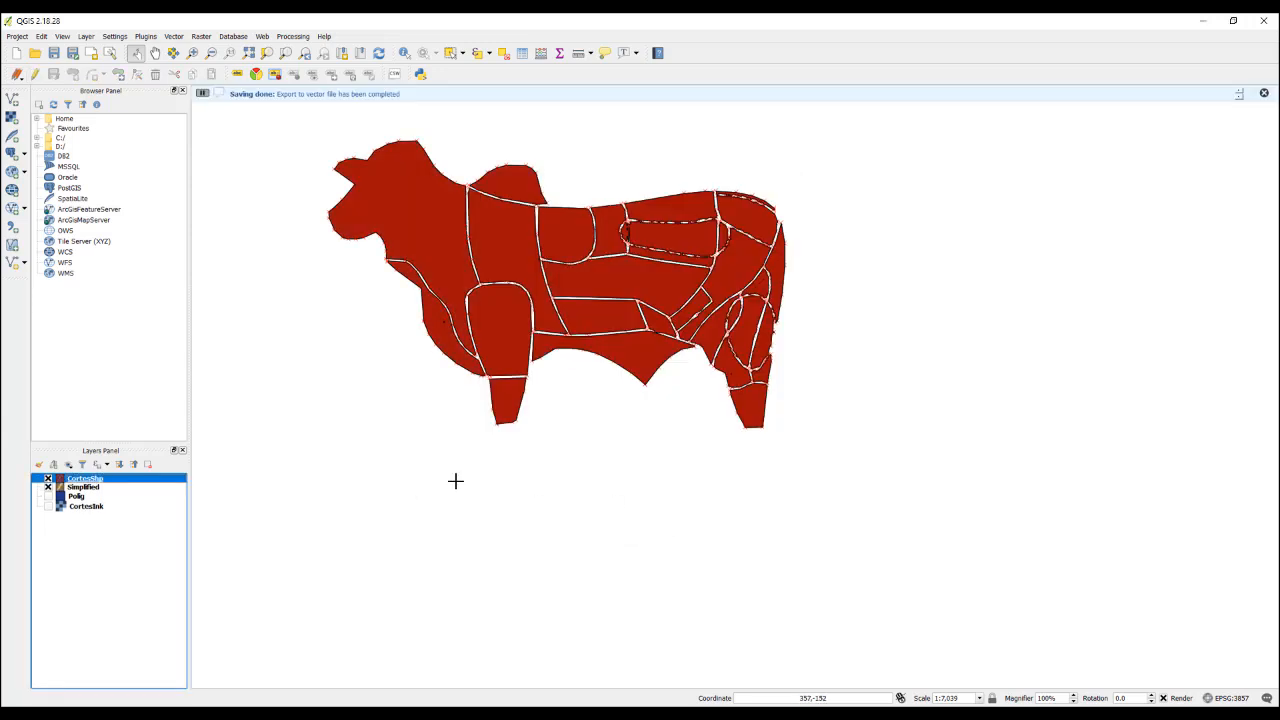
{"action": "left_click", "coordinate": [47, 487]}
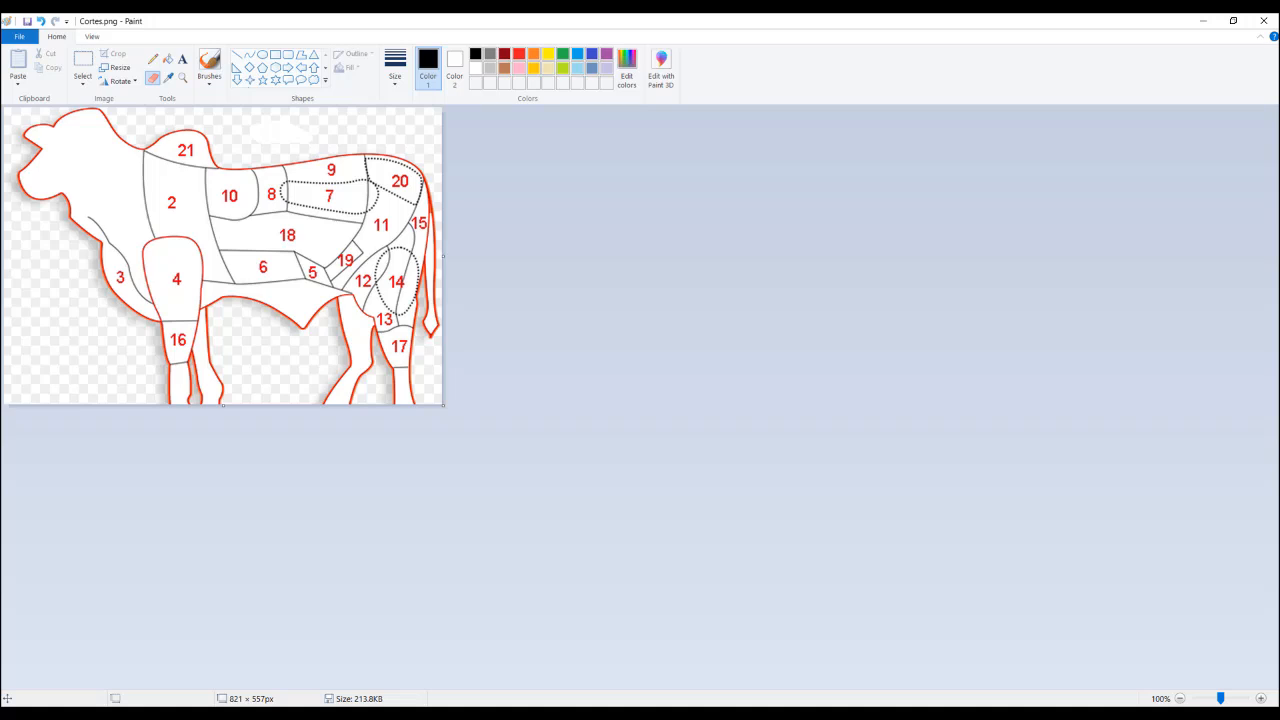
Step: Switch to File Explorer and open the Shape2 folder in D:\Video
{"action": "key", "text": "alt+Tab"}
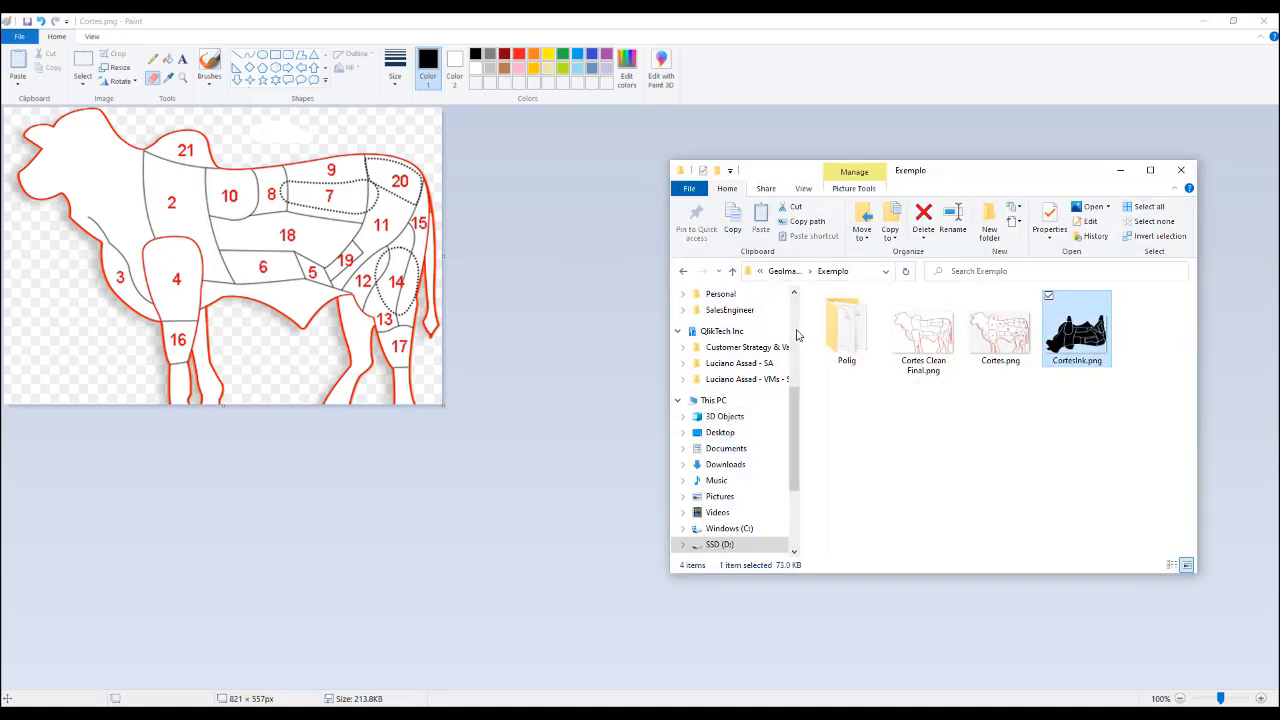
{"action": "left_click", "coordinate": [785, 271]}
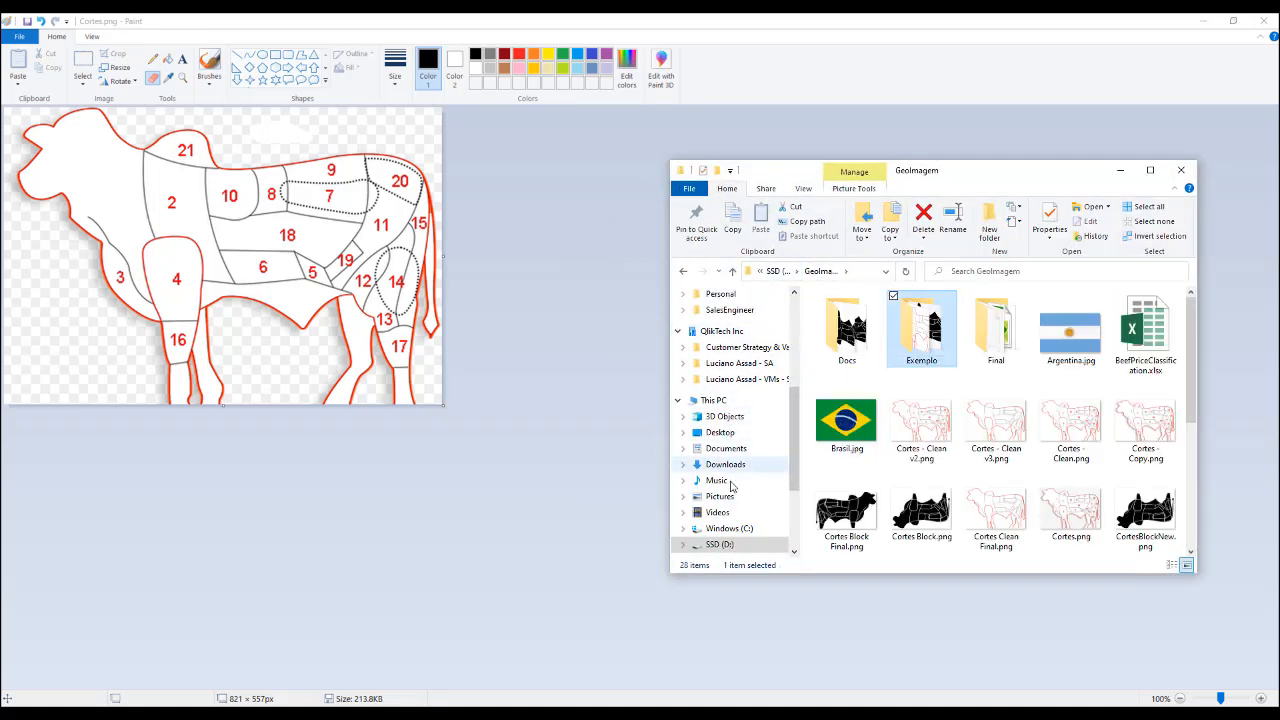
{"action": "left_click", "coordinate": [716, 544]}
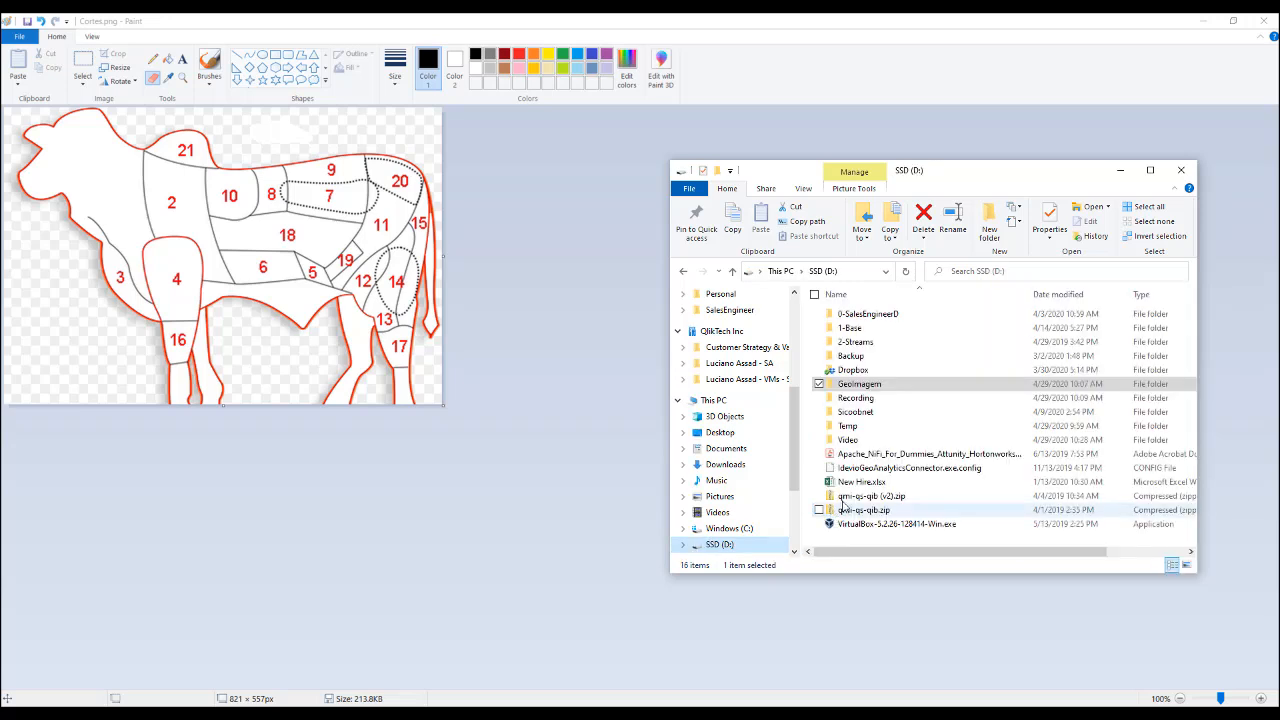
{"action": "double_click", "coordinate": [847, 439]}
{"action": "double_click", "coordinate": [999, 347]}
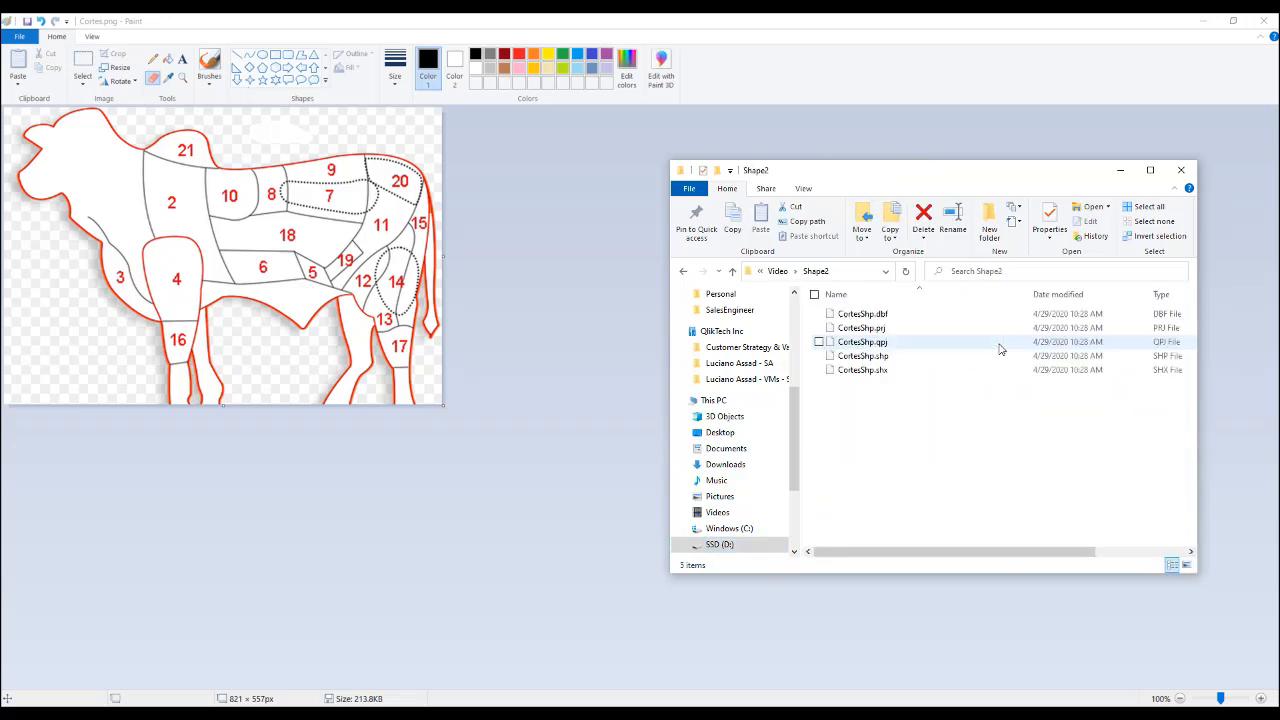
Step: Compress all the CortesShp files in Shape2 into one zipped folder, and minimize the Explorer and Cortes.png windows
{"action": "left_click", "coordinate": [876, 316]}
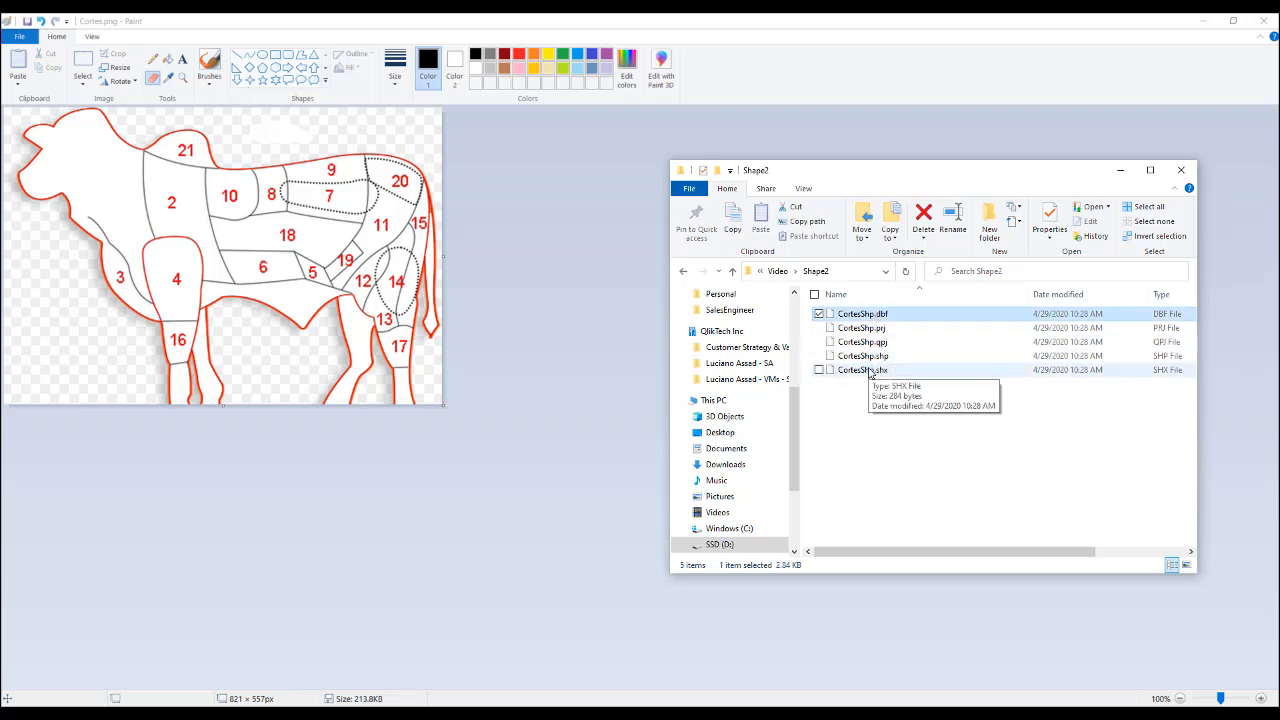
{"action": "left_click", "coordinate": [870, 373], "text": "shift"}
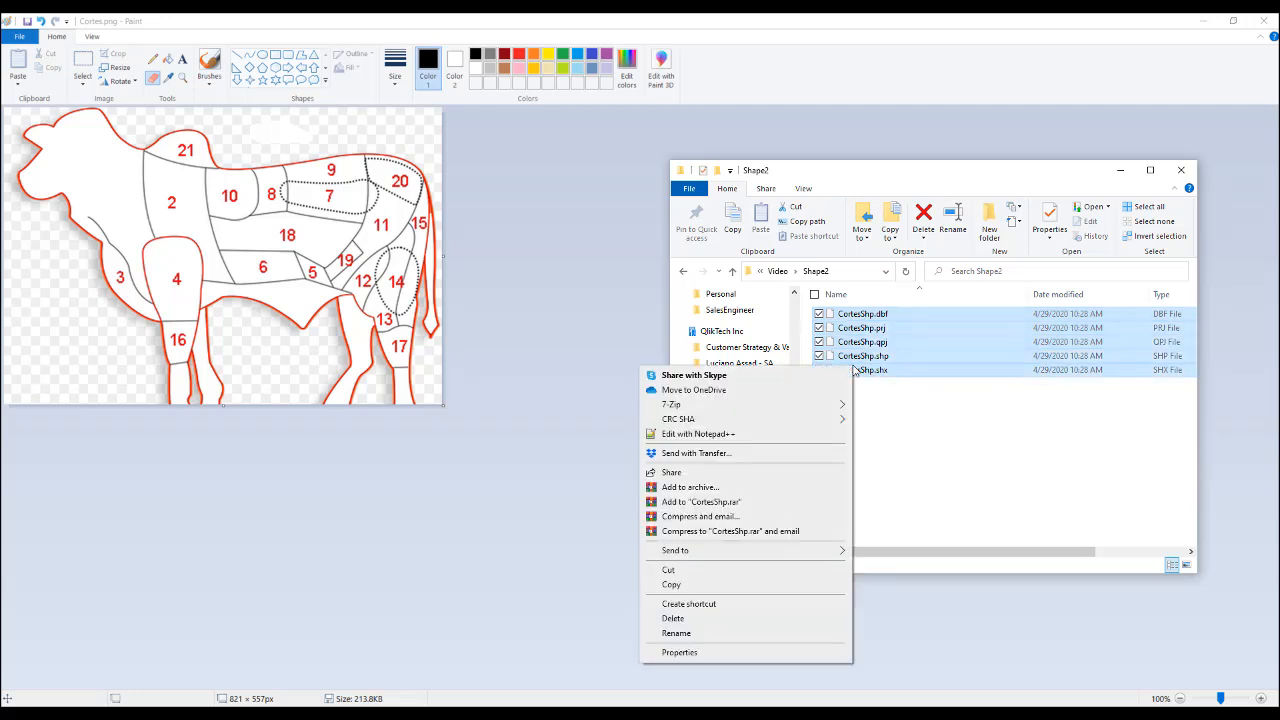
{"action": "right_click", "coordinate": [852, 368]}
{"action": "mouse_move", "coordinate": [775, 550]}
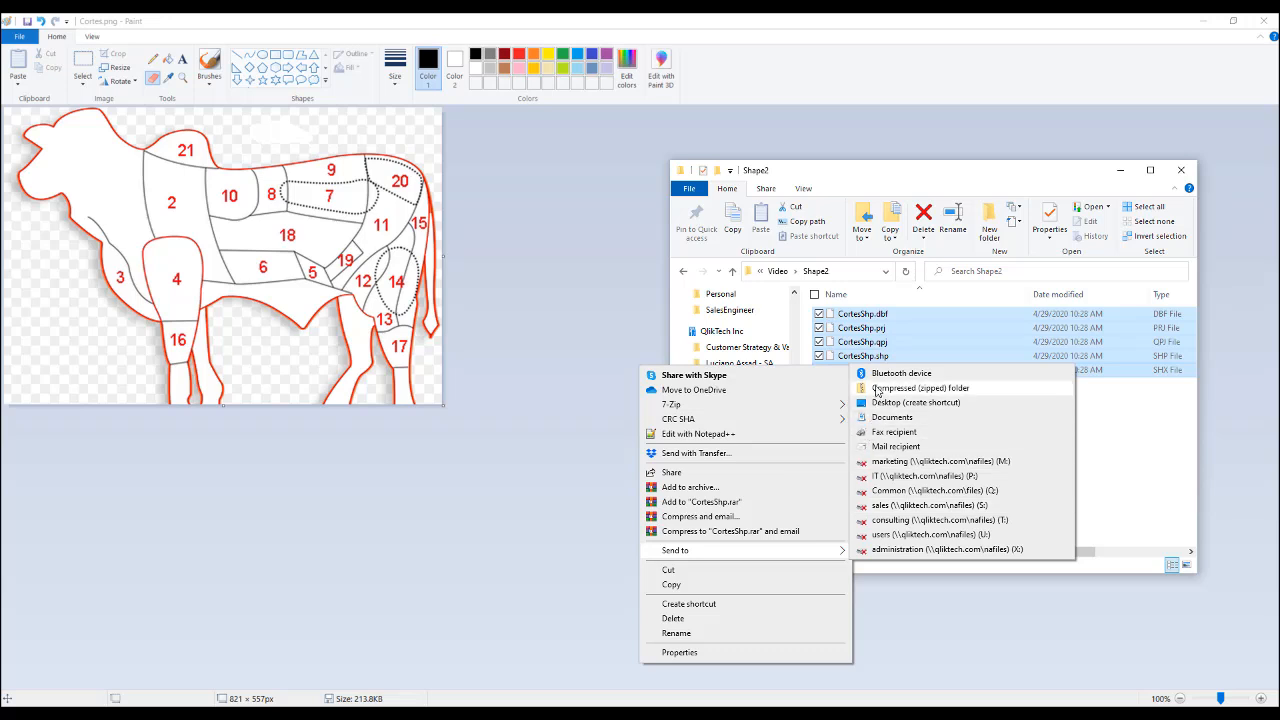
{"action": "left_click", "coordinate": [895, 389]}
{"action": "left_click", "coordinate": [878, 422]}
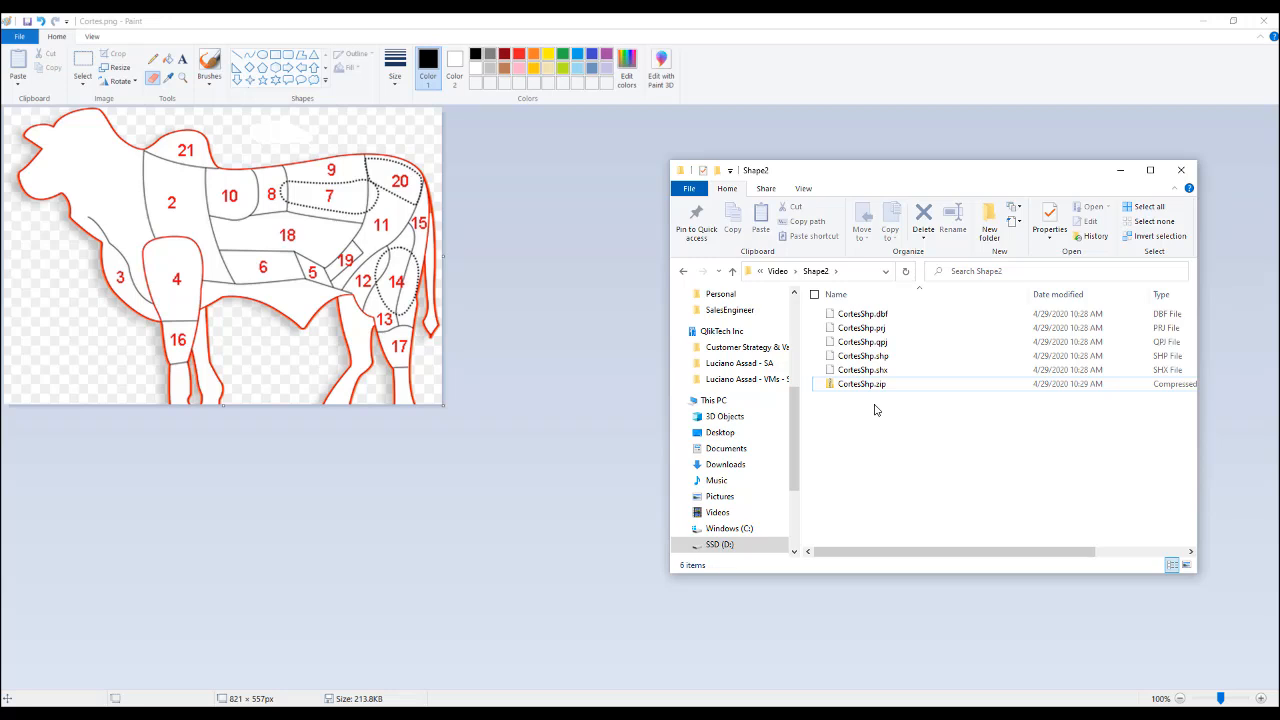
{"action": "left_click", "coordinate": [1120, 170]}
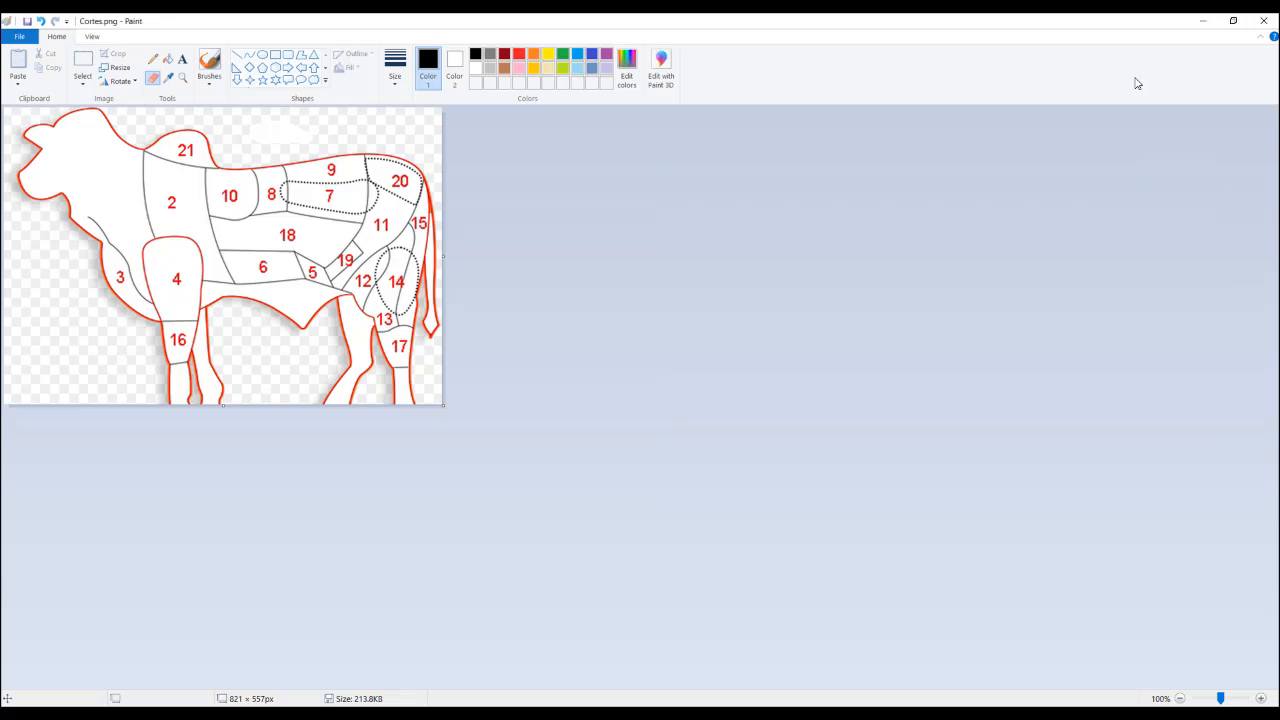
{"action": "left_click", "coordinate": [1206, 26]}
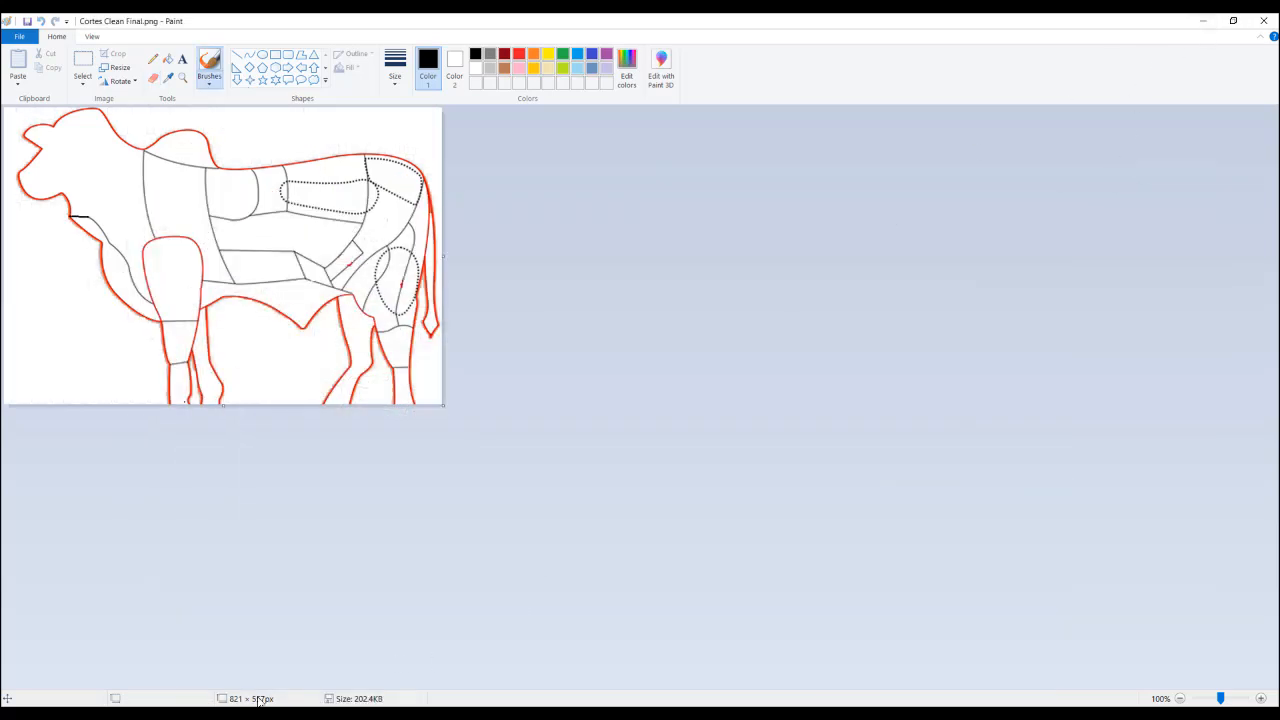
Step: Switch to the Qlik Sense hub in the browser, then create and open a new app named Cortes
{"action": "key", "text": "alt+Tab"}
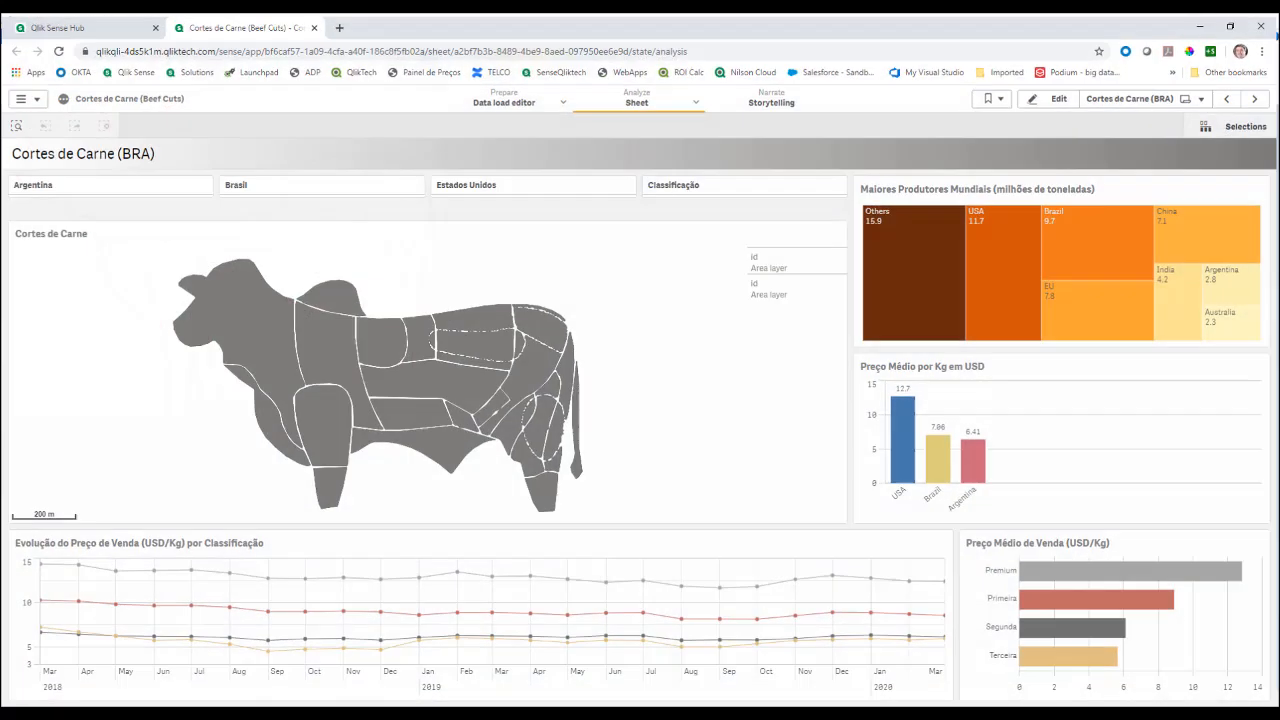
{"action": "left_click", "coordinate": [122, 26]}
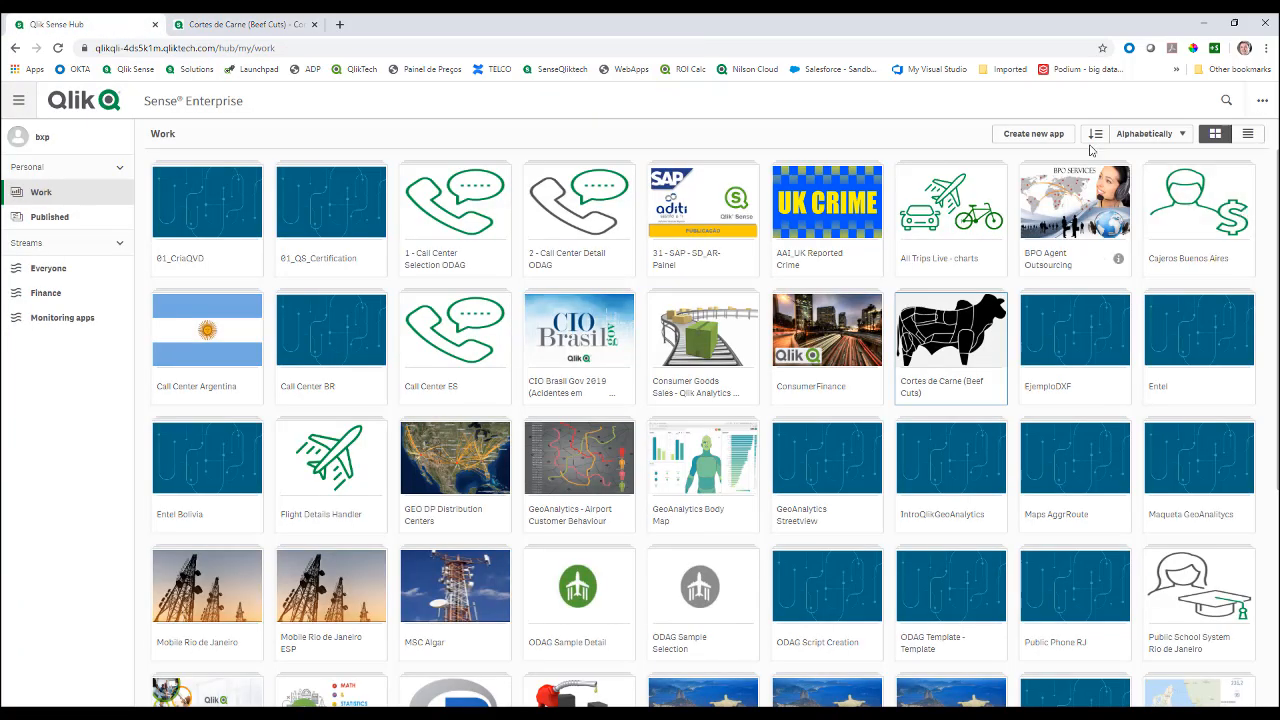
{"action": "left_click", "coordinate": [1024, 137]}
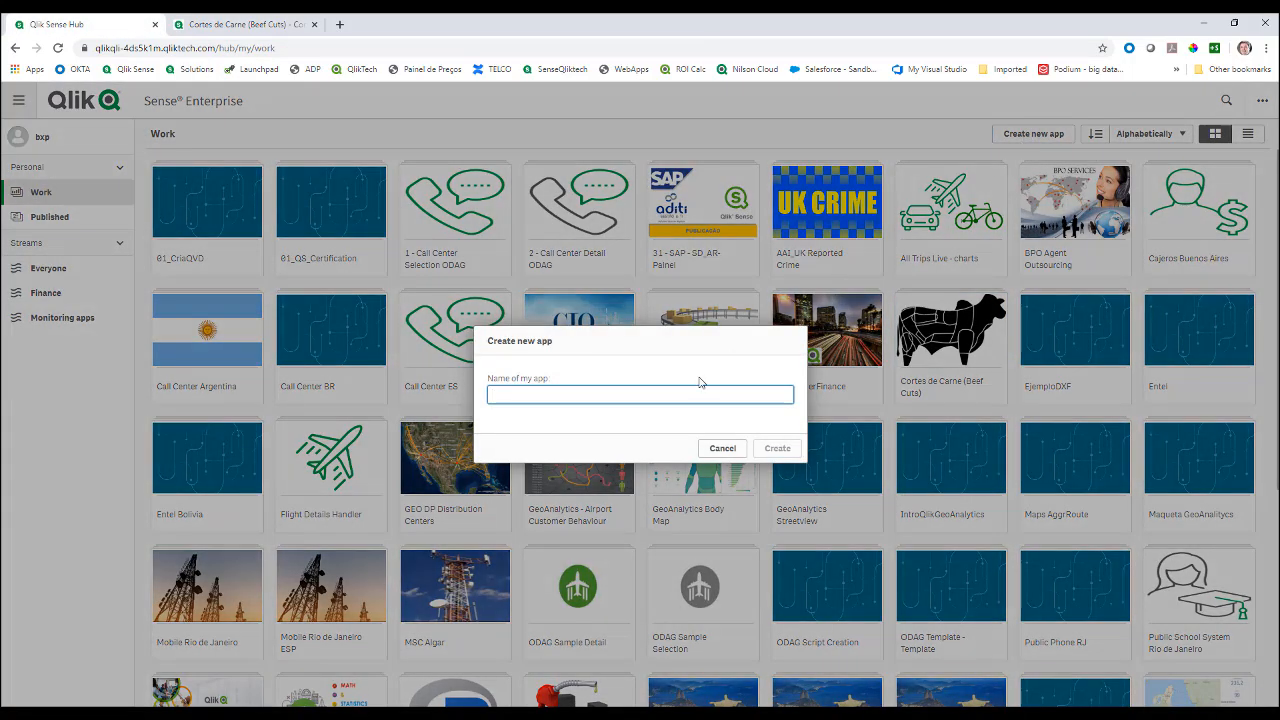
{"action": "type", "text": "Cortes"}
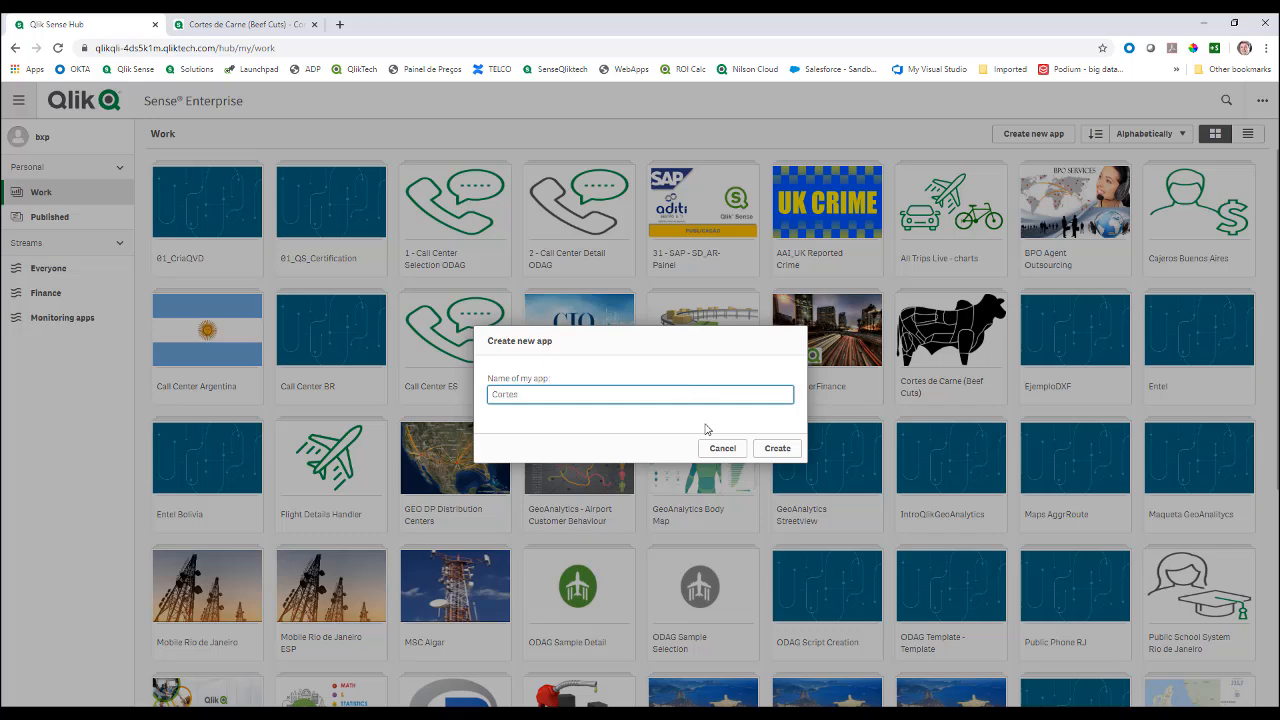
{"action": "left_click", "coordinate": [777, 448]}
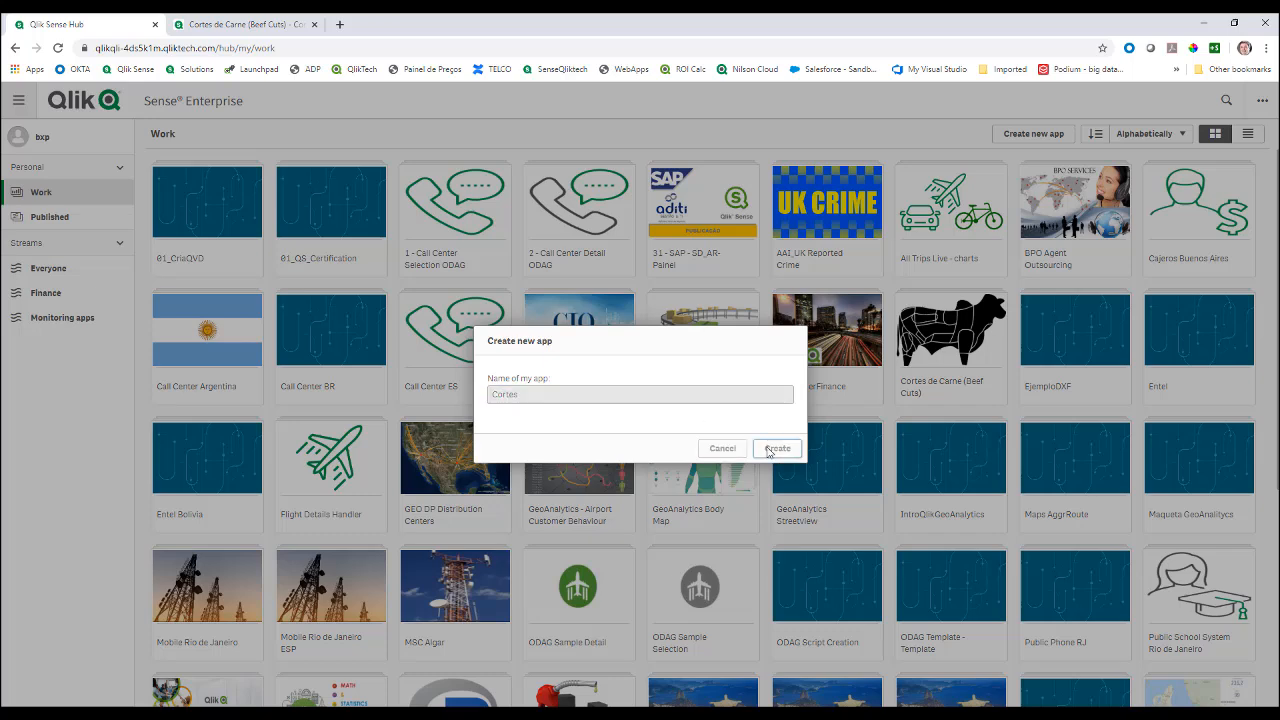
{"action": "left_click", "coordinate": [767, 449]}
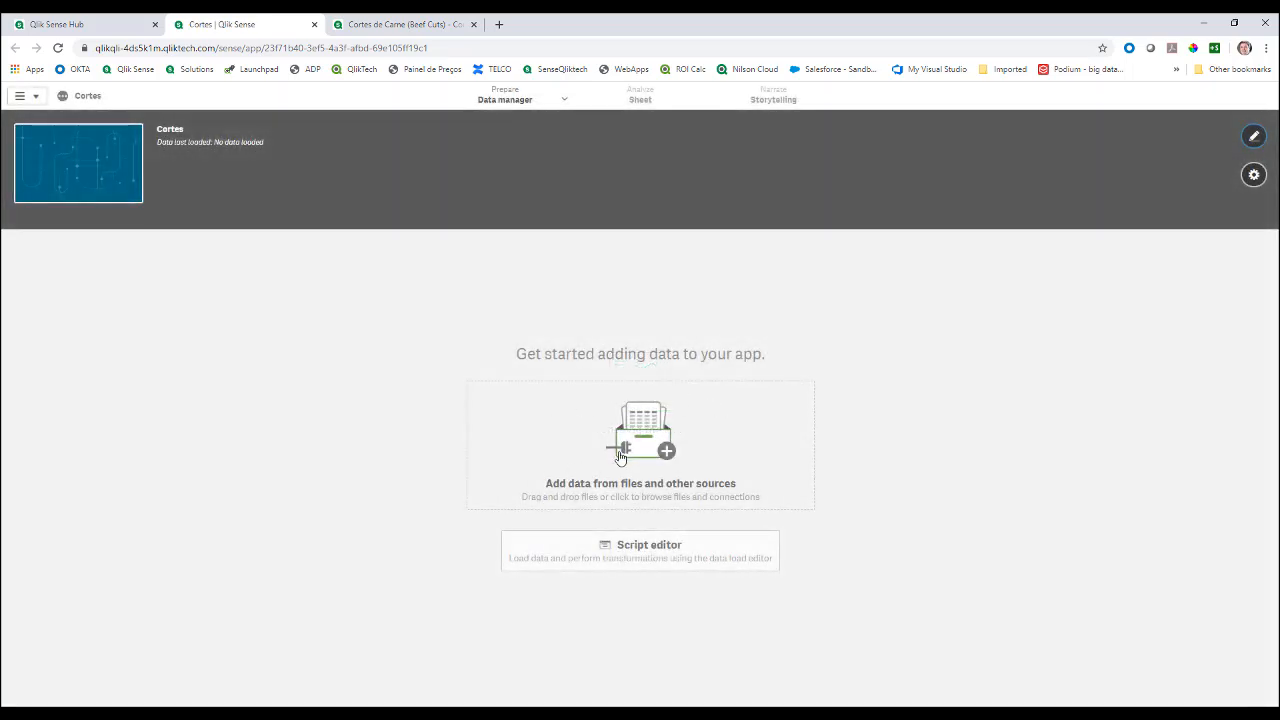
Step: Open the app's script editor and add a script section named Shape
{"action": "left_click", "coordinate": [629, 550]}
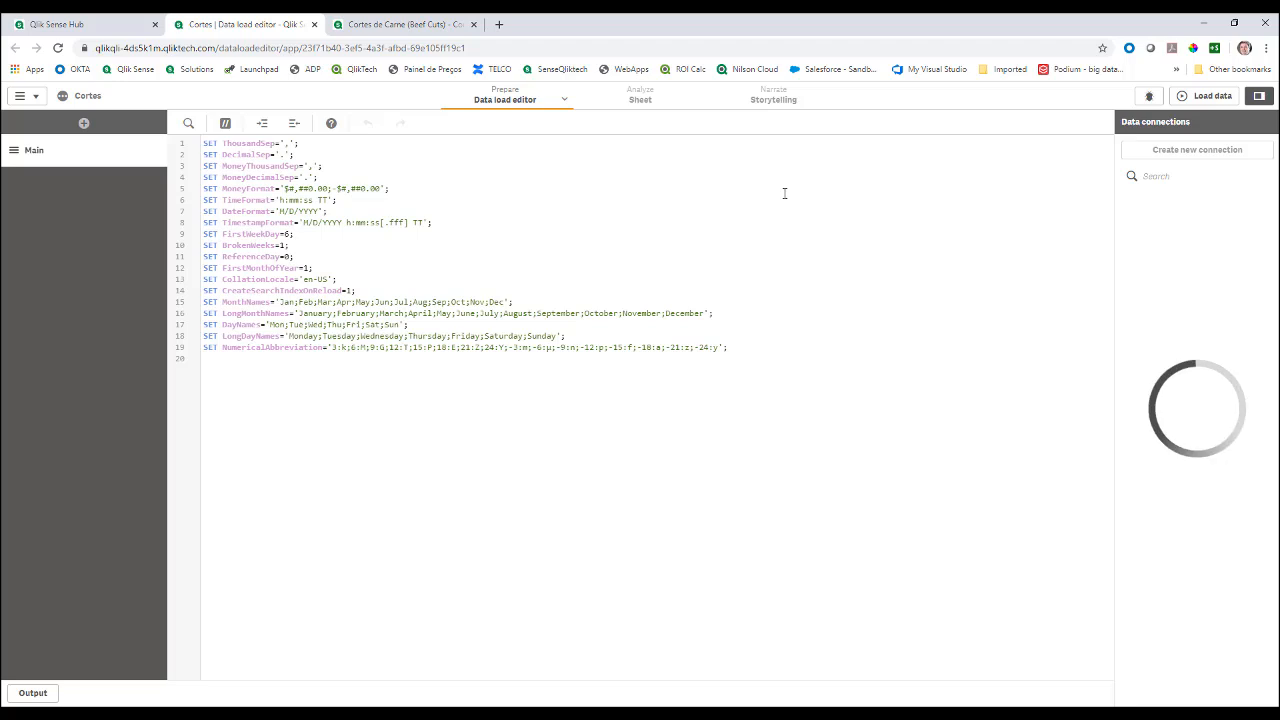
{"action": "left_click", "coordinate": [84, 123]}
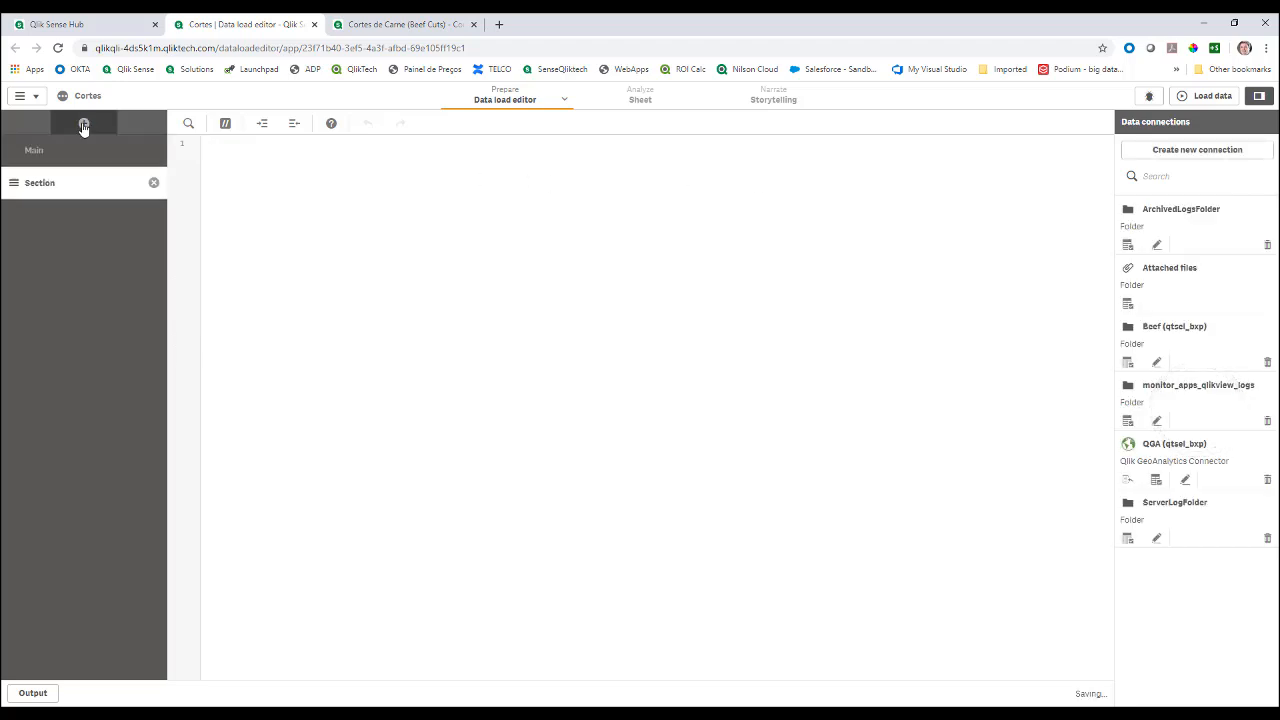
{"action": "double_click", "coordinate": [74, 192]}
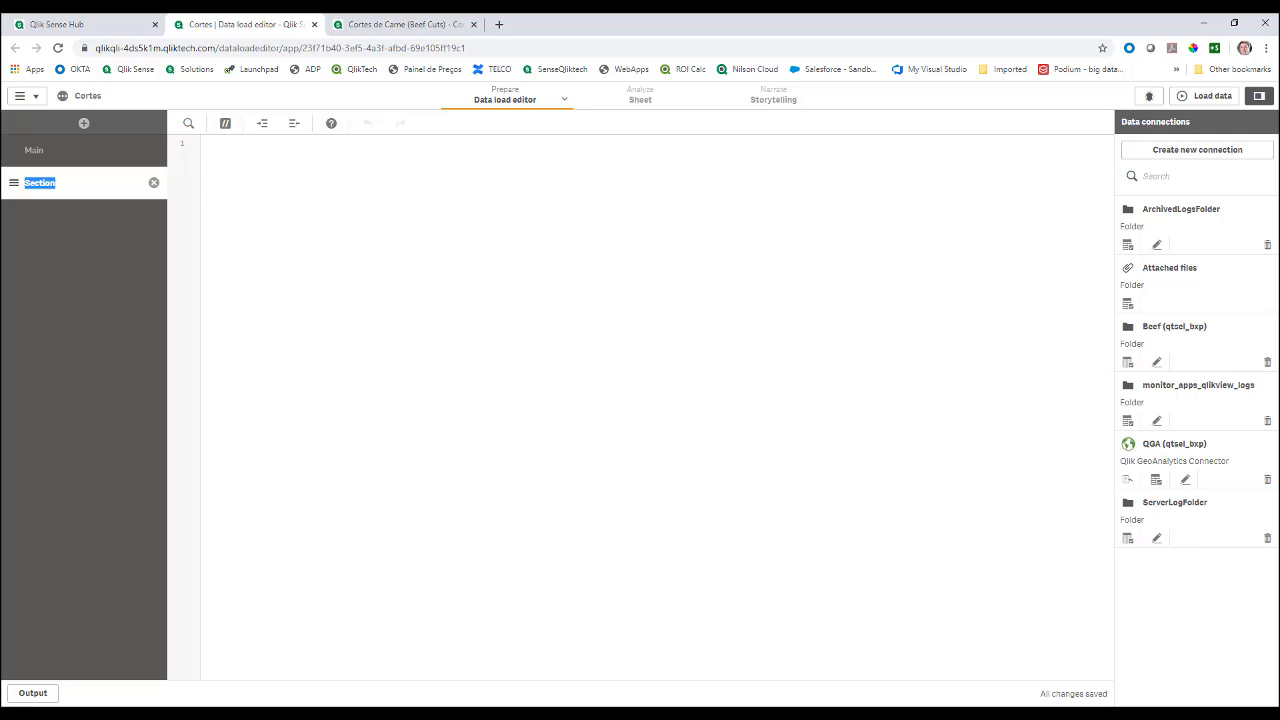
{"action": "type", "text": "Shape"}
{"action": "left_click", "coordinate": [337, 219]}
Step: Start a data selection from the QGA connection with the Load operation, dataset name Beef and type File based geo dataset
{"action": "left_click", "coordinate": [1156, 481]}
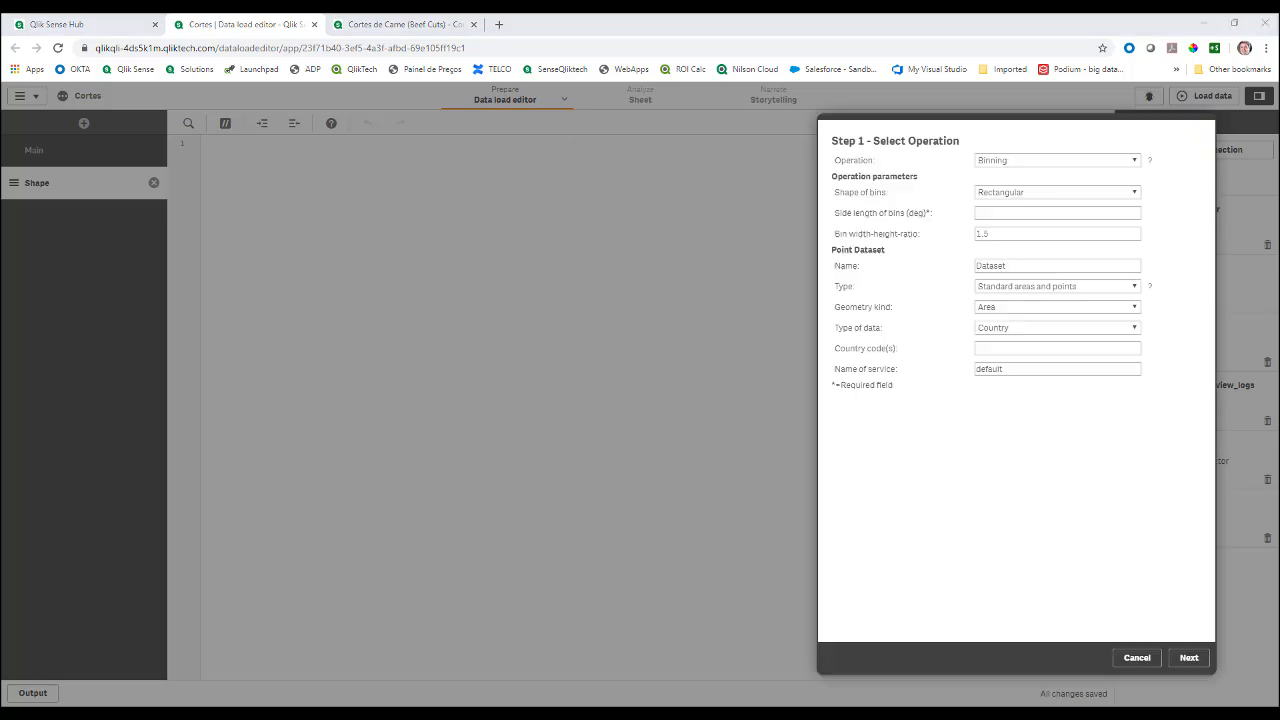
{"action": "left_click", "coordinate": [999, 161]}
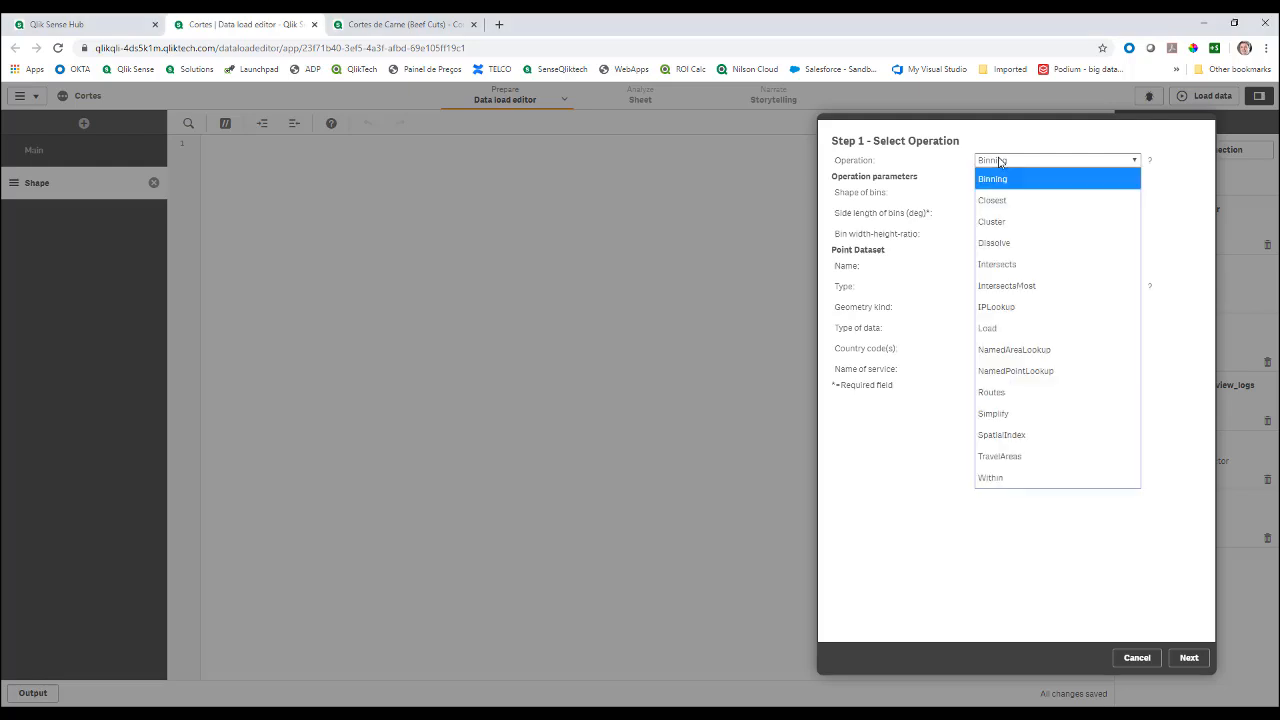
{"action": "left_click", "coordinate": [986, 333]}
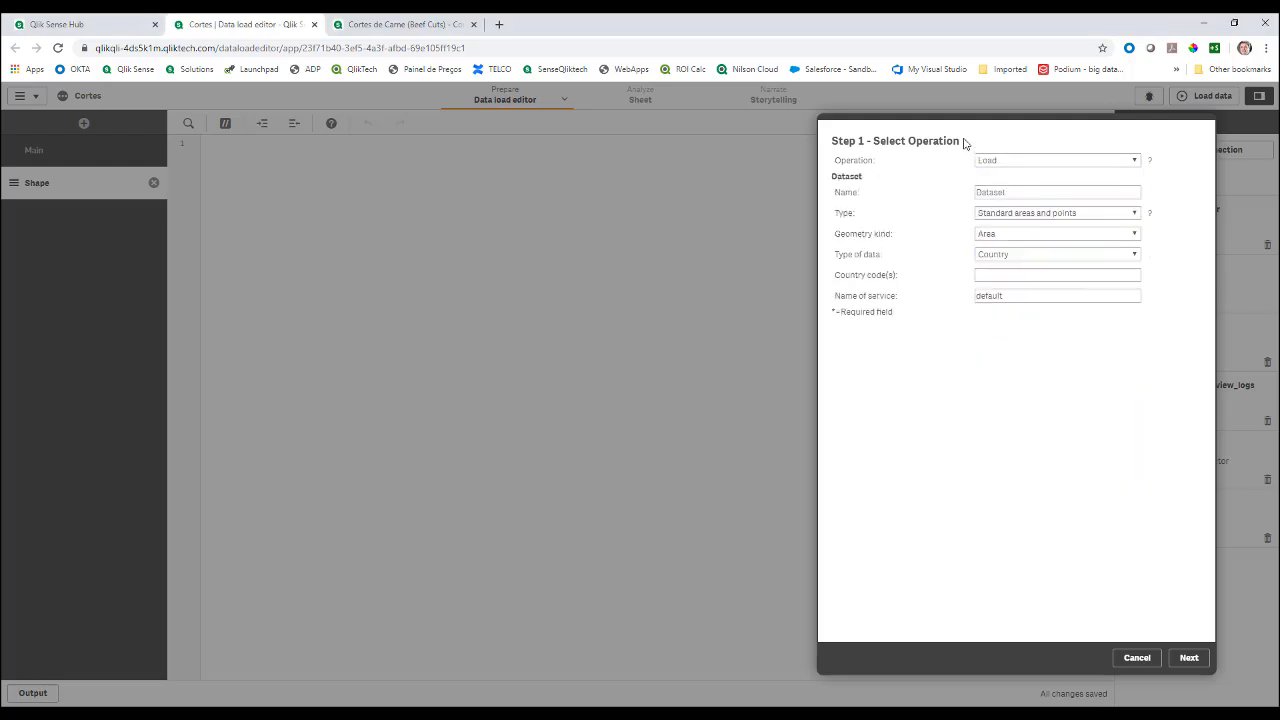
{"action": "left_click_drag", "start_coordinate": [1022, 191], "coordinate": [930, 190]}
{"action": "type", "text": "Beef"}
{"action": "left_click", "coordinate": [992, 218]}
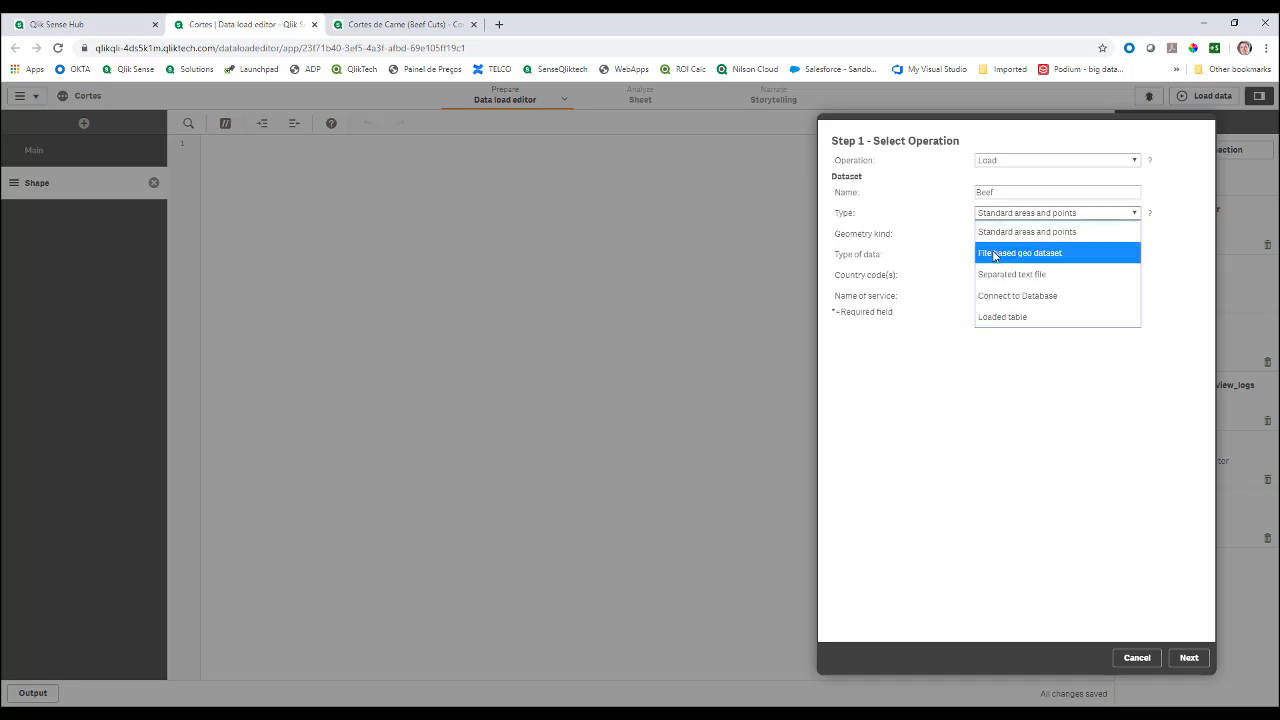
{"action": "left_click", "coordinate": [993, 252]}
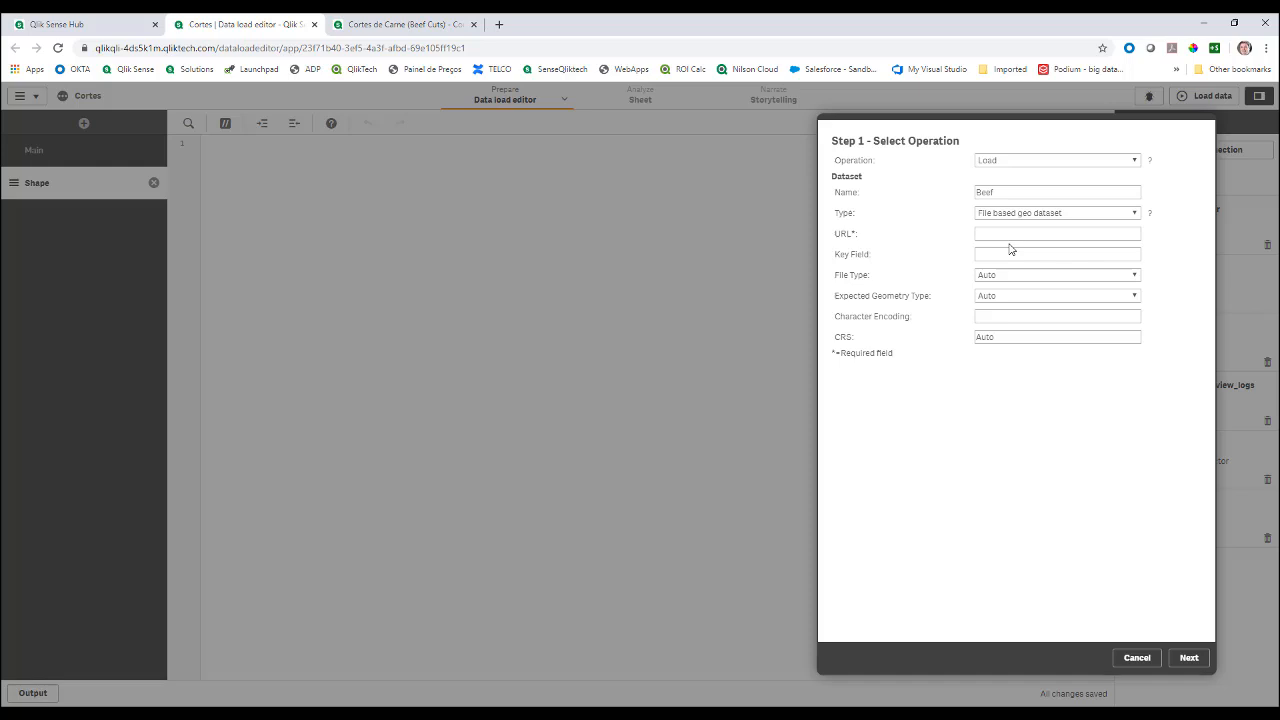
Step: Set the dataset's URL to file:///D:/1-Base/Beef/BeefCut4.zip and its CRS to EPSG:3857, and continue to the field selection
{"action": "type", "text": "file:///D:/1-Base/Beef/BeefCut4.zip"}
{"action": "left_click_drag", "start_coordinate": [1000, 236], "coordinate": [962, 236]}
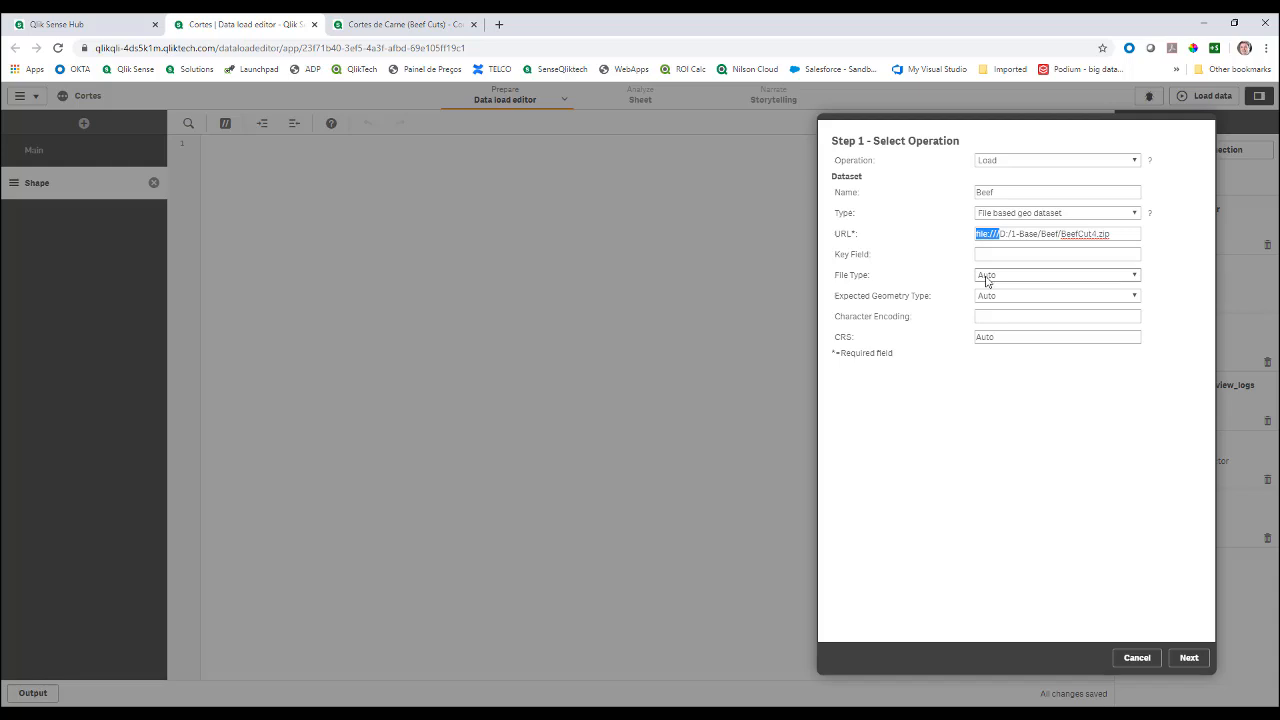
{"action": "double_click", "coordinate": [1006, 337]}
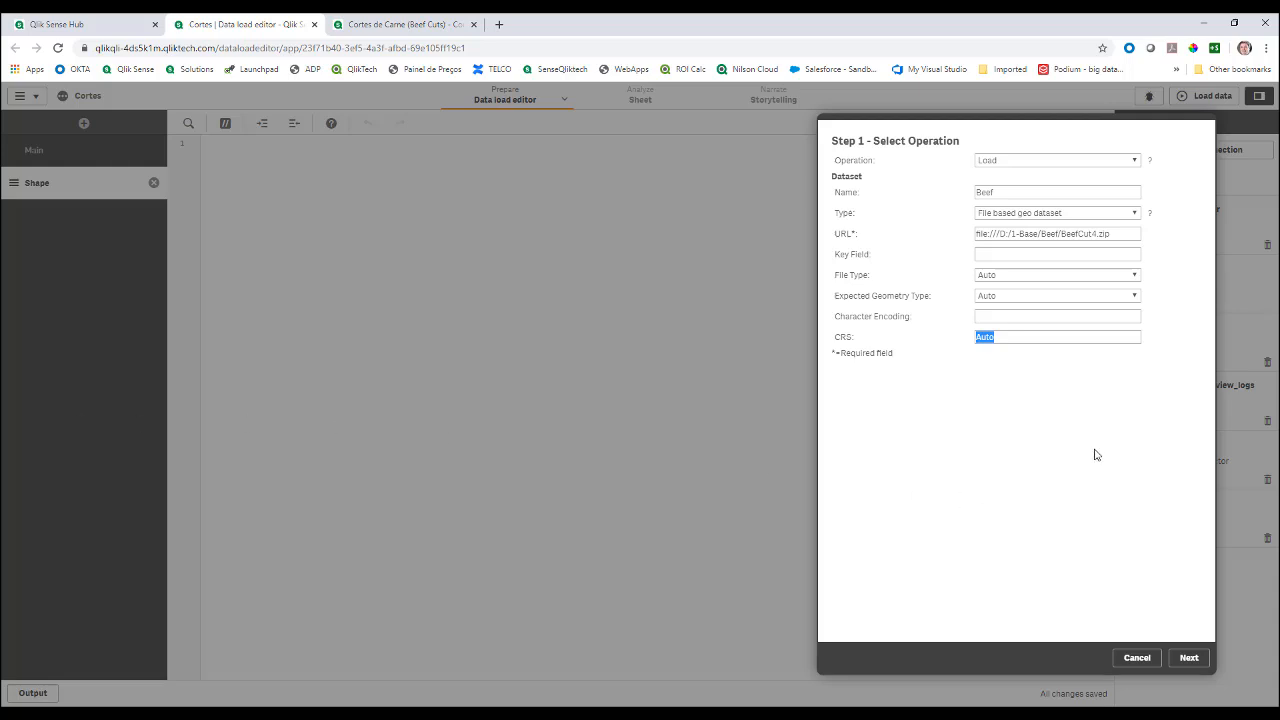
{"action": "type", "text": "E"}
{"action": "left_click", "coordinate": [1191, 658]}
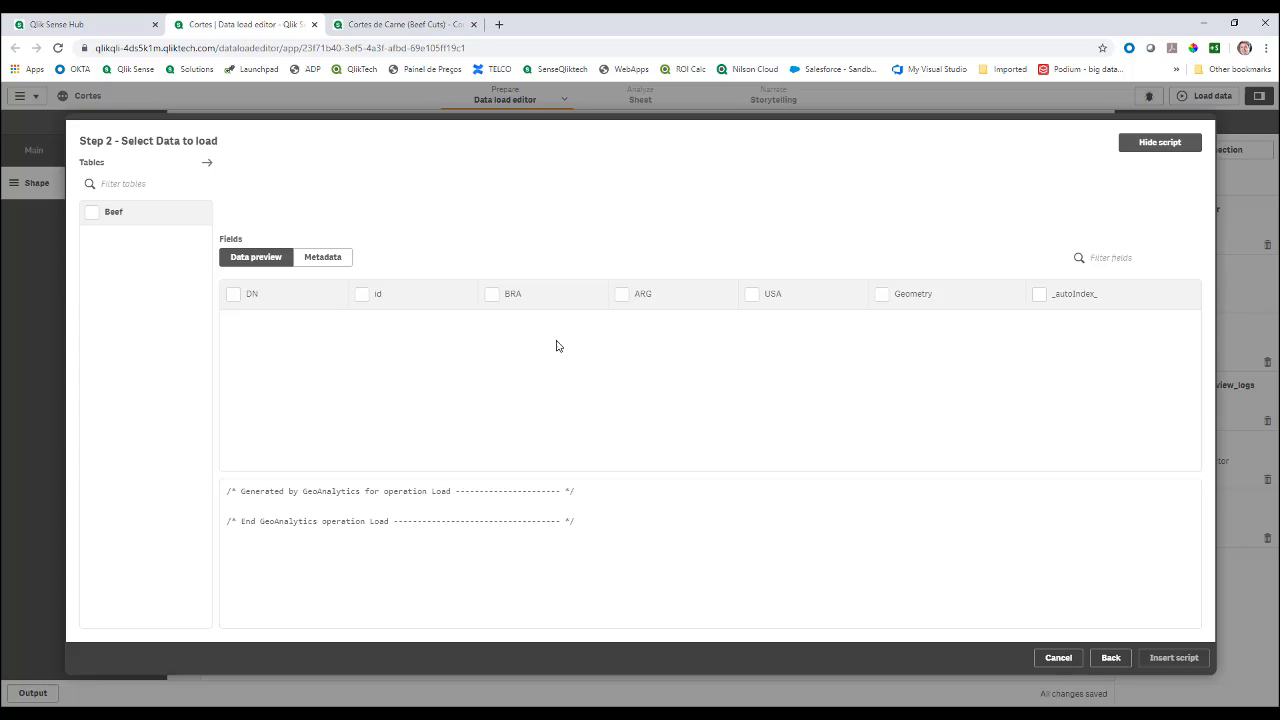
Step: Select the id, BRA, ARG, USA and Geometry fields of the Beef table and insert the generated load script
{"action": "left_click", "coordinate": [361, 295]}
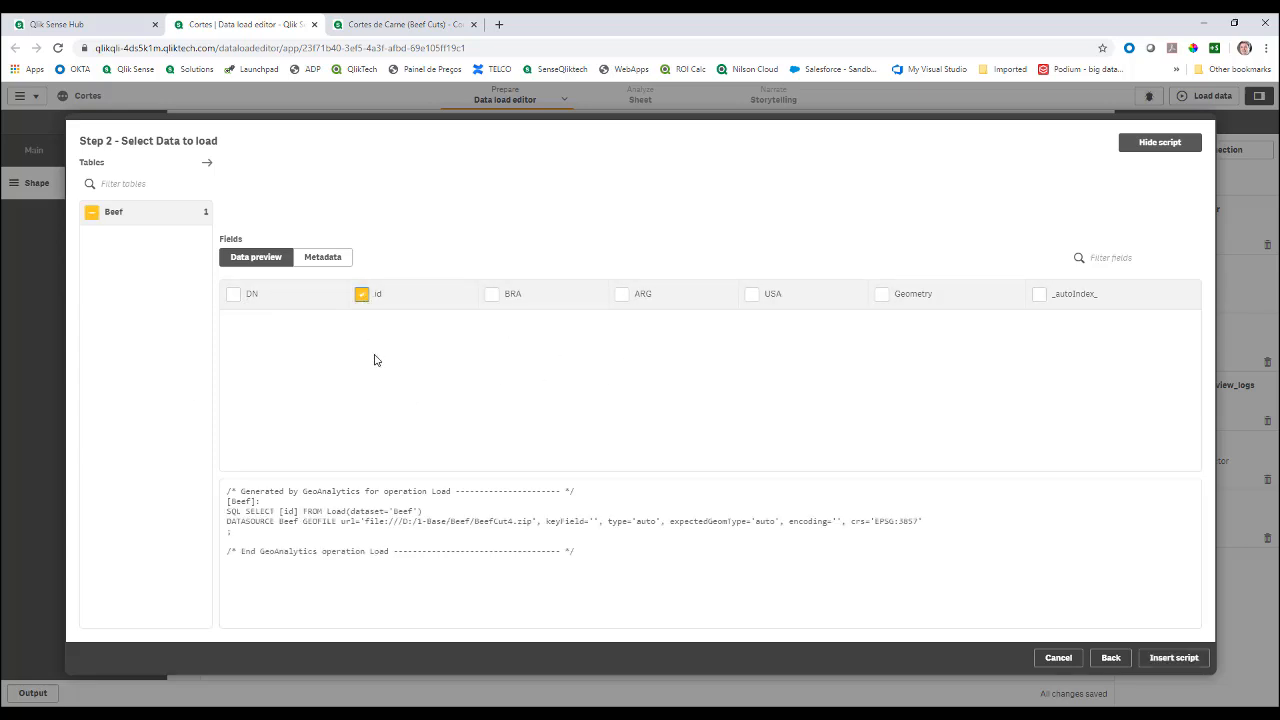
{"action": "left_click", "coordinate": [491, 295]}
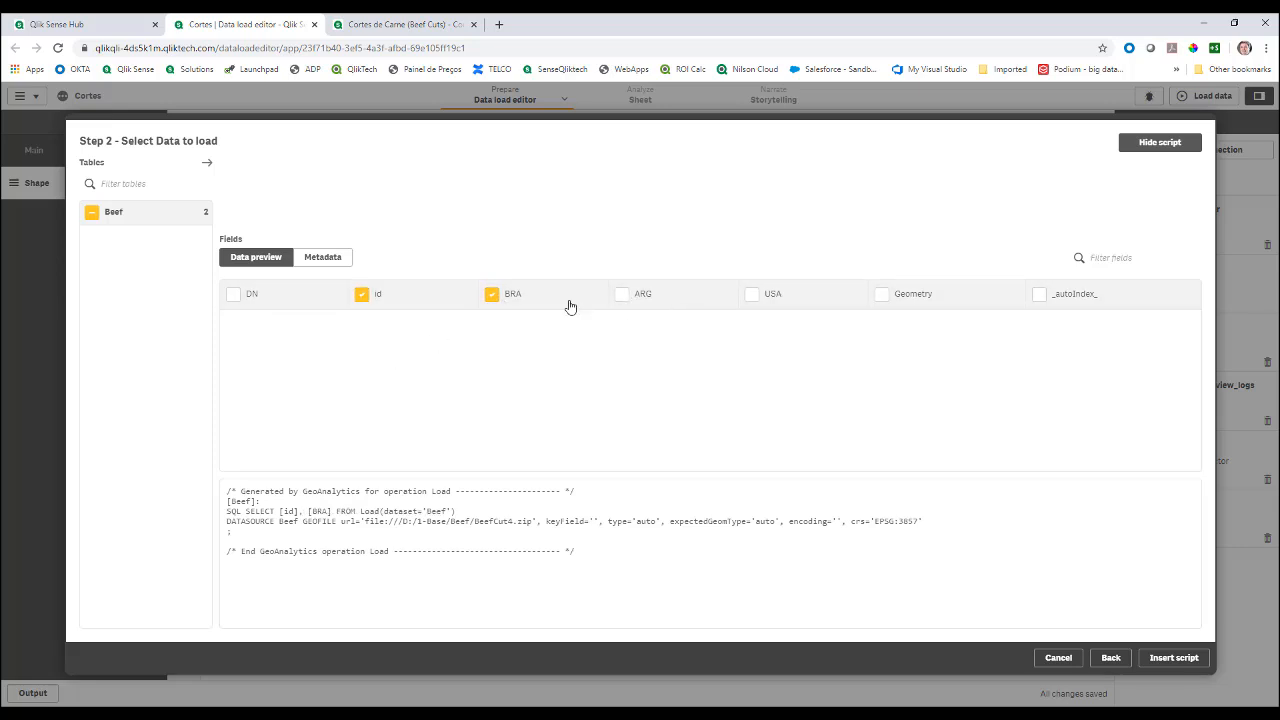
{"action": "left_click", "coordinate": [624, 297]}
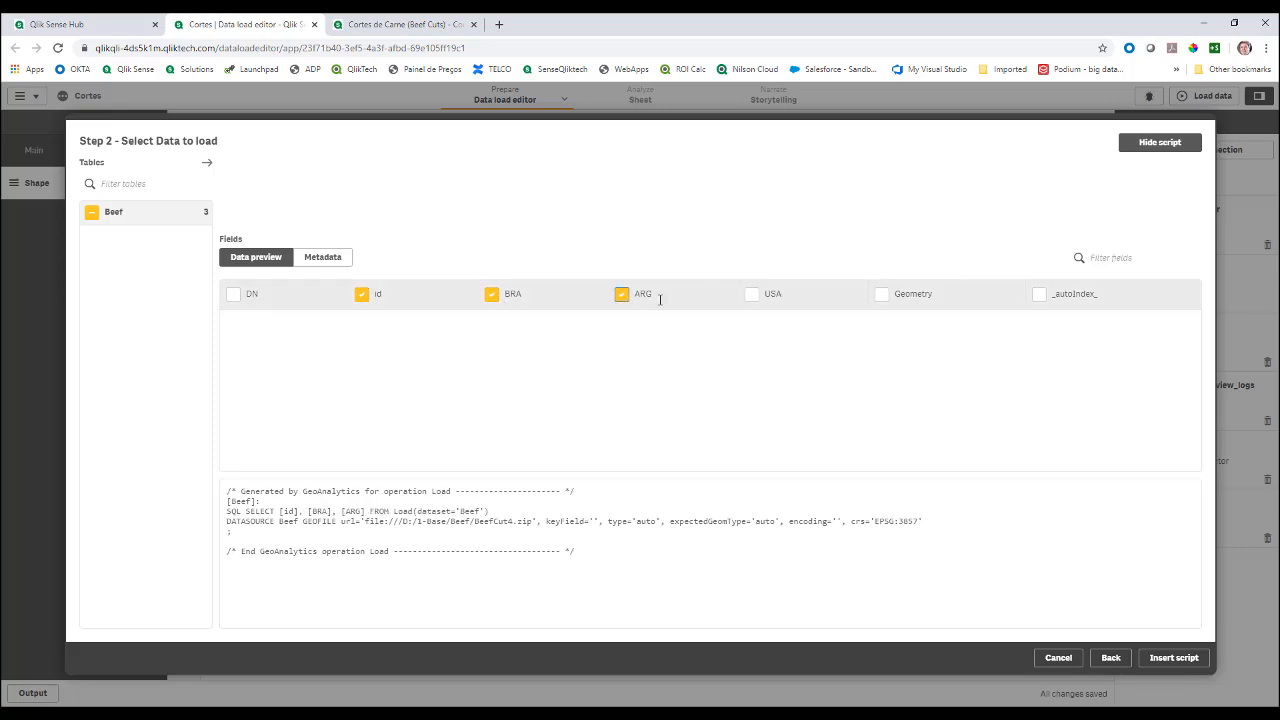
{"action": "left_click", "coordinate": [755, 298]}
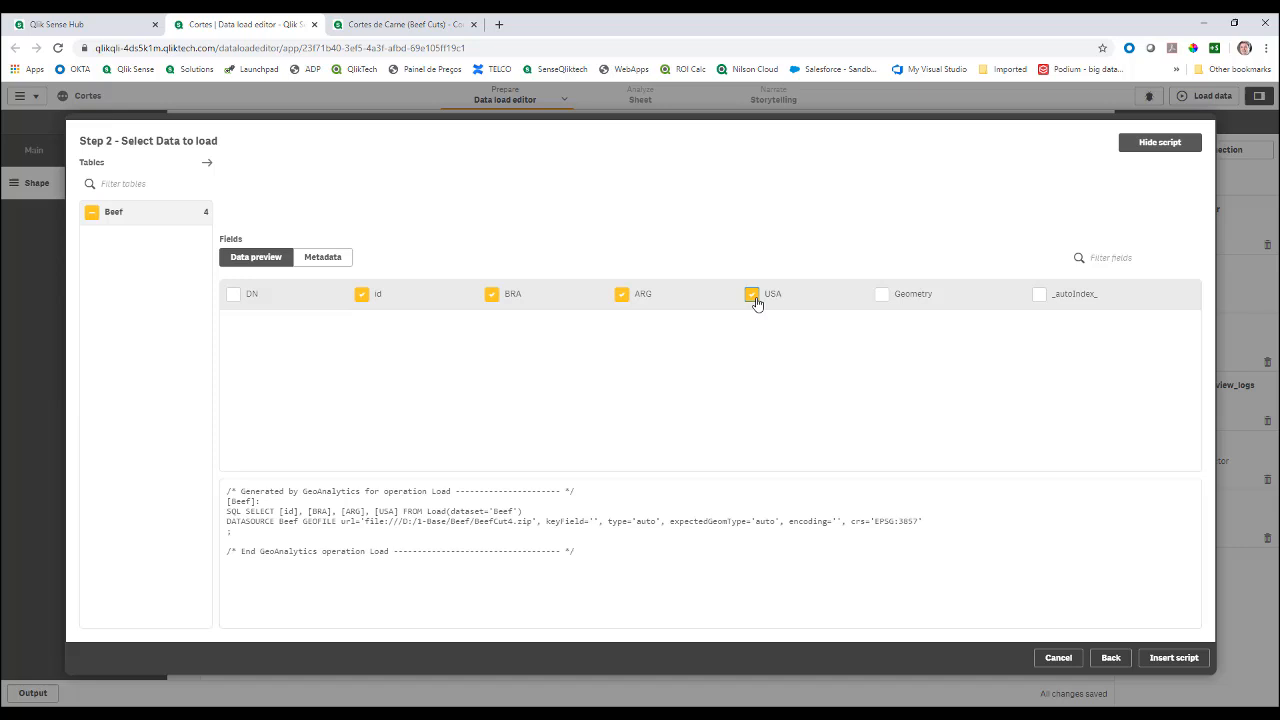
{"action": "left_click", "coordinate": [882, 296]}
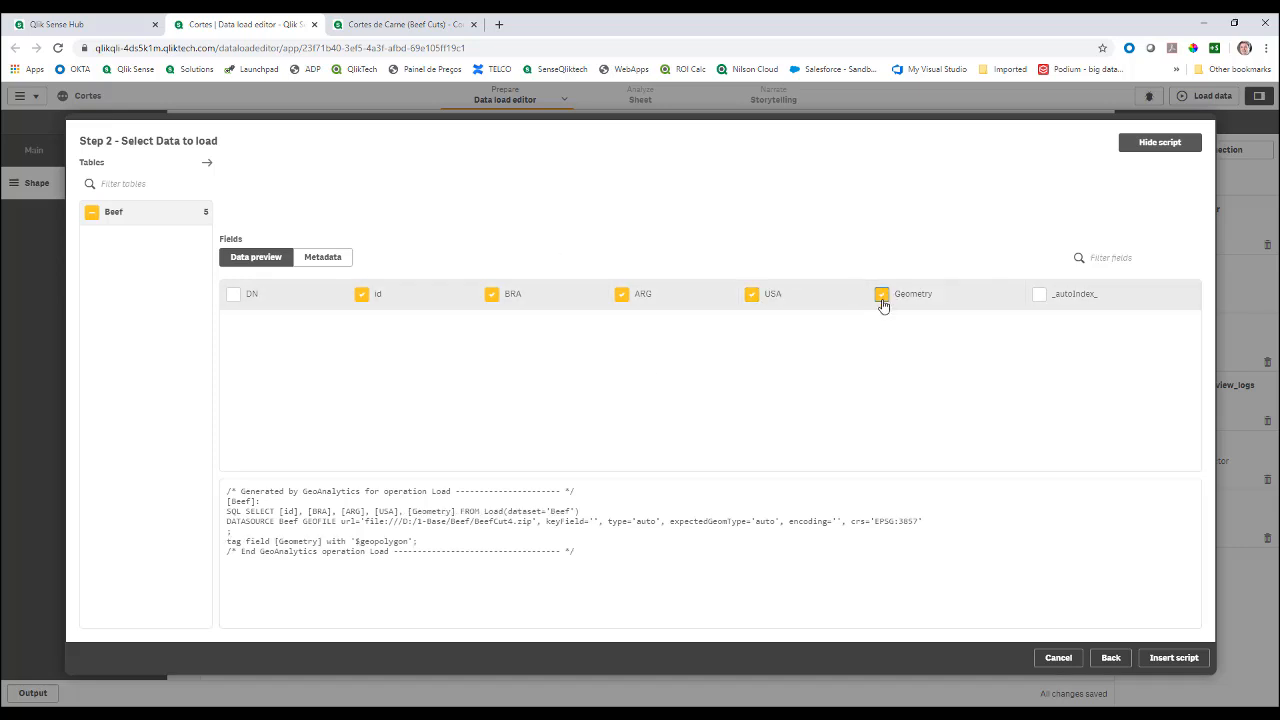
{"action": "left_click", "coordinate": [1172, 660]}
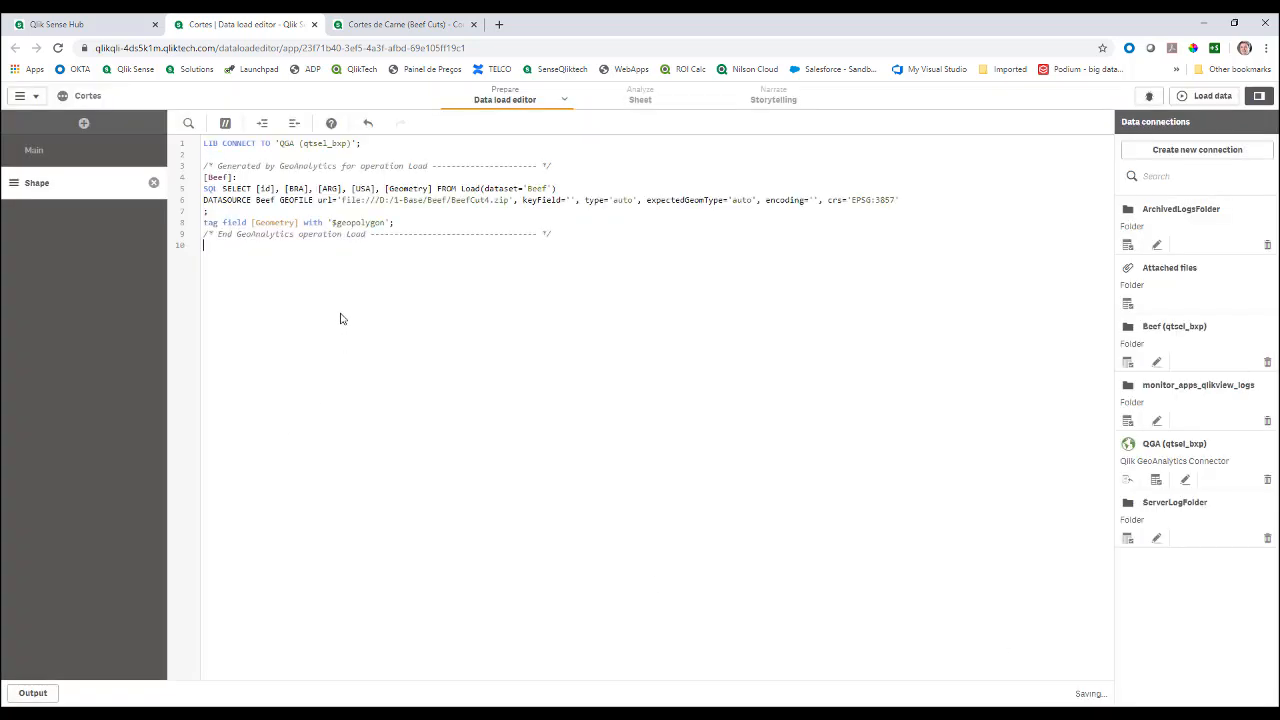
Step: Load the data into the app and open its empty sheet for editing
{"action": "left_click", "coordinate": [1197, 96]}
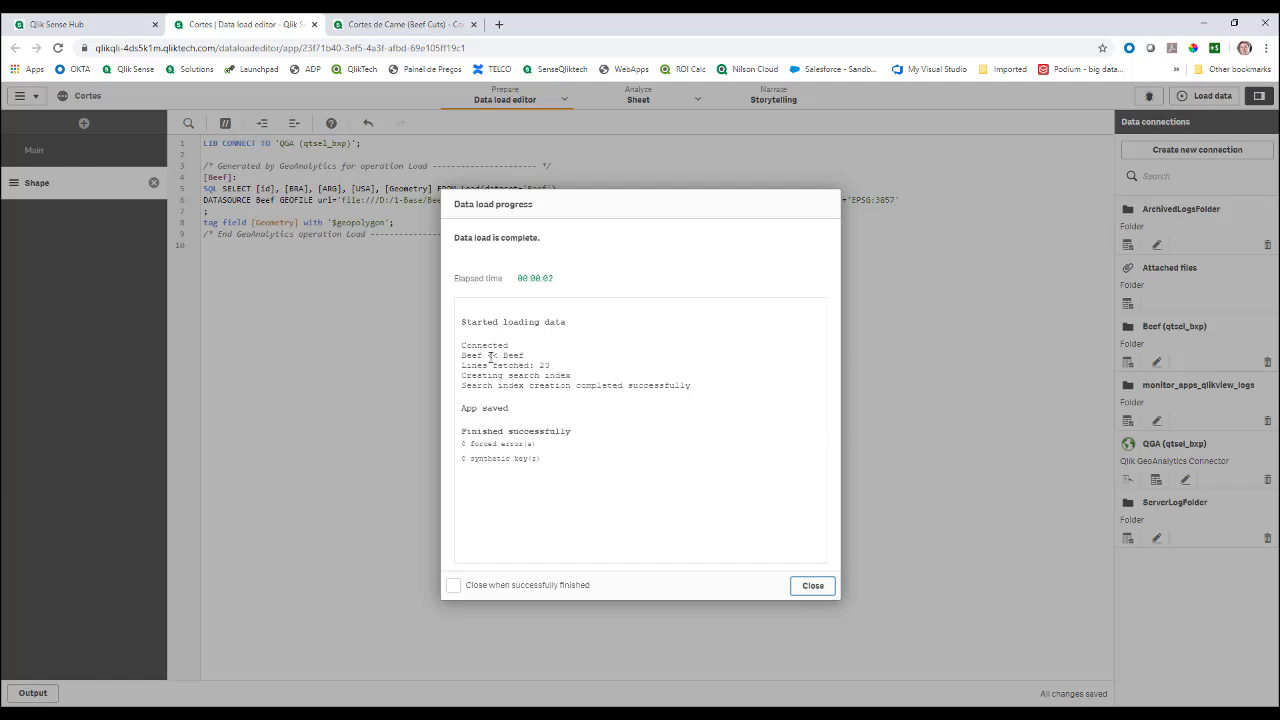
{"action": "left_click", "coordinate": [822, 593]}
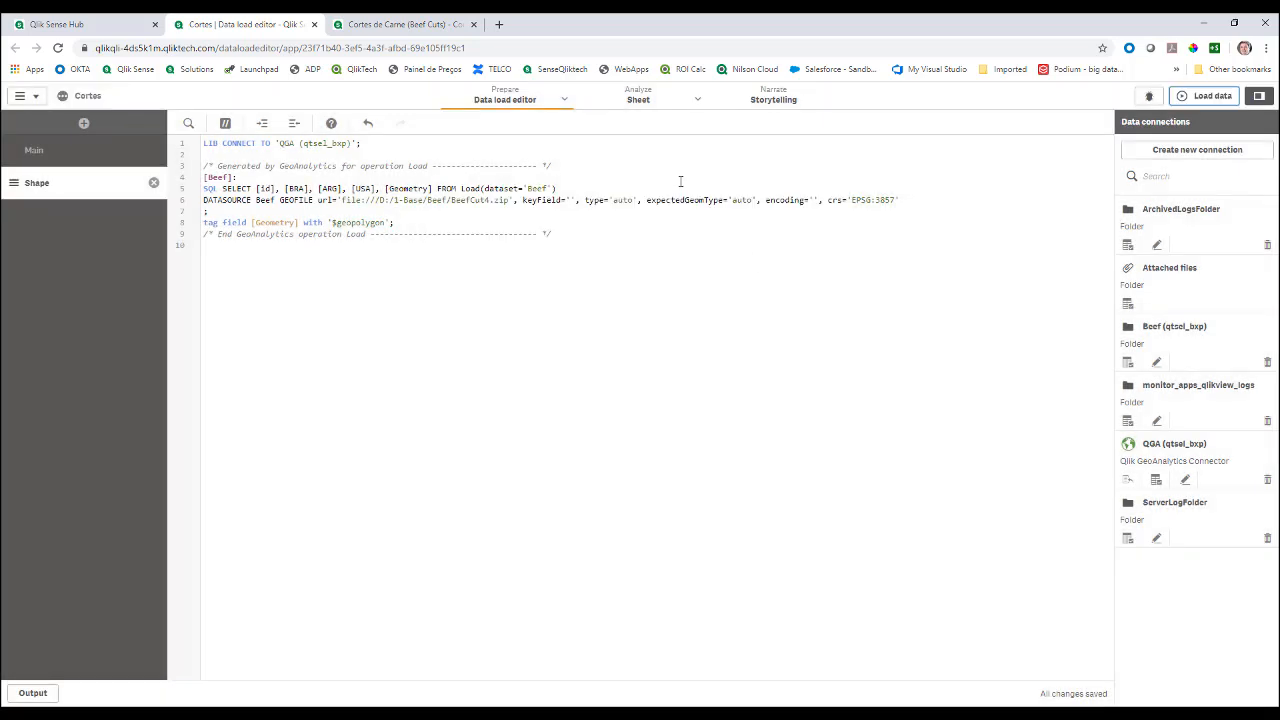
{"action": "left_click", "coordinate": [639, 100]}
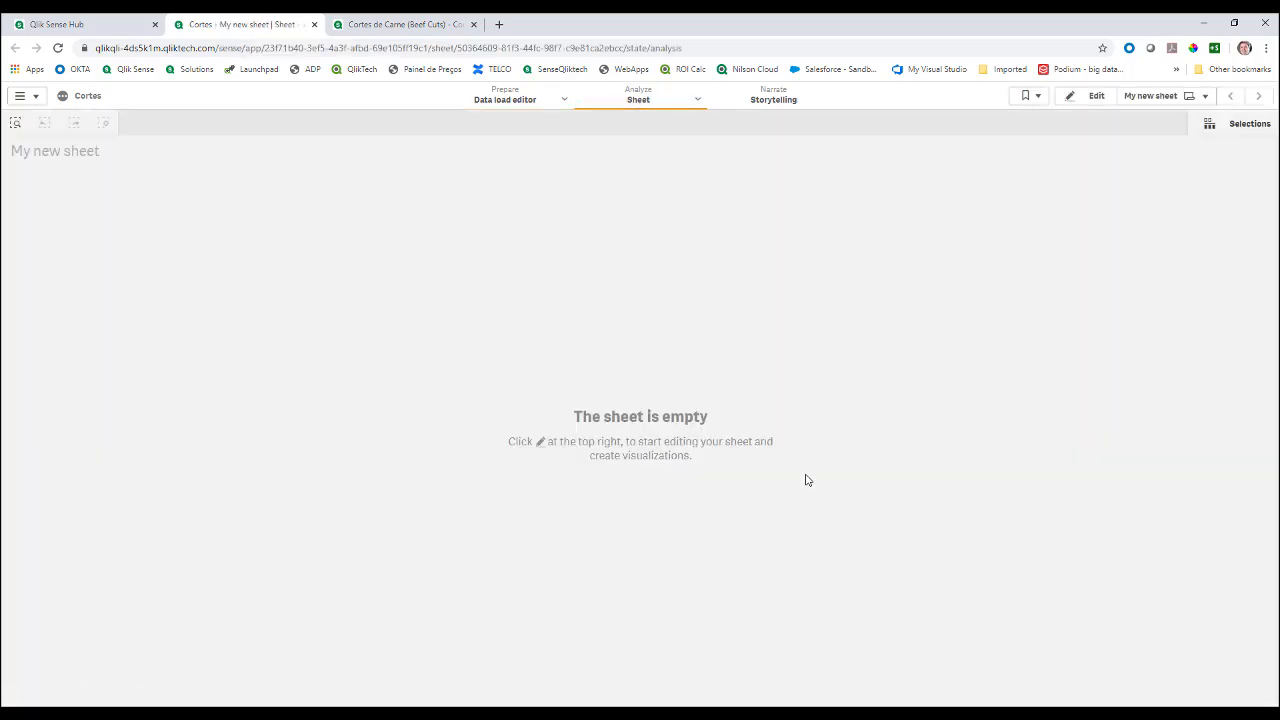
{"action": "left_click", "coordinate": [1092, 97]}
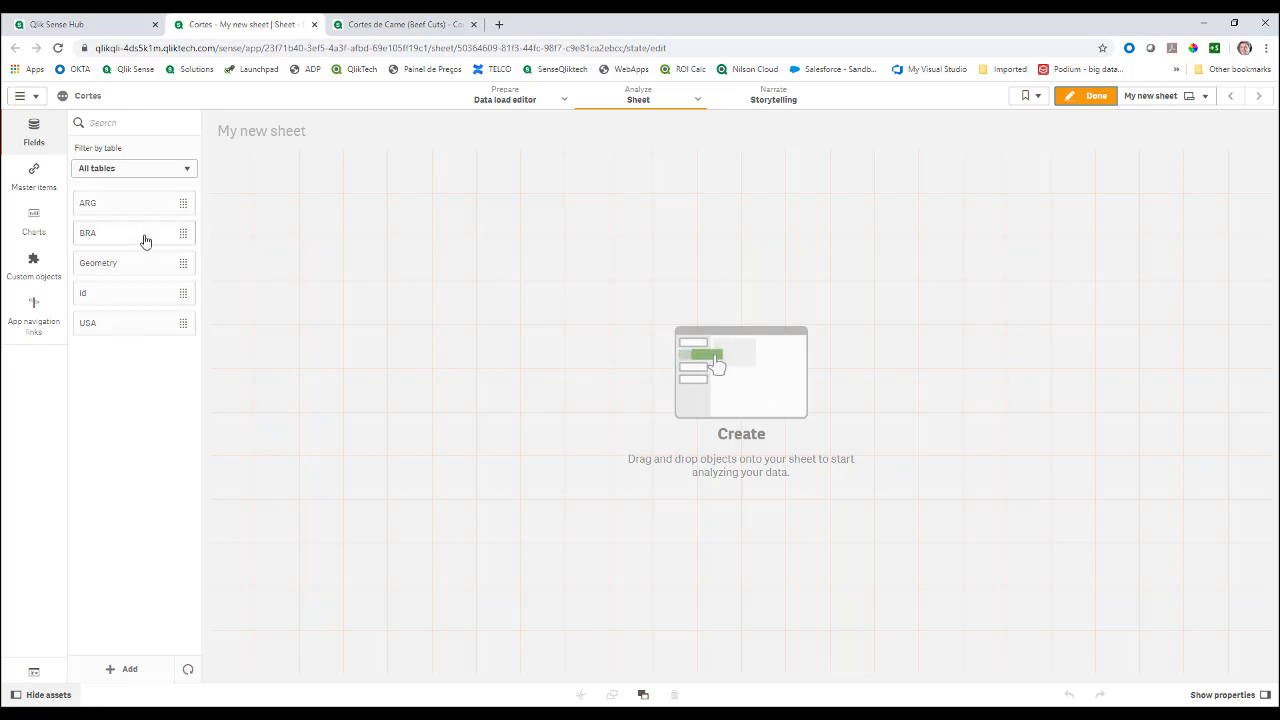
Step: Add a Map chart to the sheet and enlarge it to fill most of the sheet's height
{"action": "left_click", "coordinate": [34, 220]}
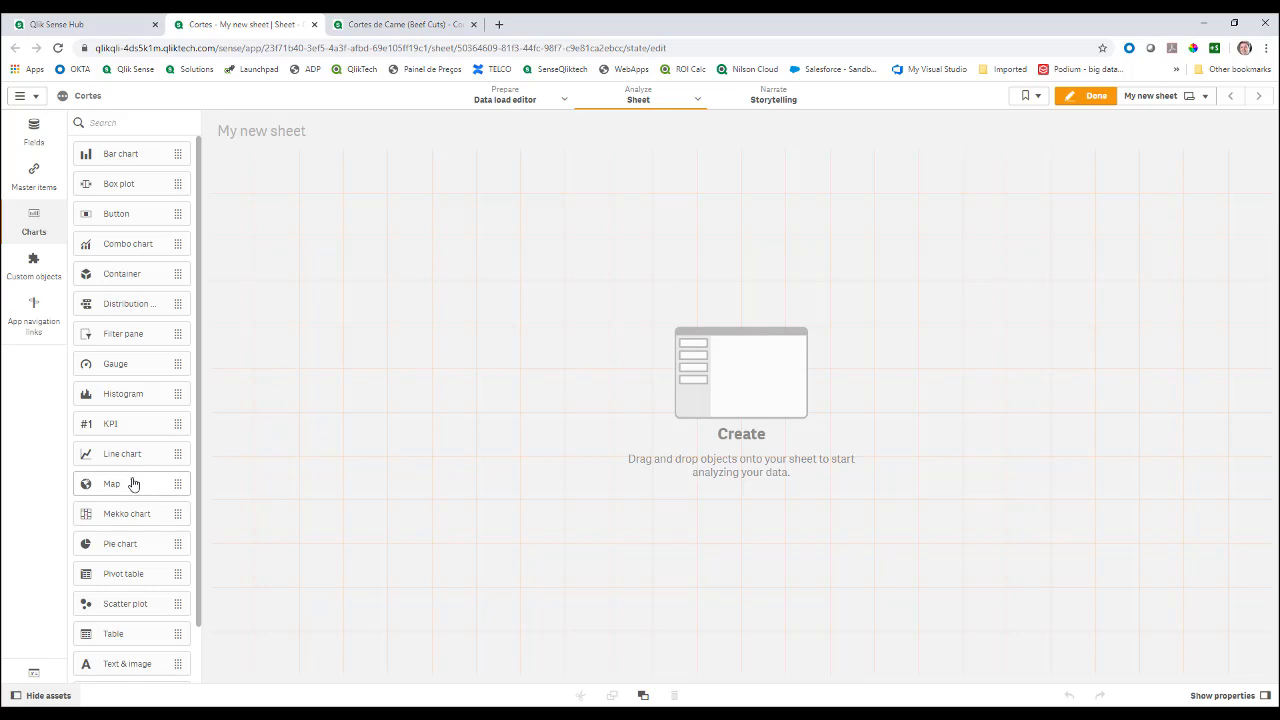
{"action": "left_click_drag", "start_coordinate": [133, 485], "coordinate": [397, 320]}
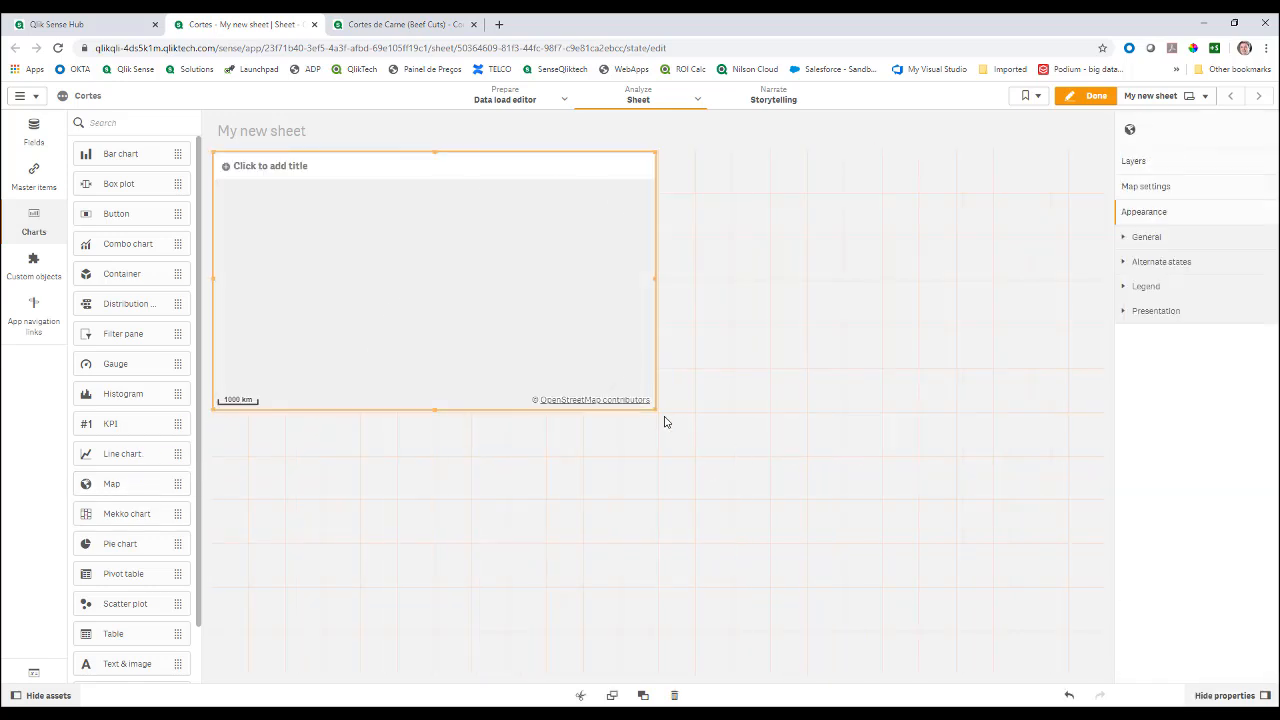
{"action": "left_click_drag", "start_coordinate": [657, 406], "coordinate": [747, 650]}
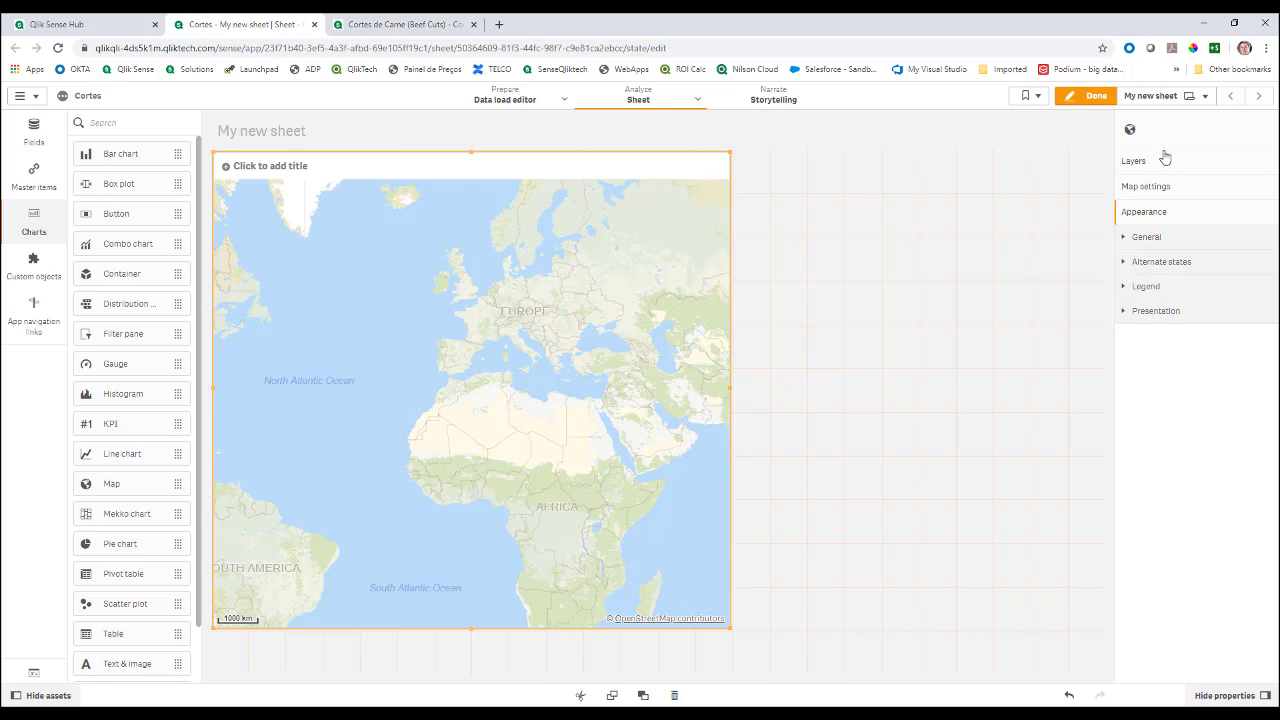
Step: Set the map's base map to None
{"action": "left_click", "coordinate": [1165, 187]}
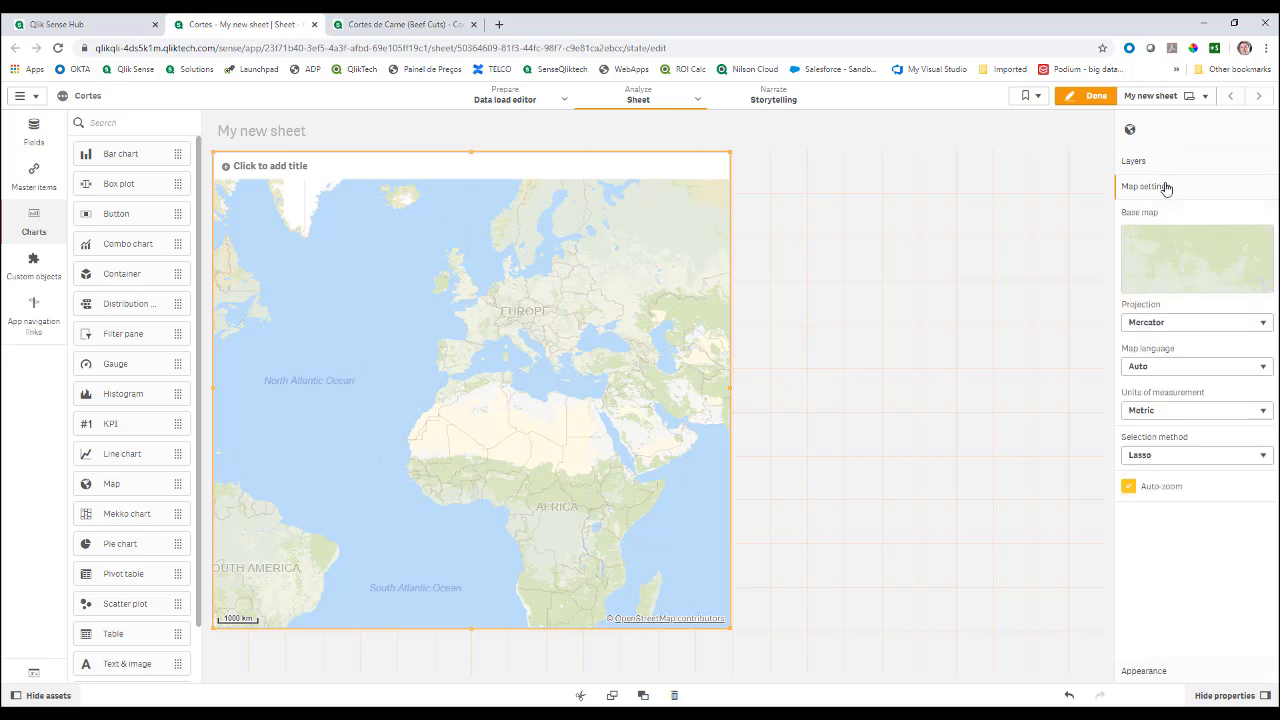
{"action": "left_click", "coordinate": [1176, 270]}
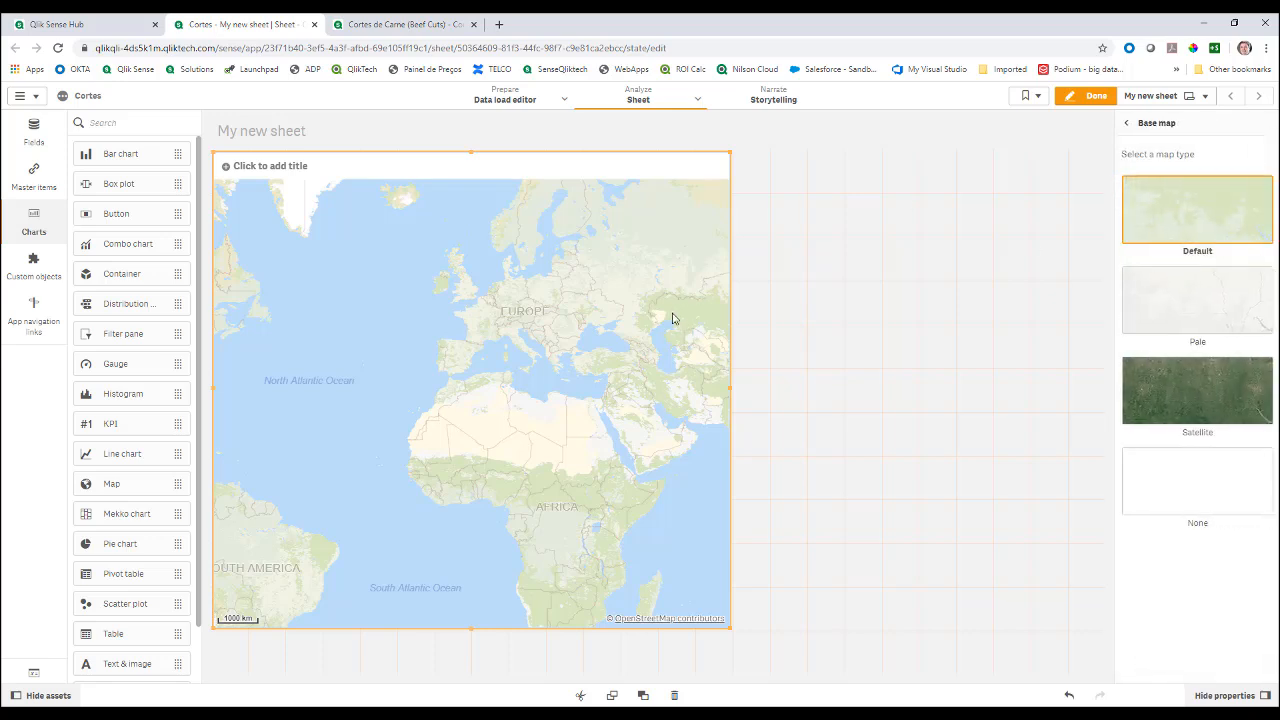
{"action": "left_click", "coordinate": [1229, 470]}
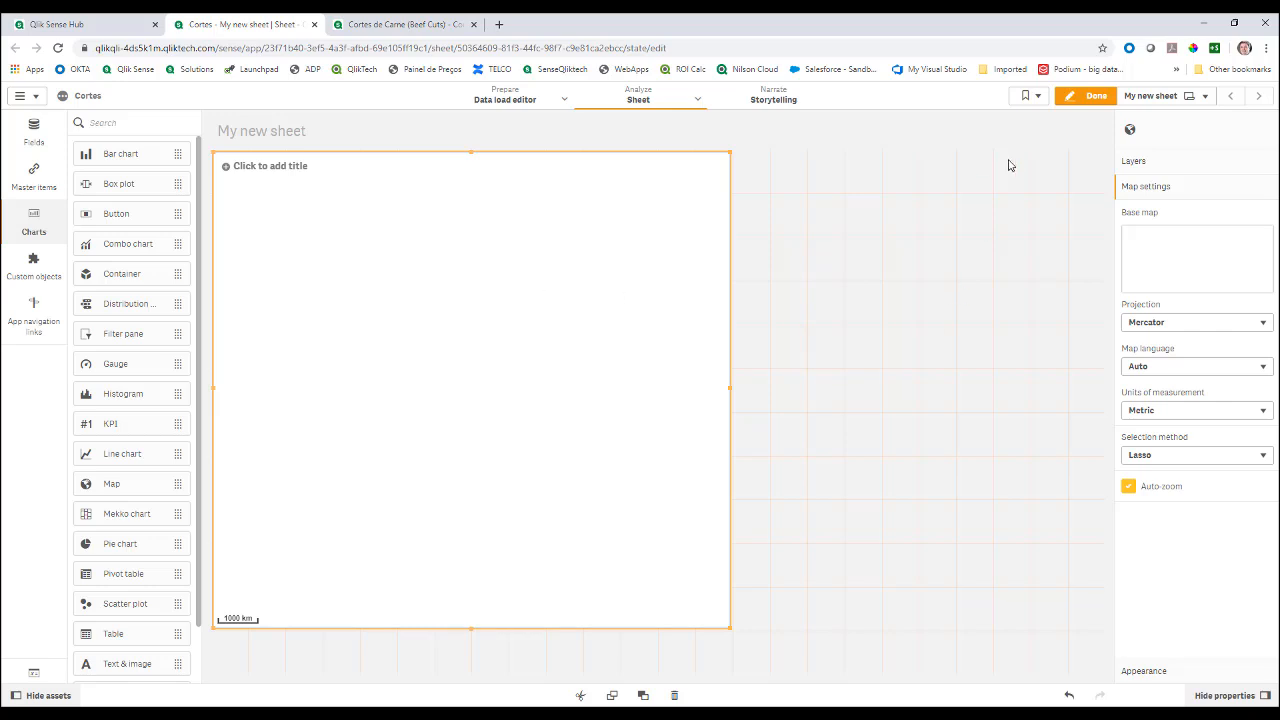
Step: Add an area layer to the map with the id field as its dimension
{"action": "left_click", "coordinate": [1156, 163]}
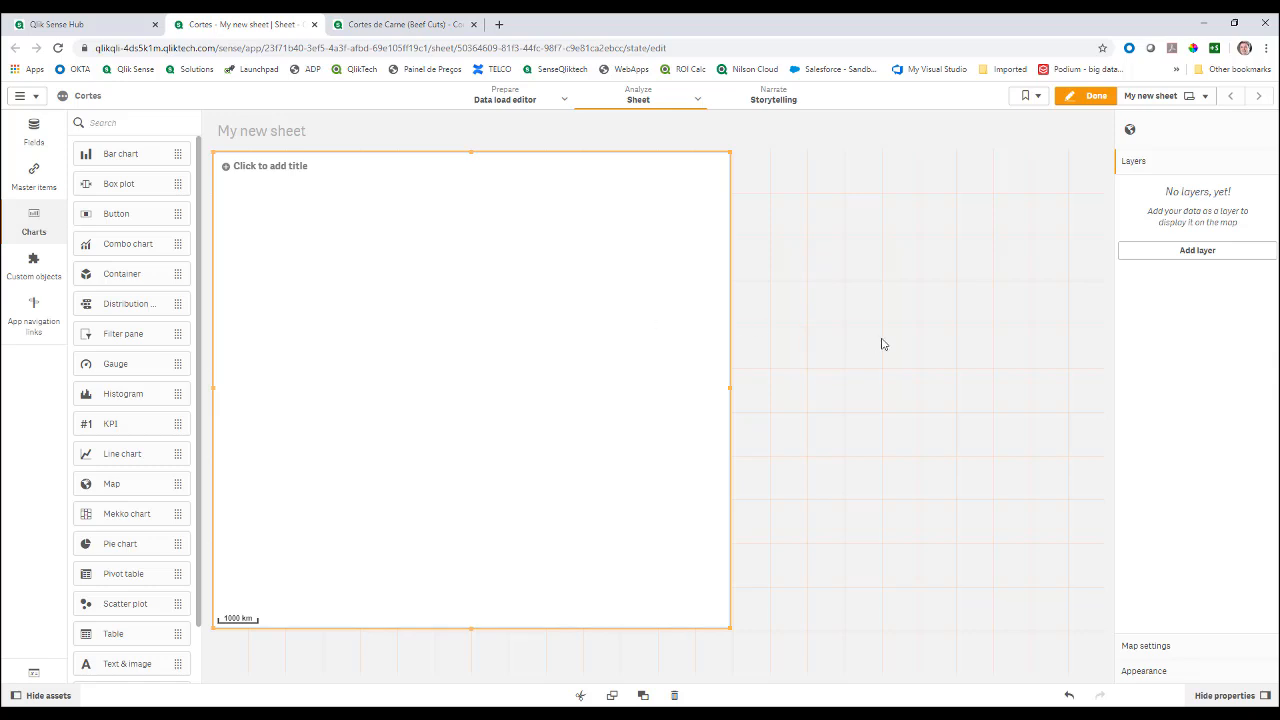
{"action": "left_click", "coordinate": [1181, 251]}
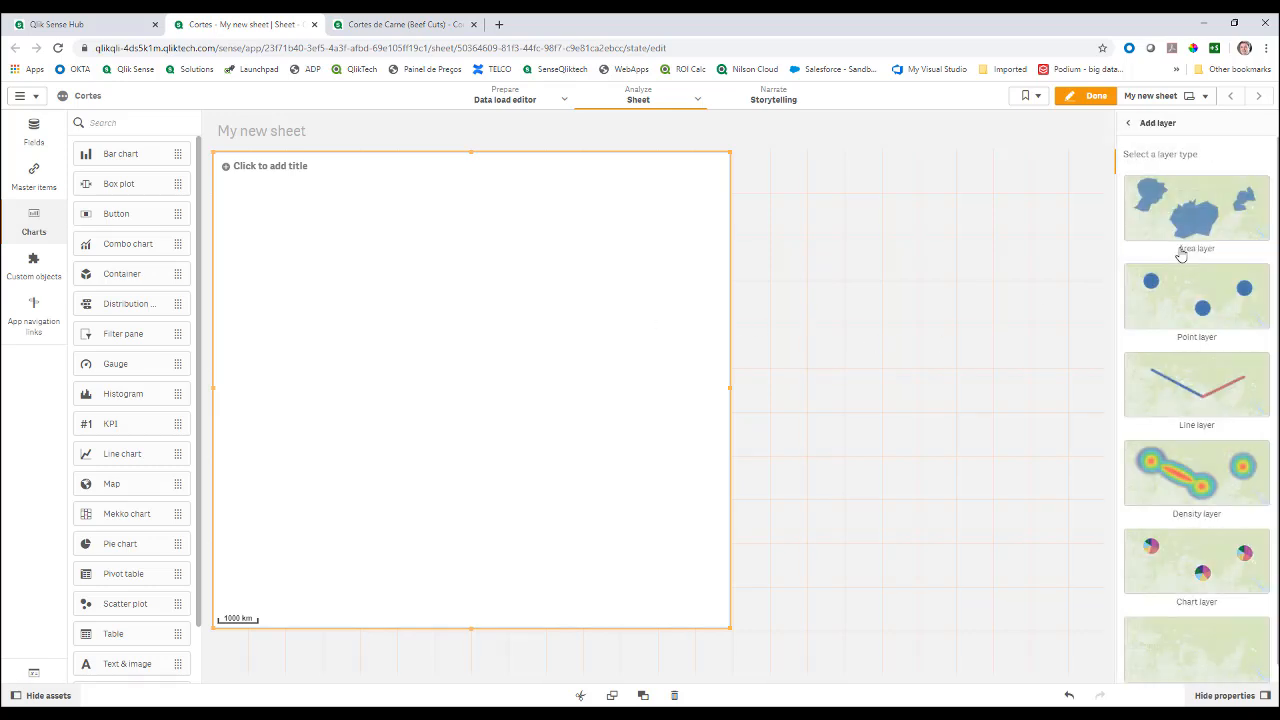
{"action": "left_click", "coordinate": [1180, 235]}
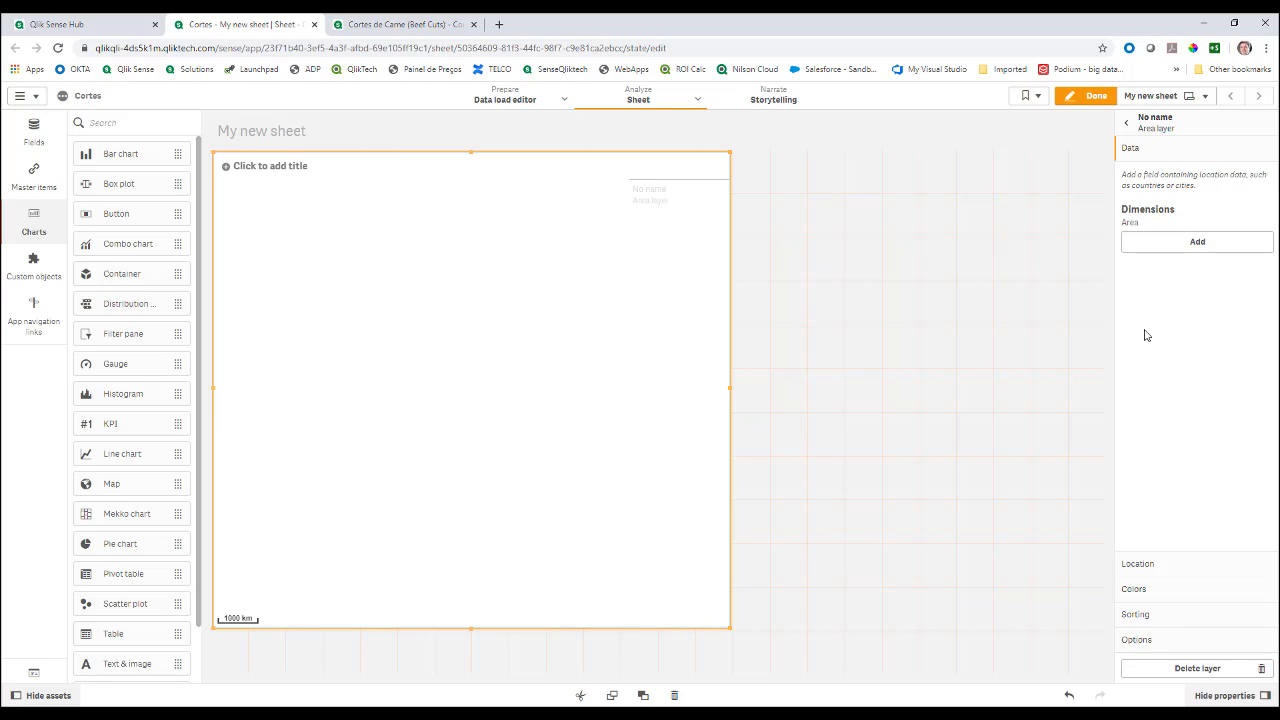
{"action": "left_click", "coordinate": [1183, 245]}
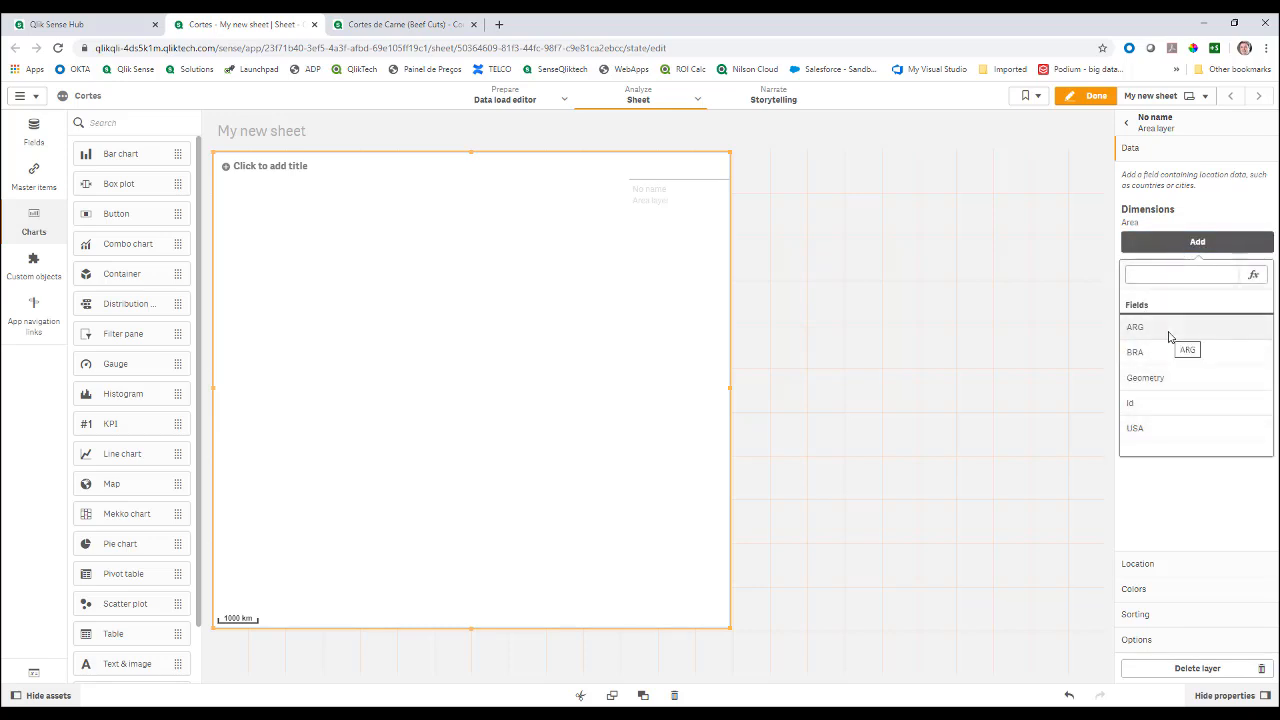
{"action": "left_click", "coordinate": [1148, 404]}
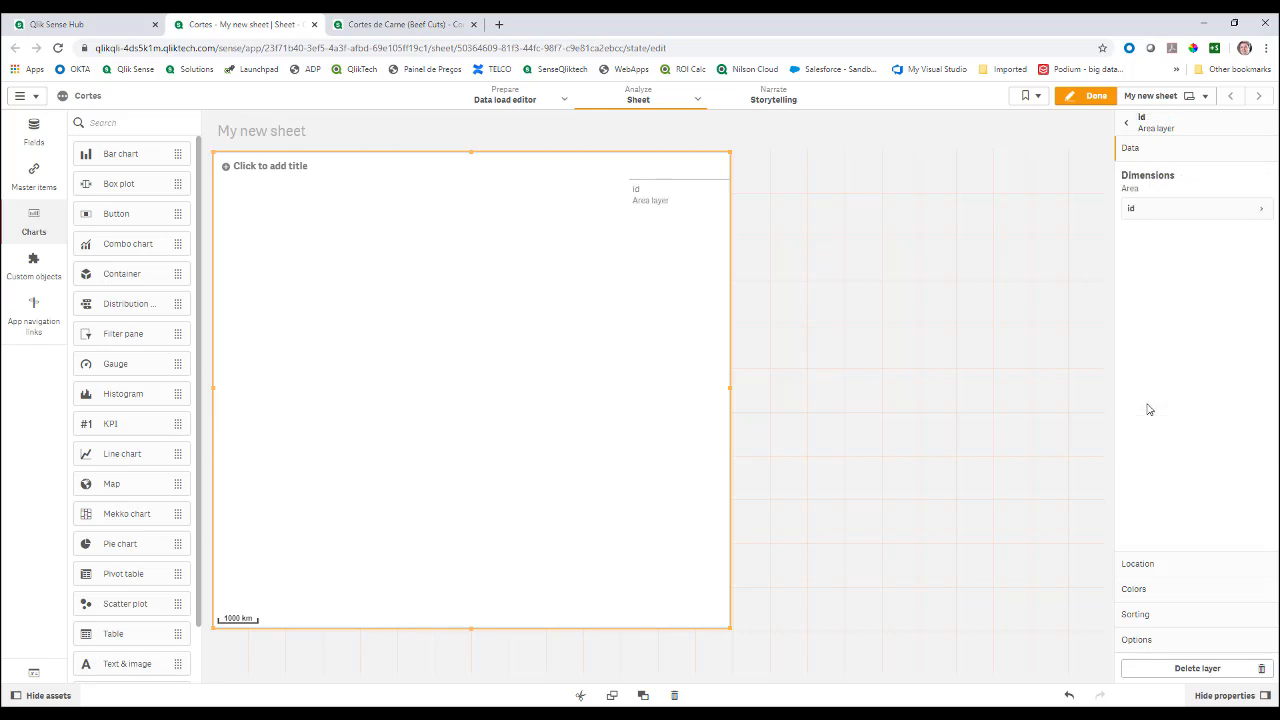
Step: Set the area layer's location field to Geometry
{"action": "left_click", "coordinate": [1150, 564]}
{"action": "left_click", "coordinate": [1257, 216]}
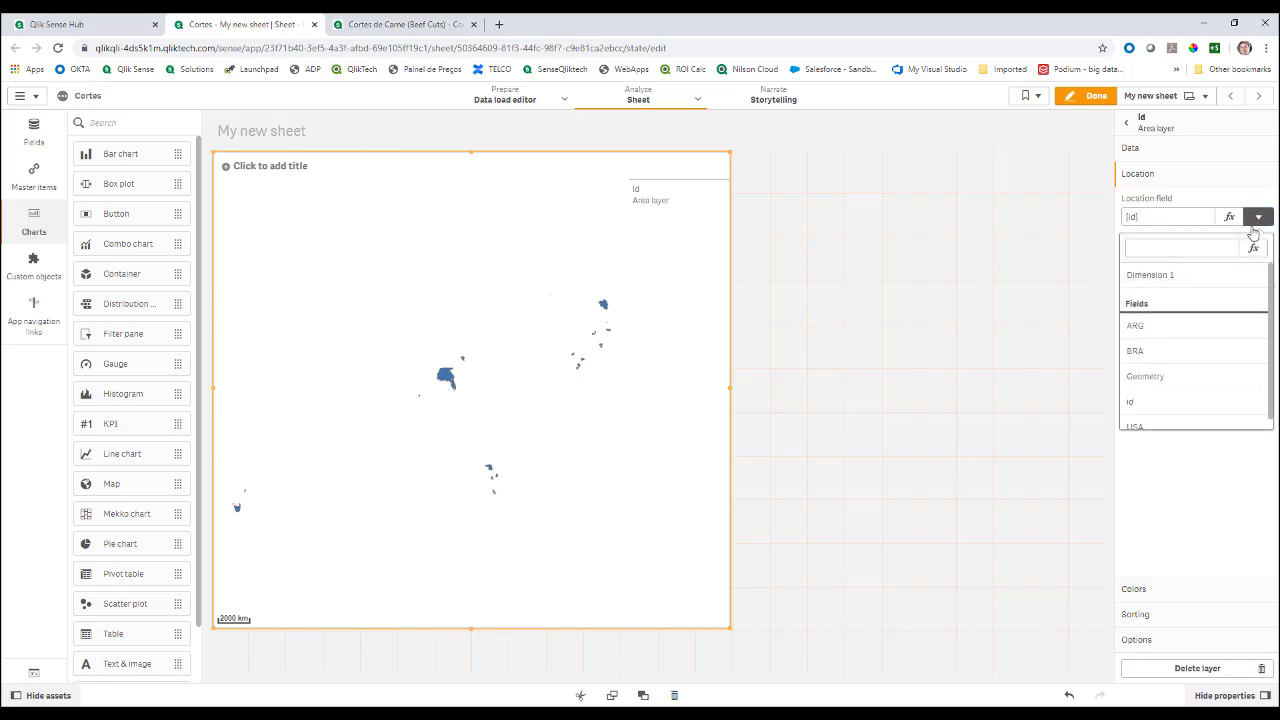
{"action": "left_click", "coordinate": [1171, 379]}
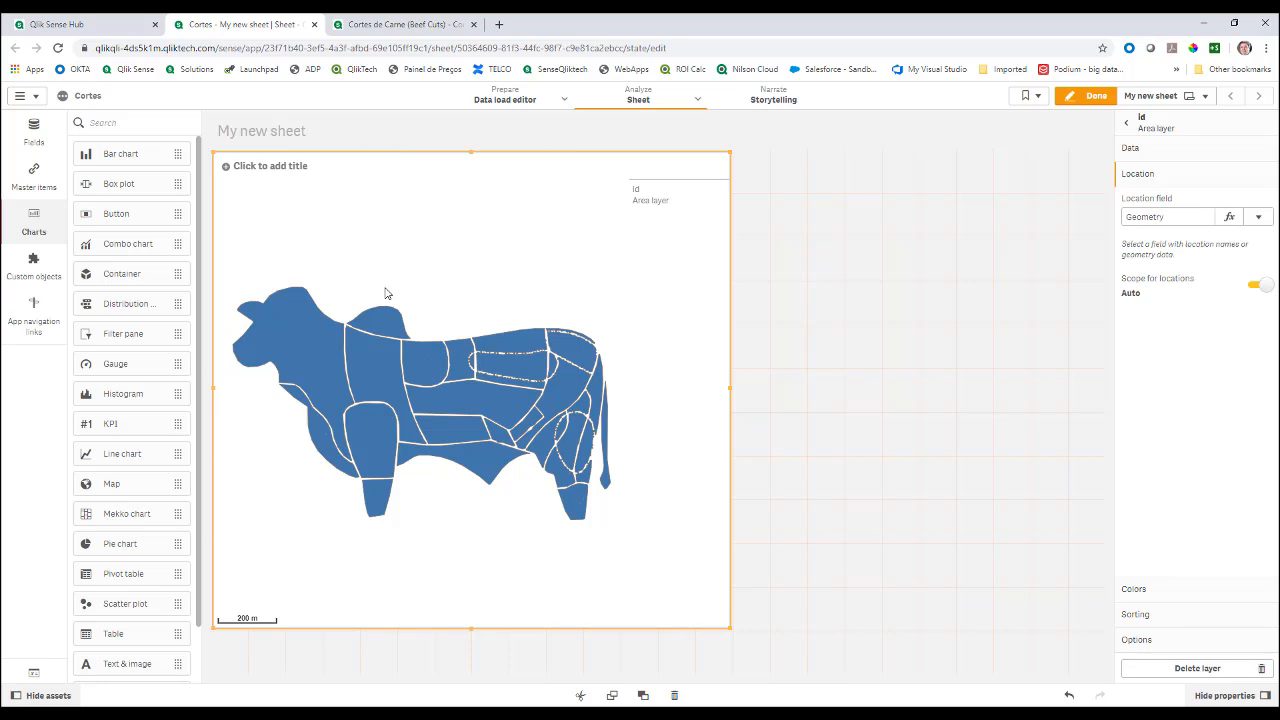
Step: Finish editing the sheet, filter the map to the cut with id 13, and clear the selection again
{"action": "left_click", "coordinate": [1095, 96]}
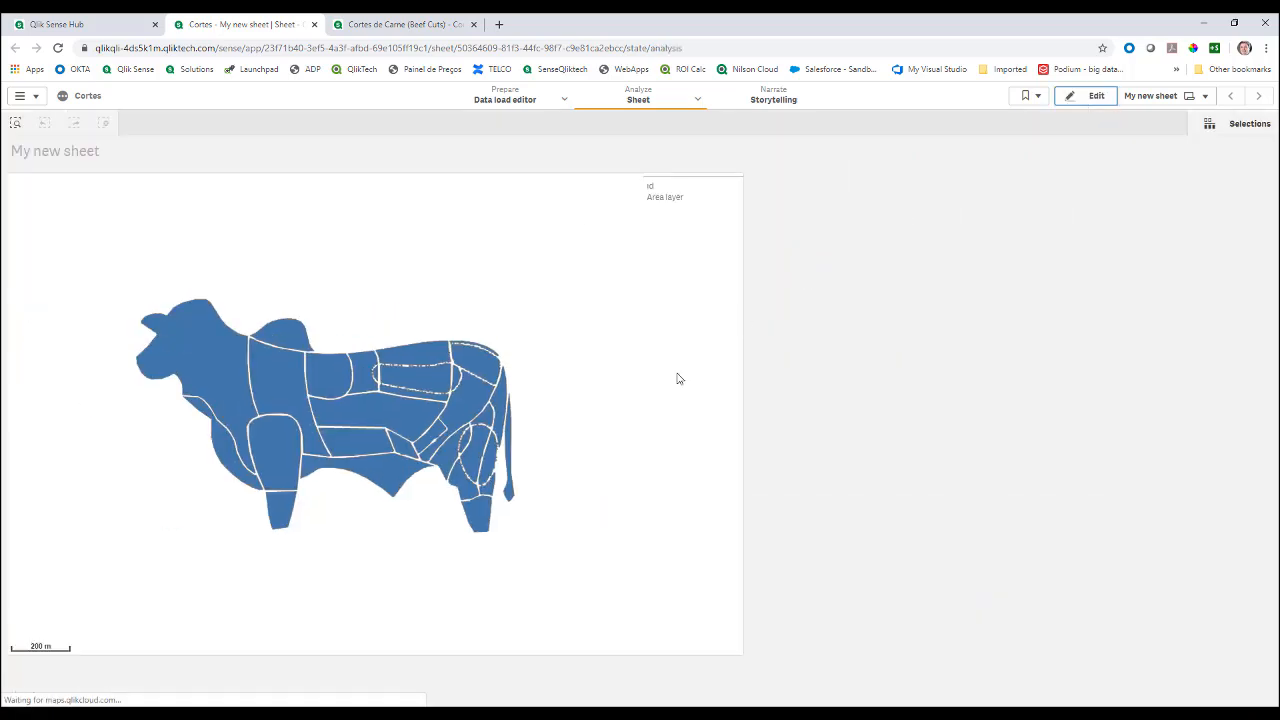
{"action": "left_click", "coordinate": [348, 408]}
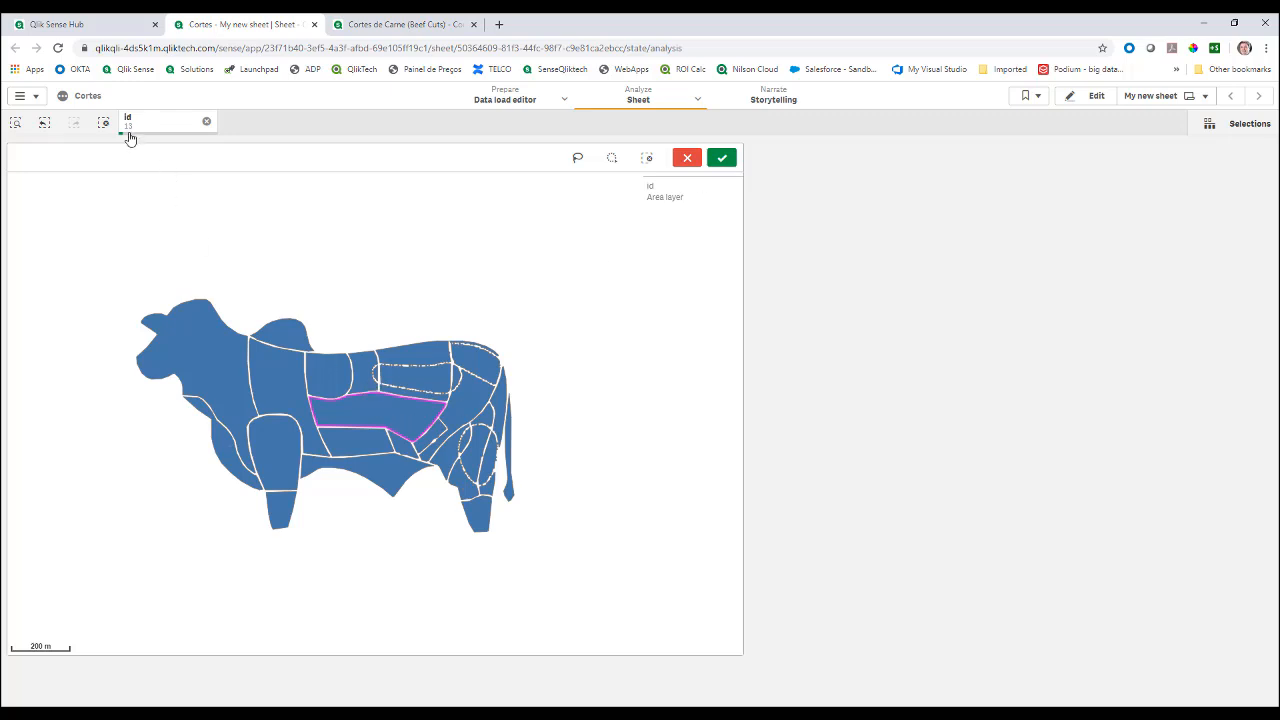
{"action": "left_click", "coordinate": [721, 158]}
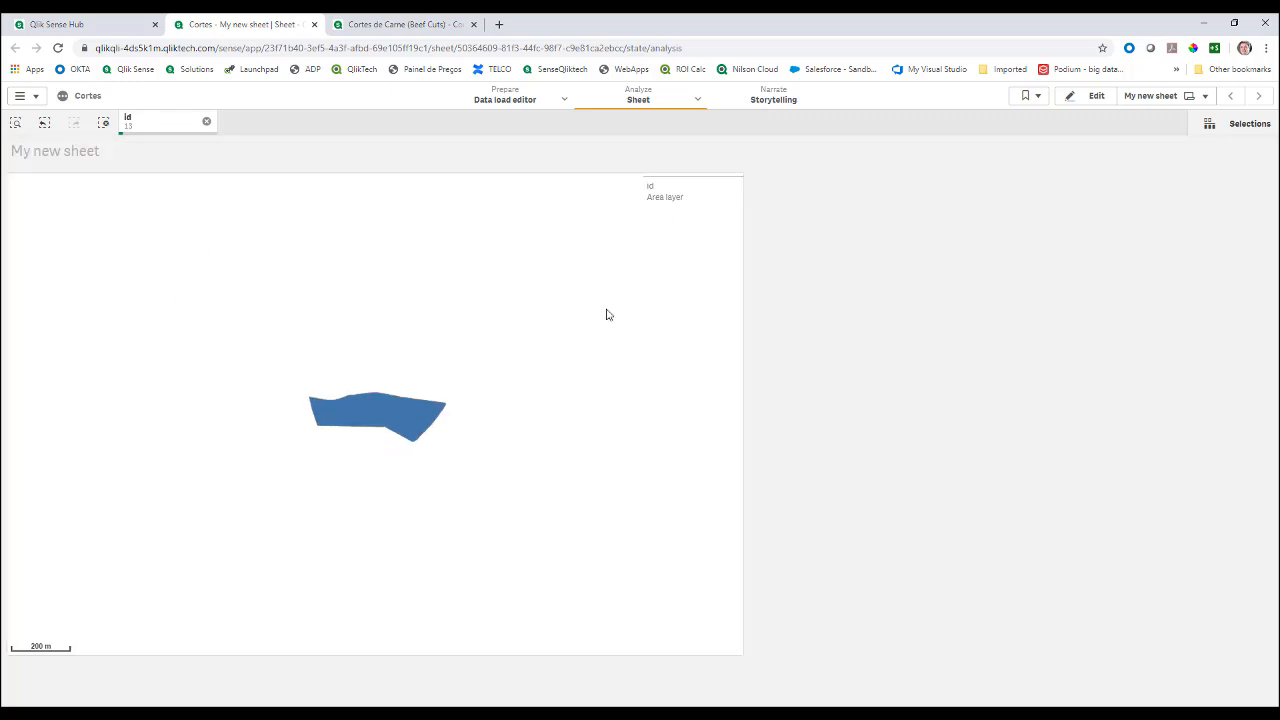
{"action": "mouse_move", "coordinate": [532, 467]}
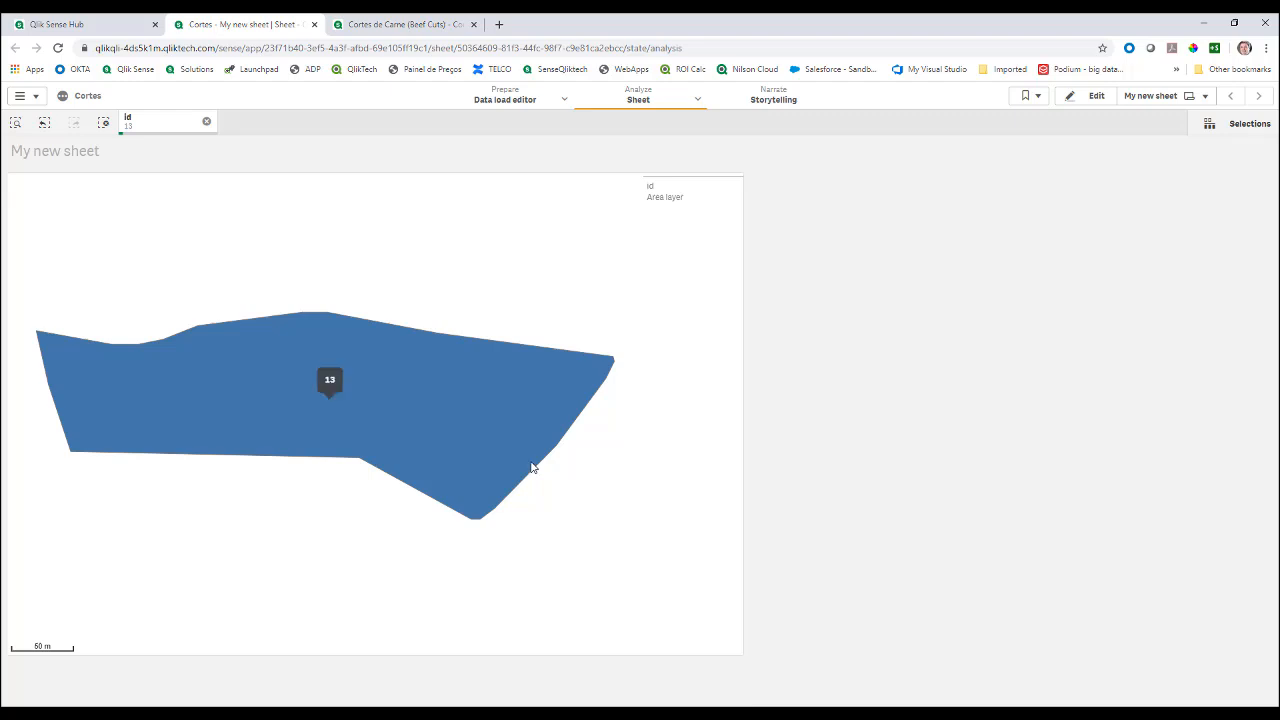
{"action": "left_click", "coordinate": [206, 121]}
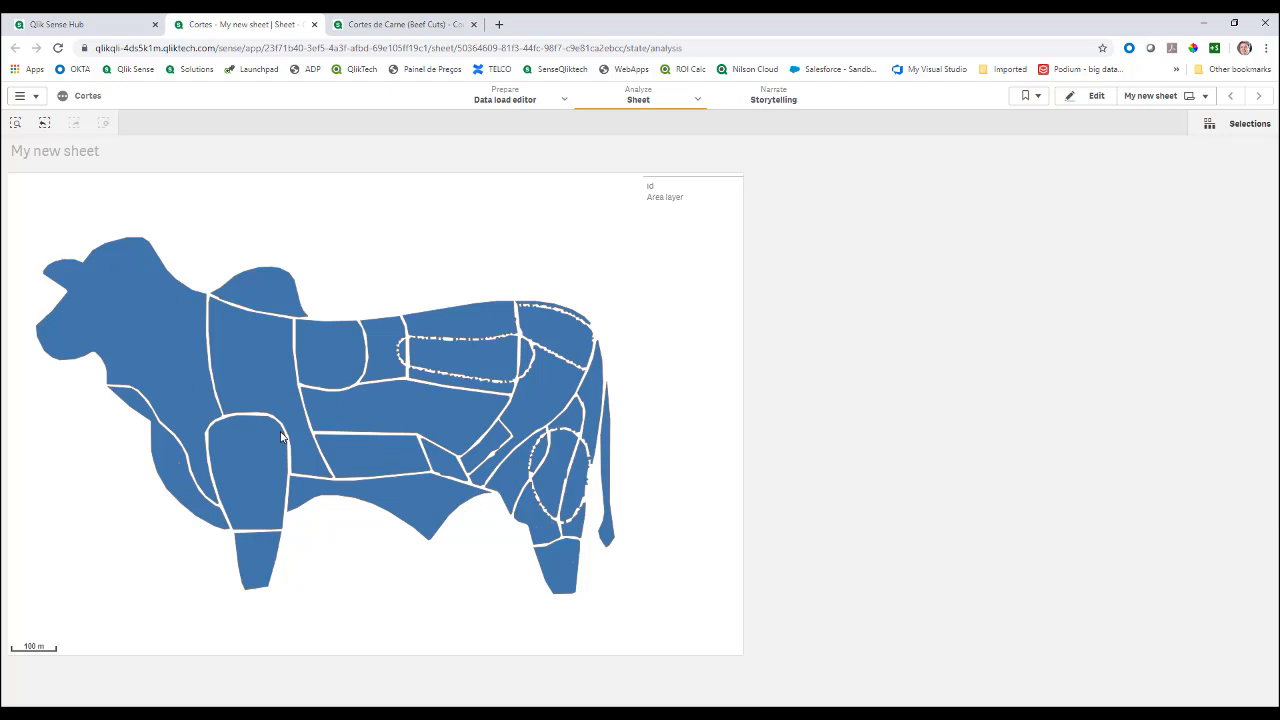
Step: Reopen the sheet for editing and add a second area layer with the id field as its dimension
{"action": "left_click", "coordinate": [1095, 100]}
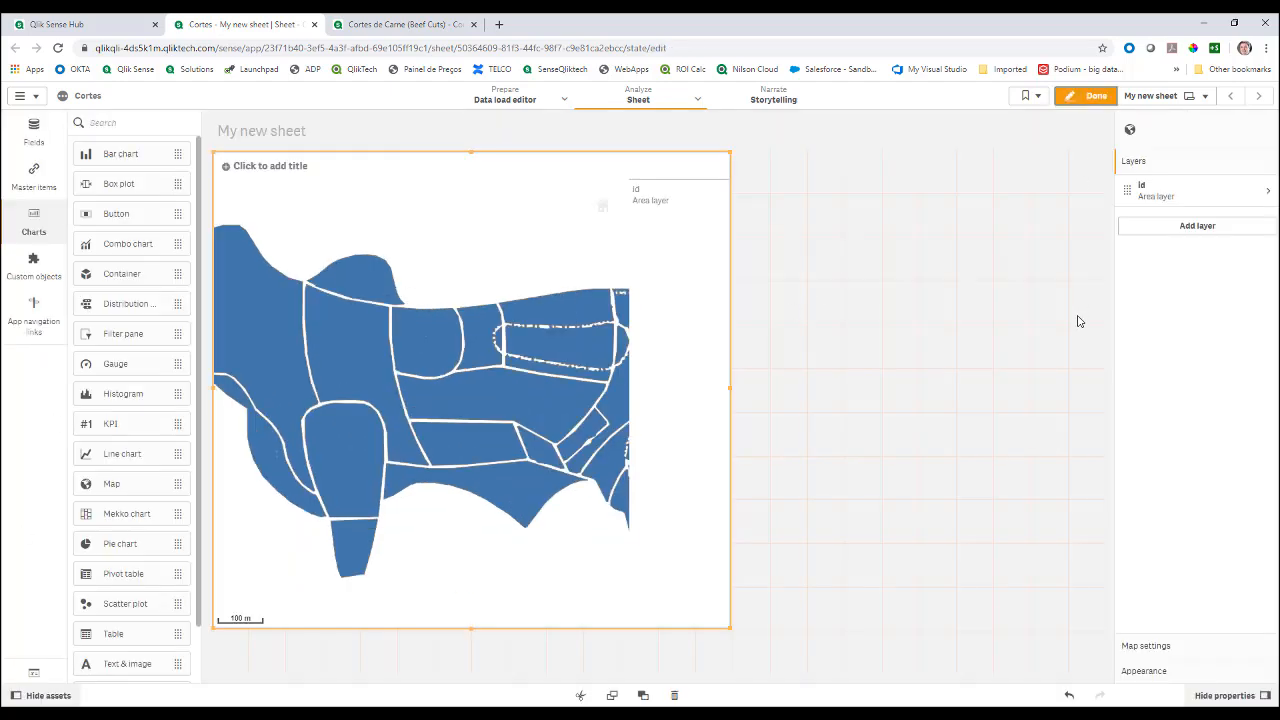
{"action": "left_click", "coordinate": [1192, 228]}
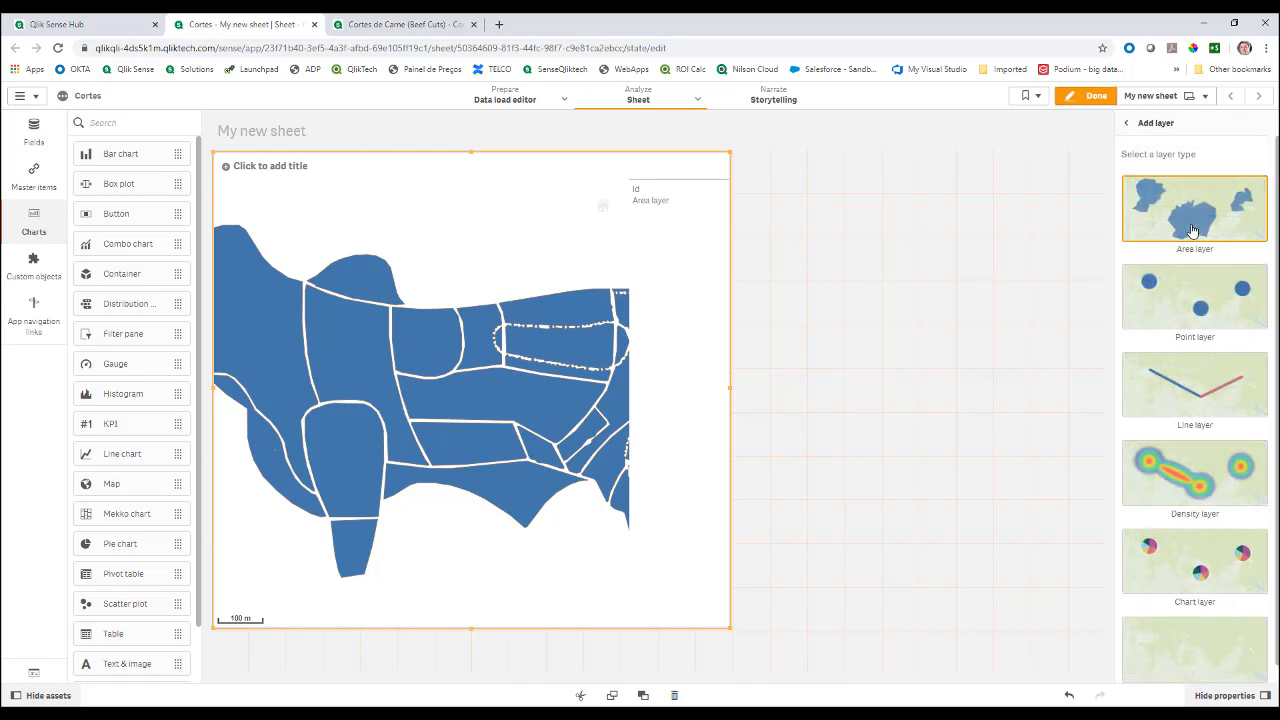
{"action": "left_click", "coordinate": [1192, 240]}
{"action": "left_click", "coordinate": [1192, 244]}
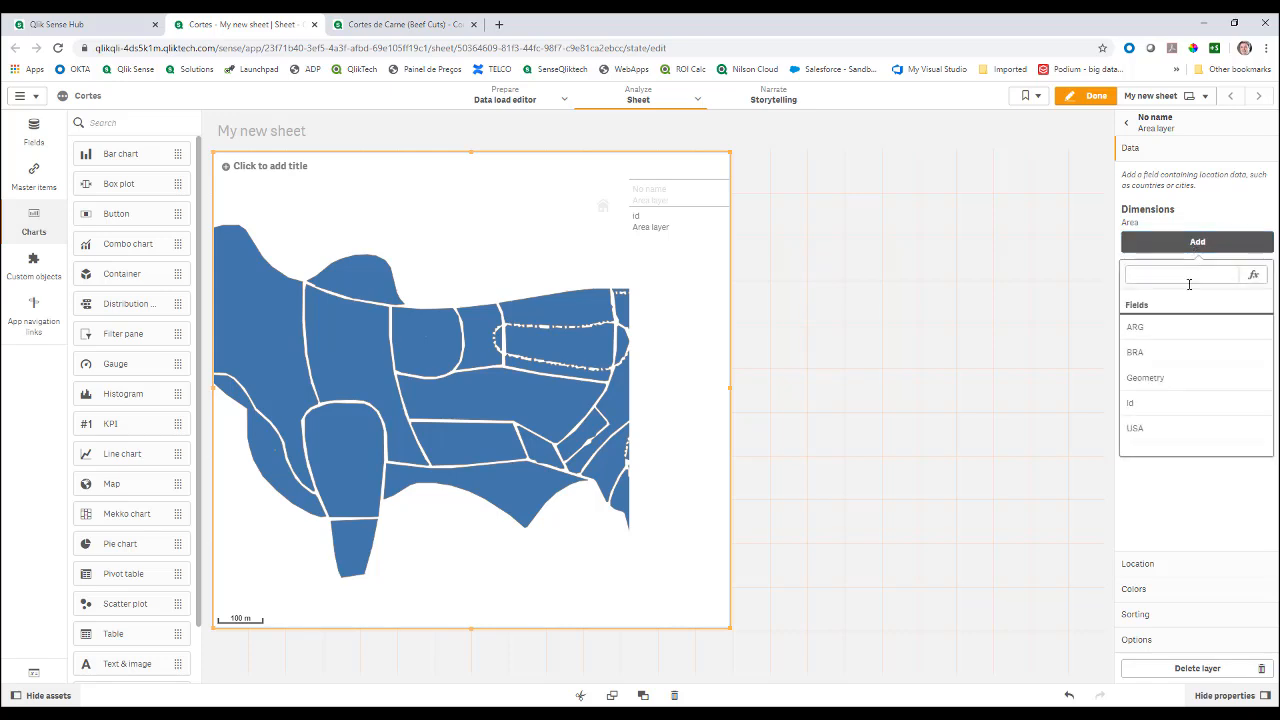
{"action": "left_click", "coordinate": [1136, 404]}
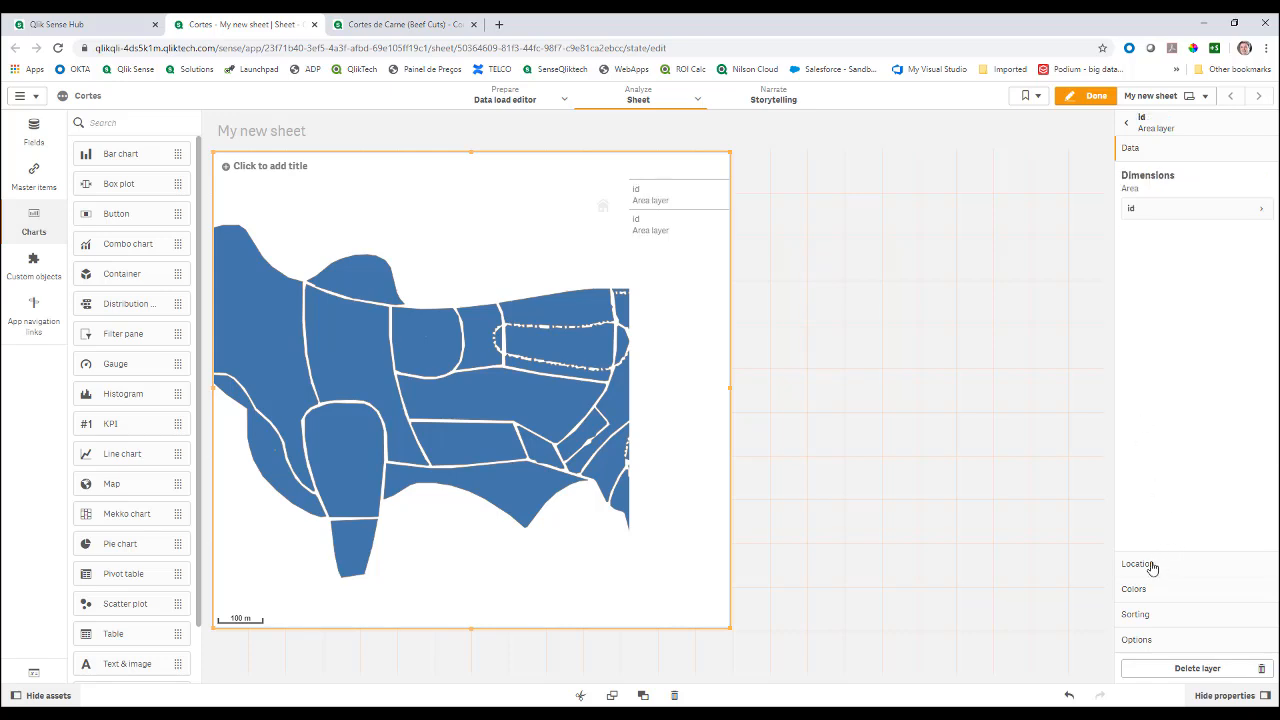
Step: Set the second area layer's location field to the expression =only({1}Geometry)
{"action": "left_click", "coordinate": [1149, 565]}
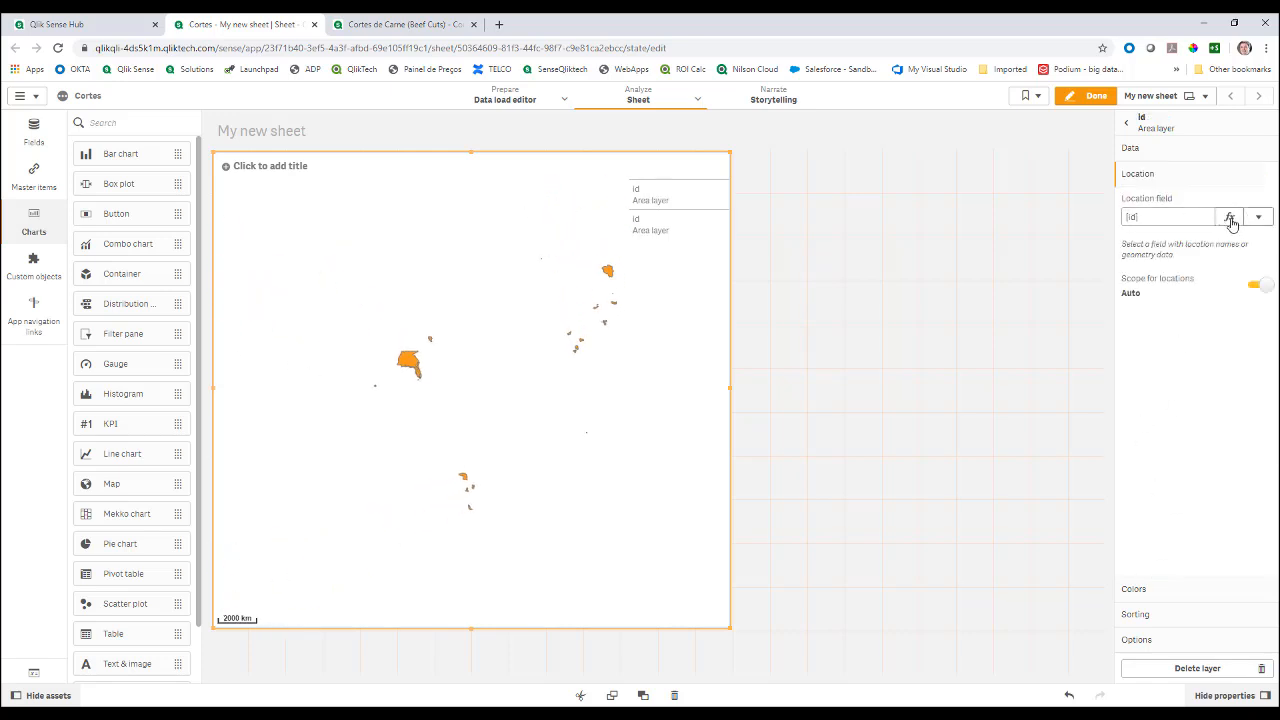
{"action": "left_click", "coordinate": [1258, 216]}
{"action": "left_click", "coordinate": [1166, 376]}
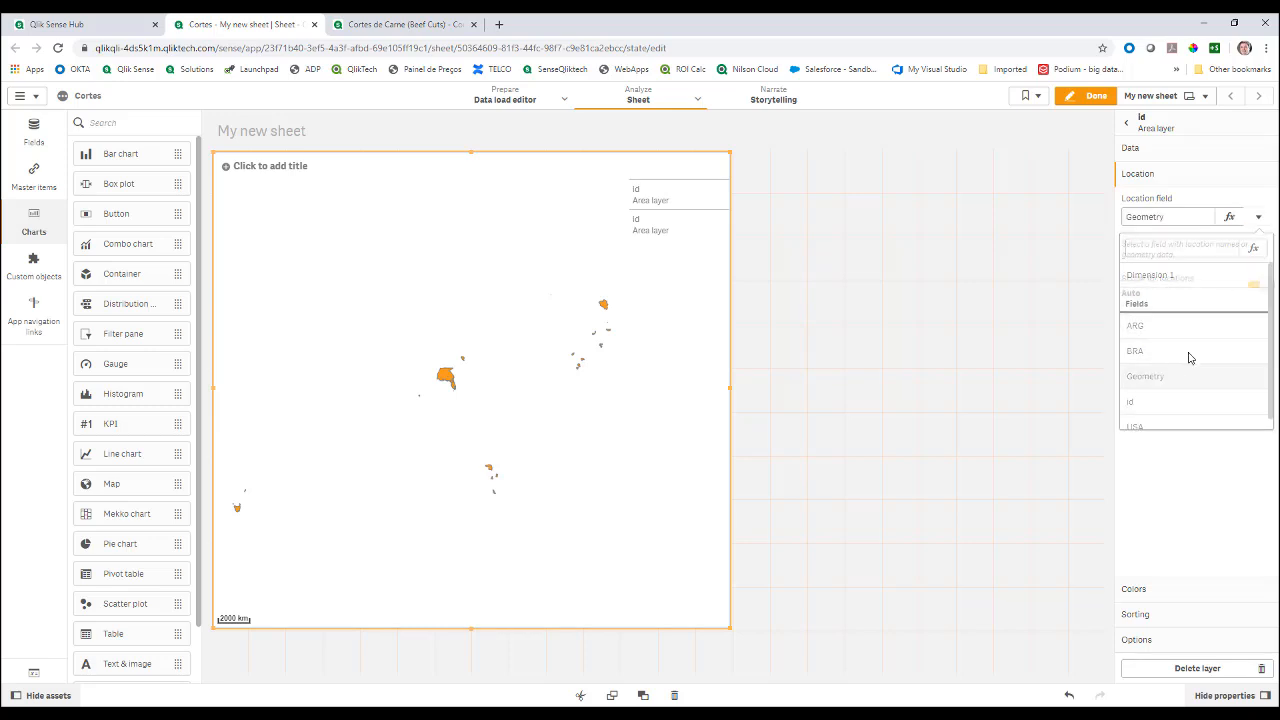
{"action": "left_click", "coordinate": [1230, 216]}
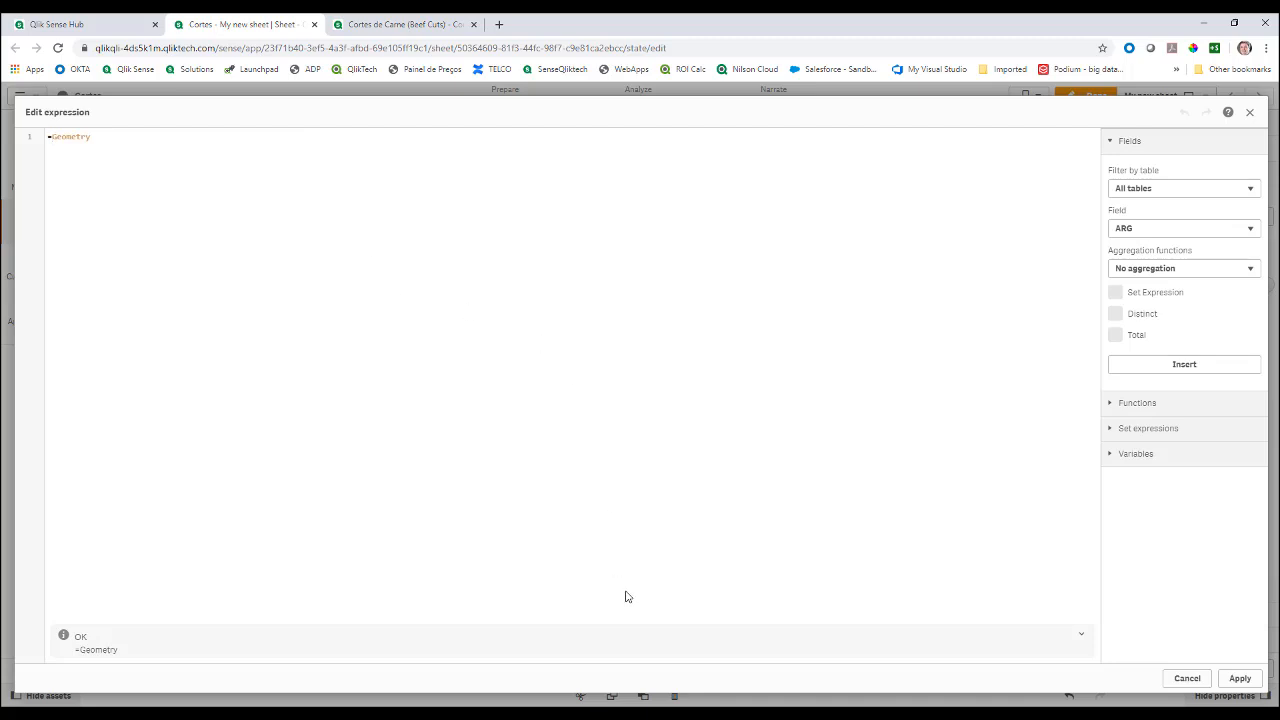
{"action": "type", "text": "only"}
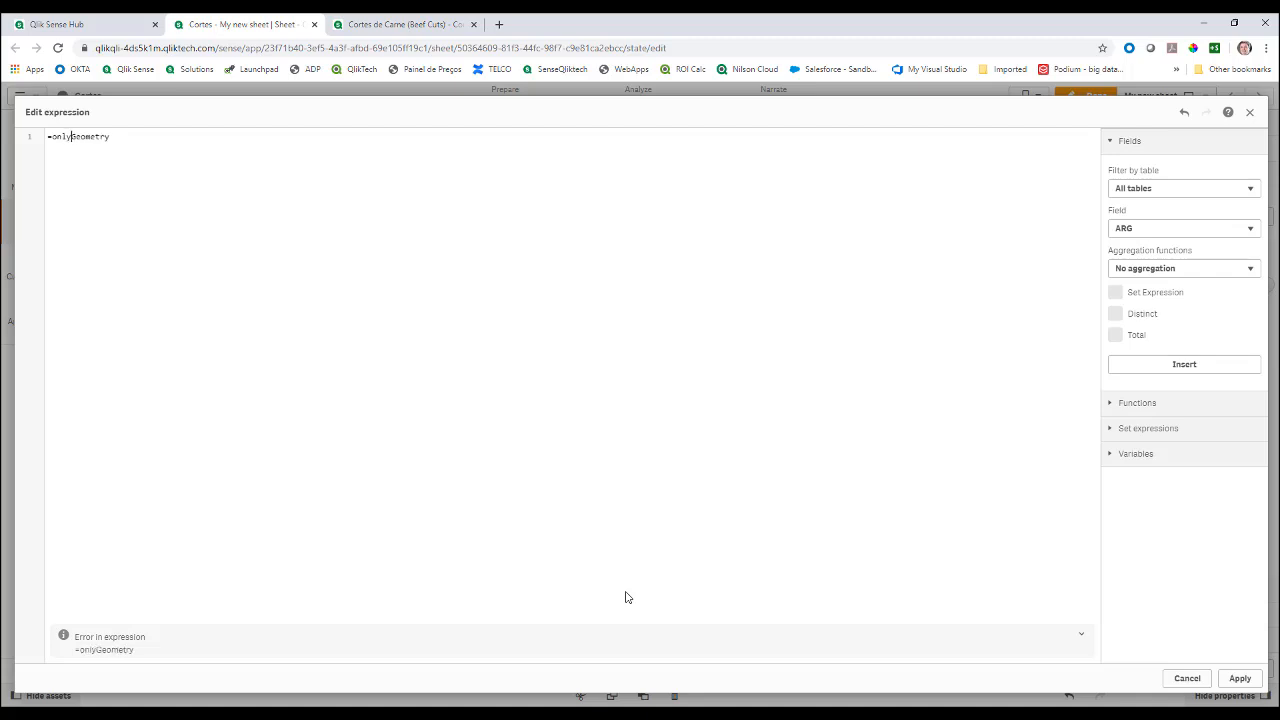
{"action": "type", "text": "("}
{"action": "type", "text": "{1"}
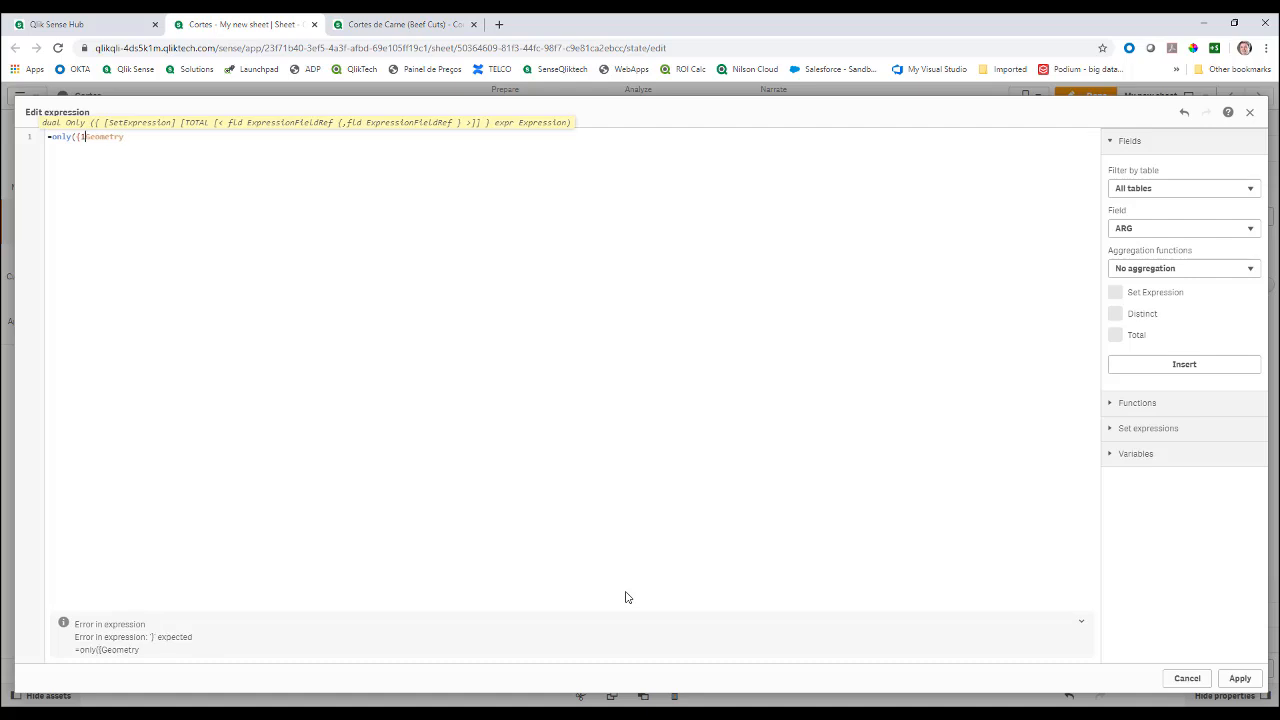
{"action": "type", "text": "}"}
{"action": "type", "text": ")"}
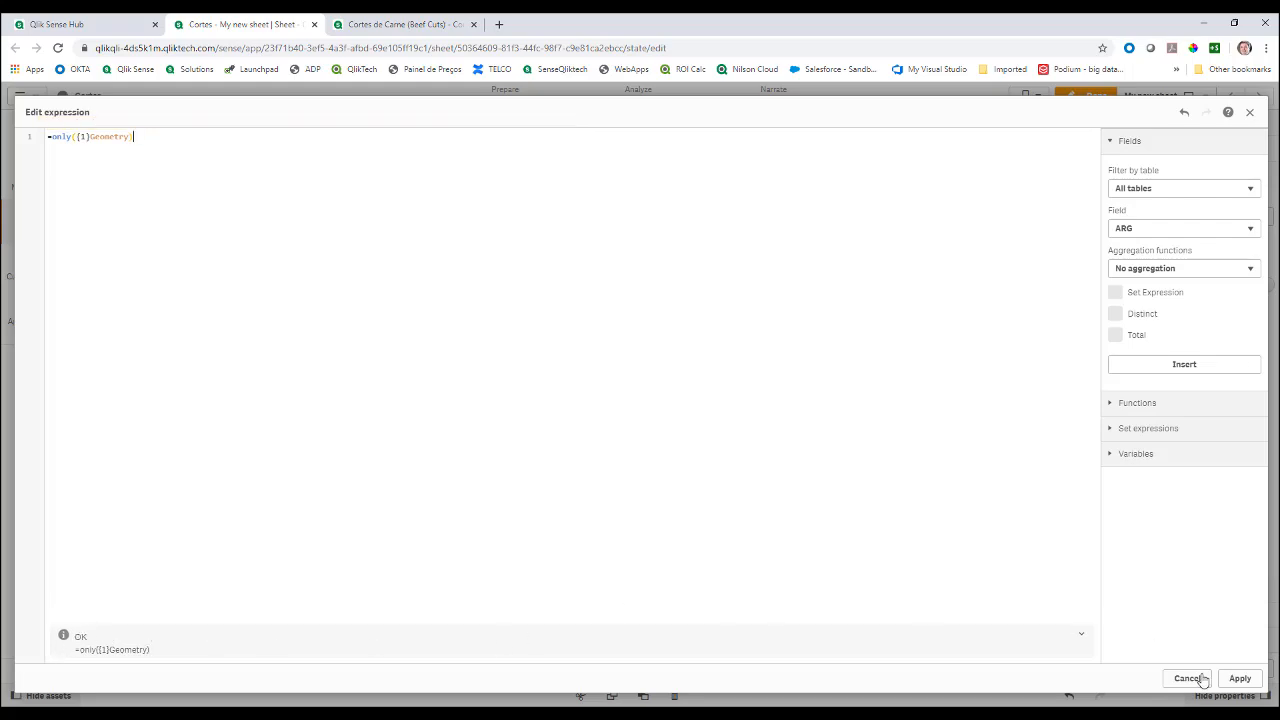
{"action": "left_click", "coordinate": [1238, 679]}
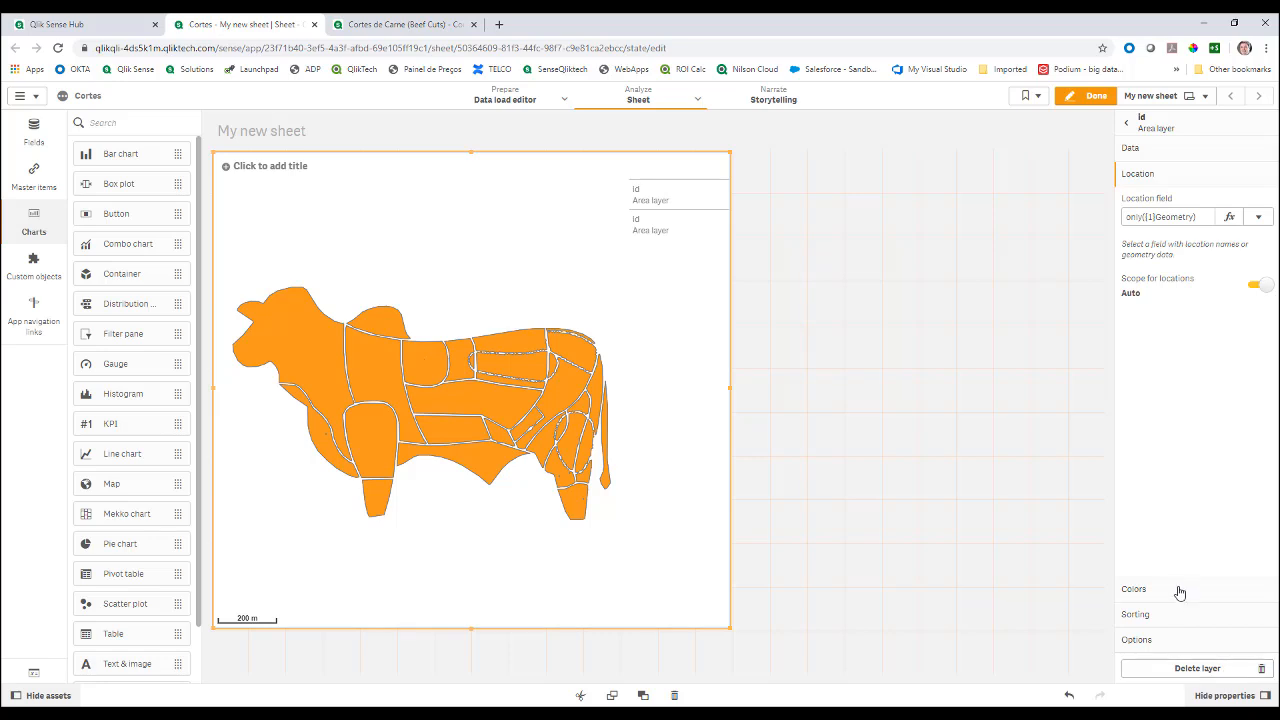
Step: Color the second area layer grey (#7b7a78) and place the original area layer above it in the layer order
{"action": "left_click", "coordinate": [1180, 592]}
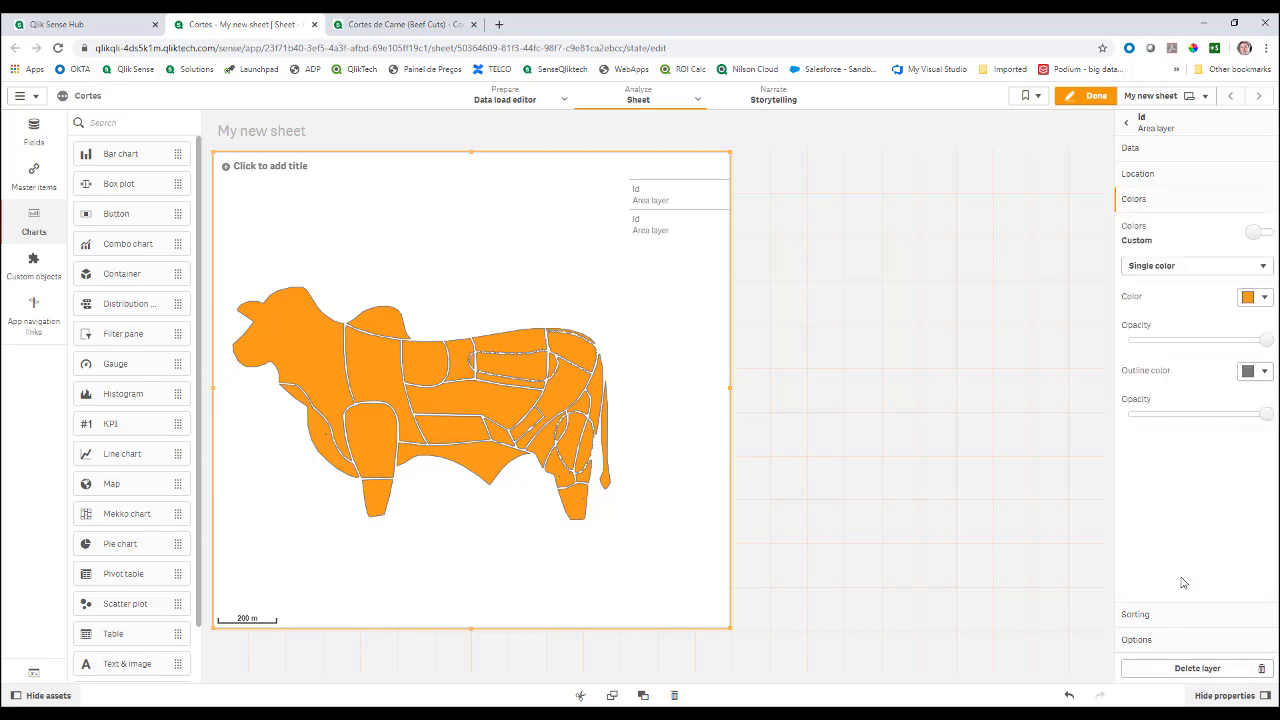
{"action": "left_click", "coordinate": [1254, 300]}
{"action": "left_click", "coordinate": [1207, 205]}
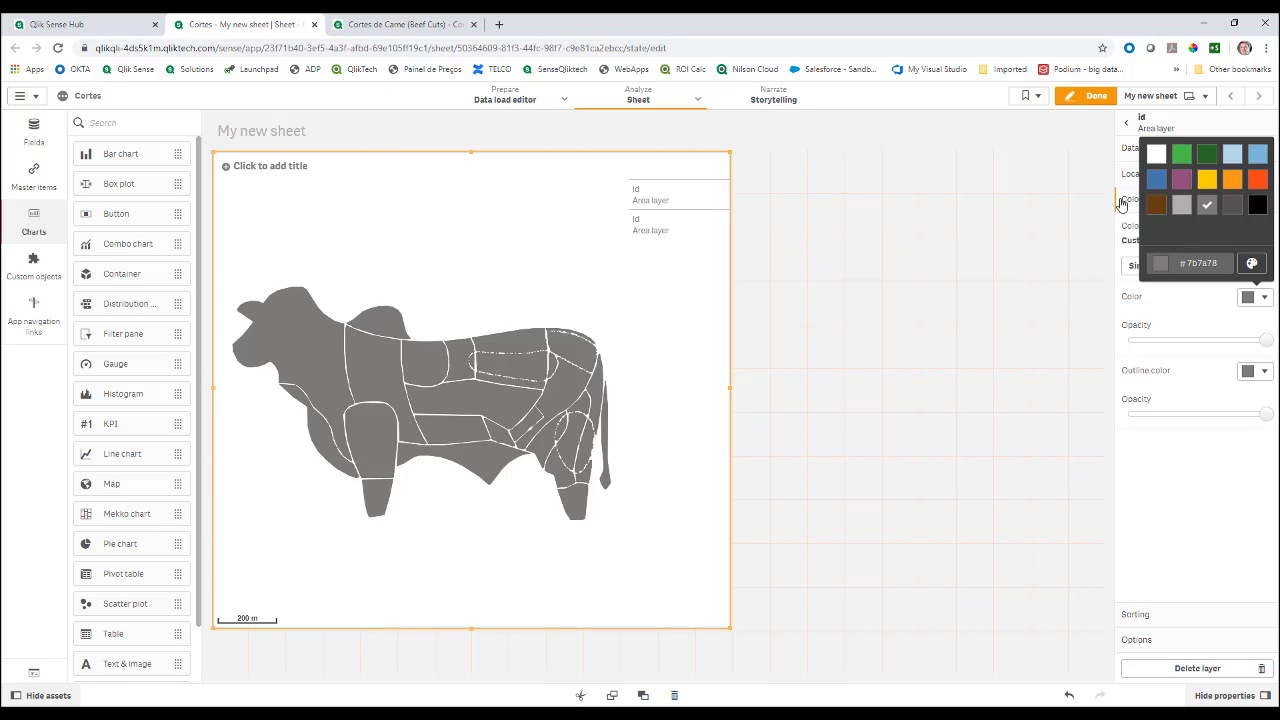
{"action": "left_click", "coordinate": [1202, 506]}
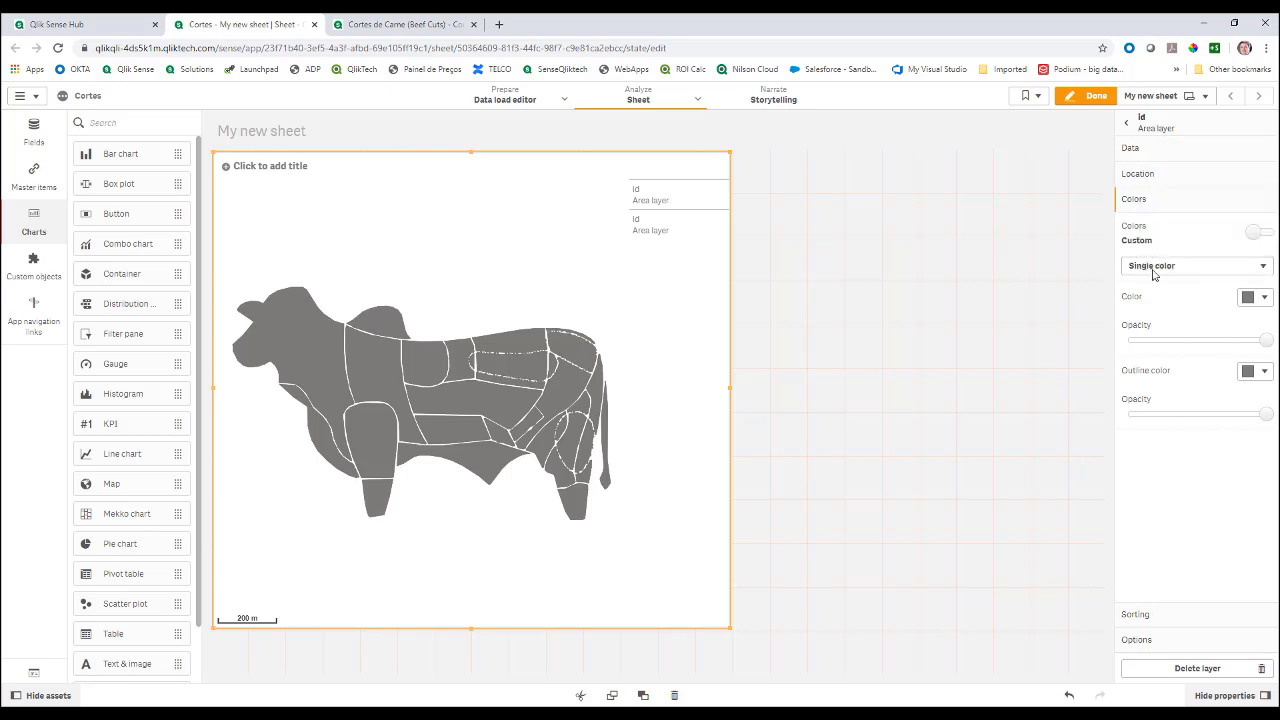
{"action": "left_click", "coordinate": [1127, 123]}
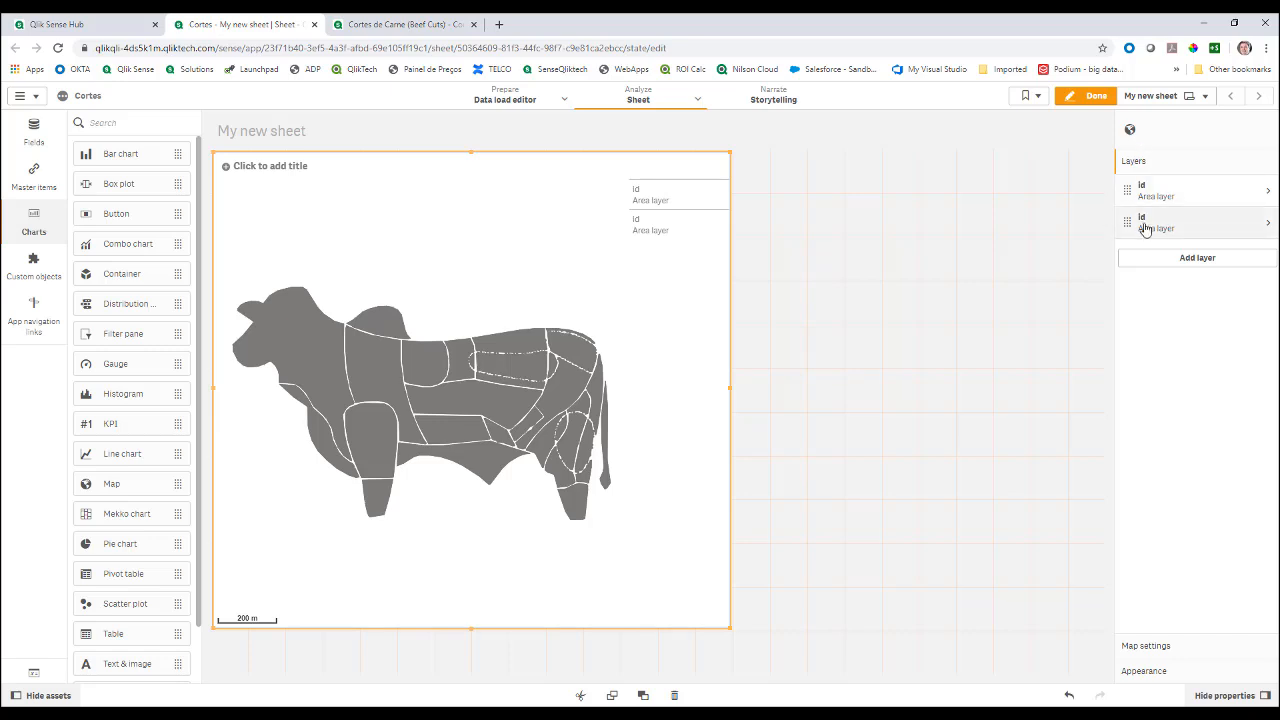
{"action": "left_click_drag", "start_coordinate": [1128, 229], "coordinate": [1127, 187]}
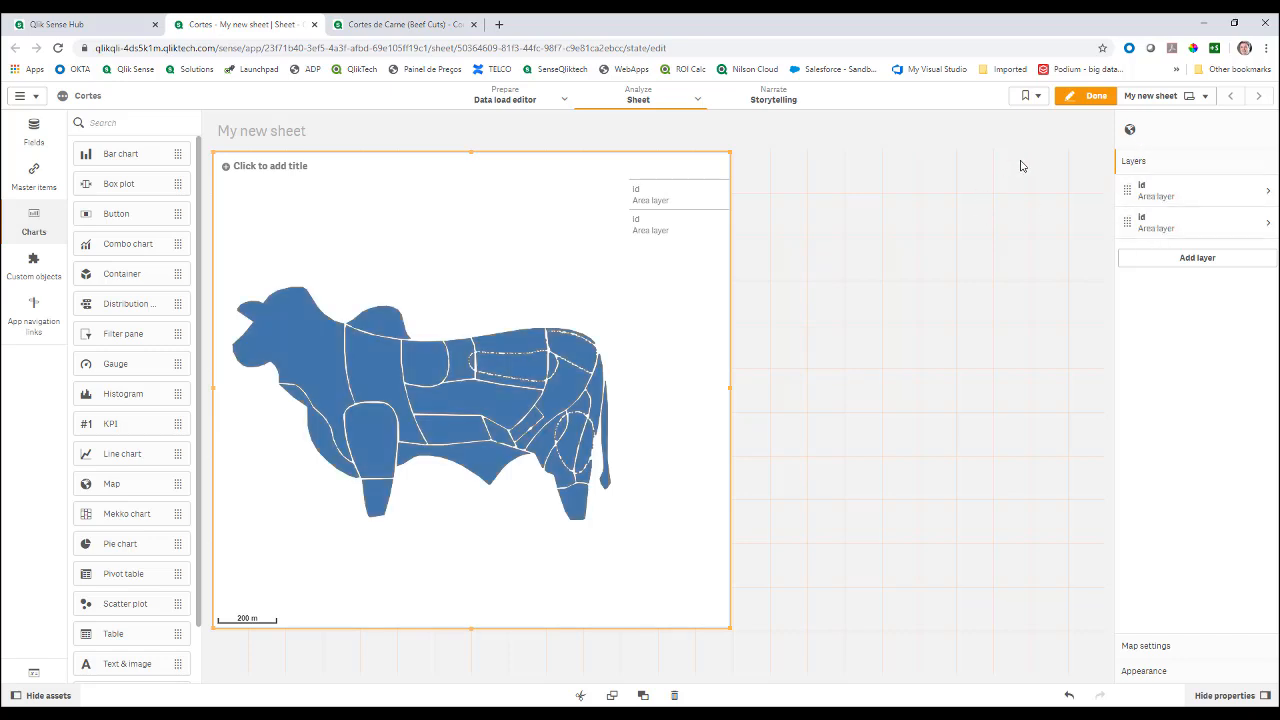
Step: Add a filter pane for the BRA field in the empty area beside the map and finish editing the sheet
{"action": "left_click", "coordinate": [31, 146]}
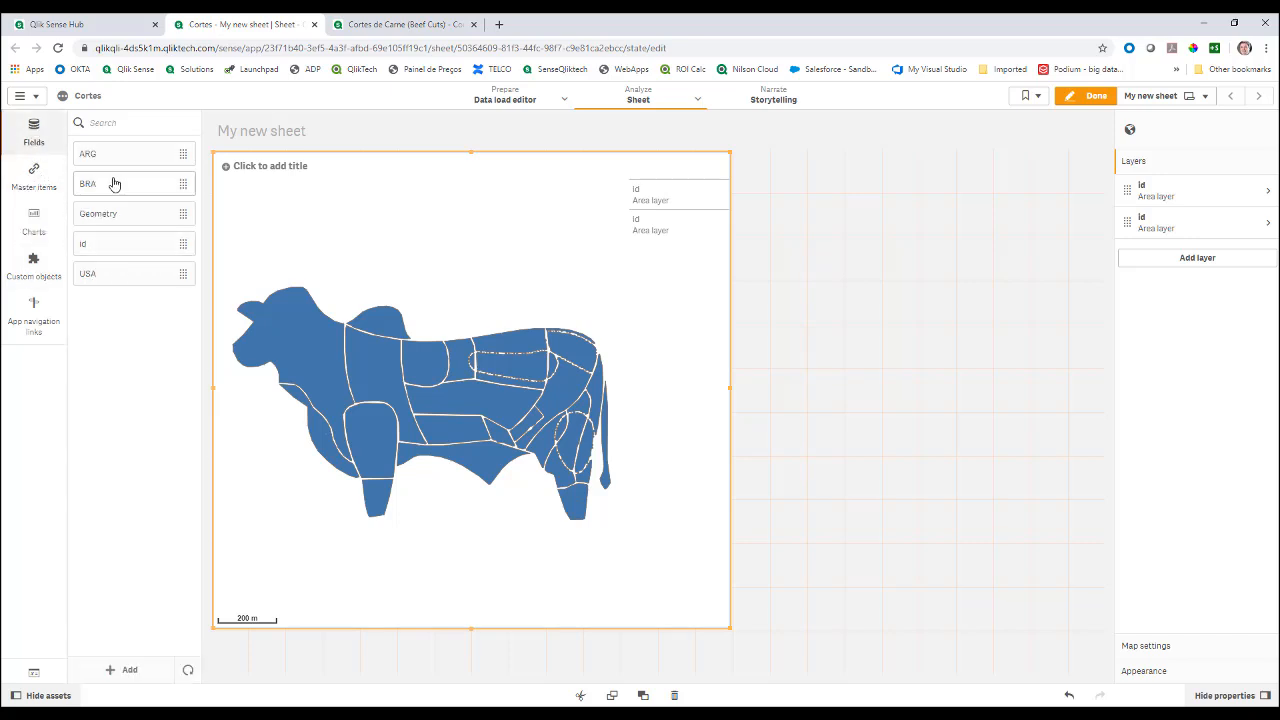
{"action": "left_click_drag", "start_coordinate": [113, 183], "coordinate": [920, 244]}
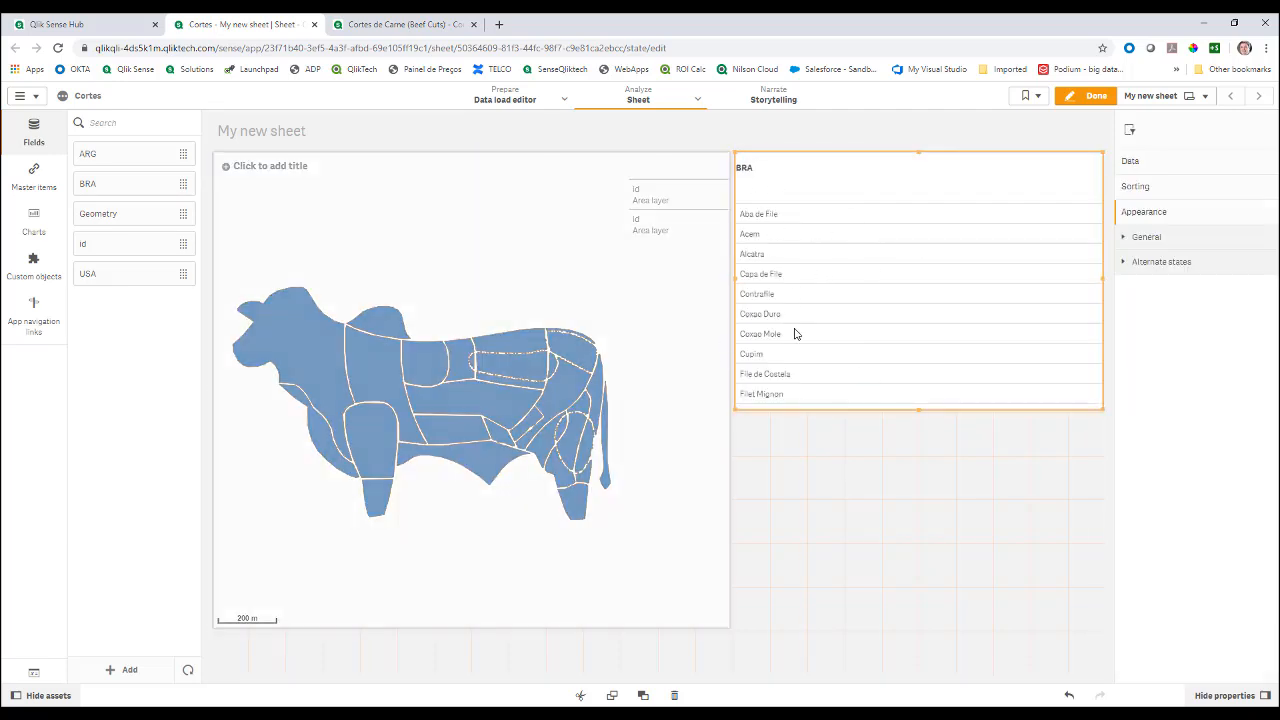
{"action": "left_click", "coordinate": [1092, 95]}
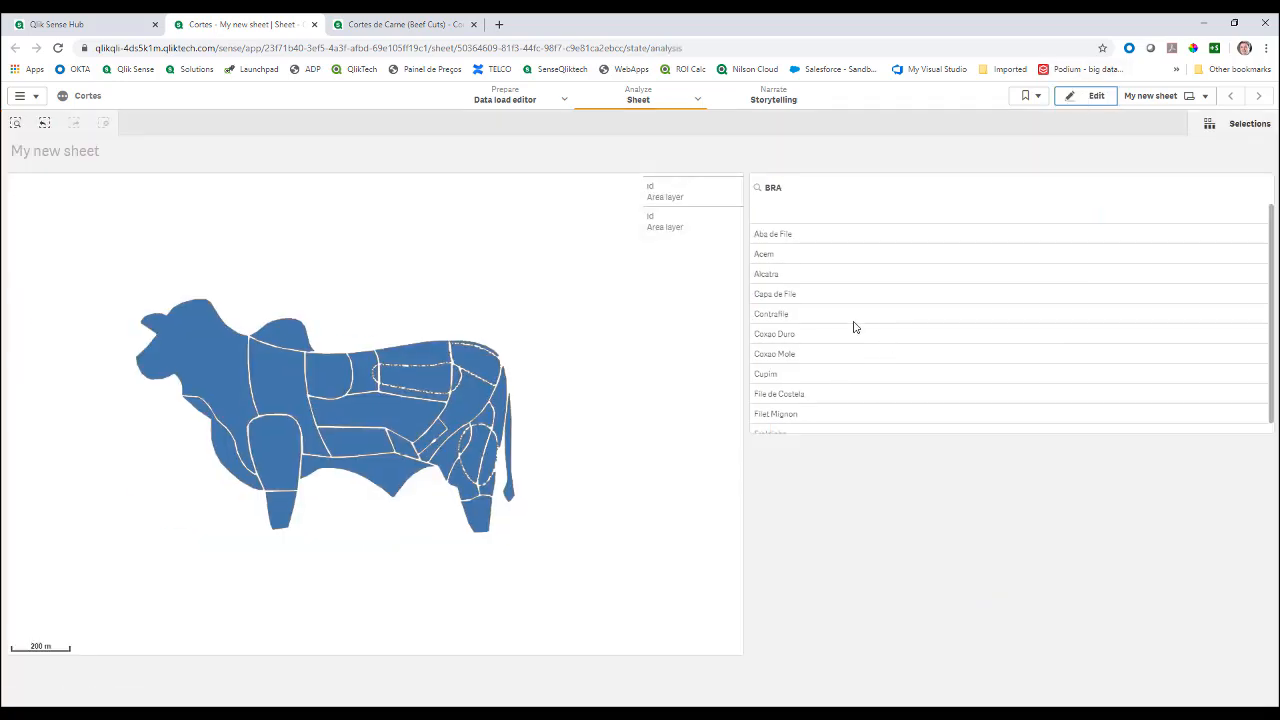
Step: Select the cut with id 13 on the map and confirm the selection
{"action": "left_click", "coordinate": [380, 411]}
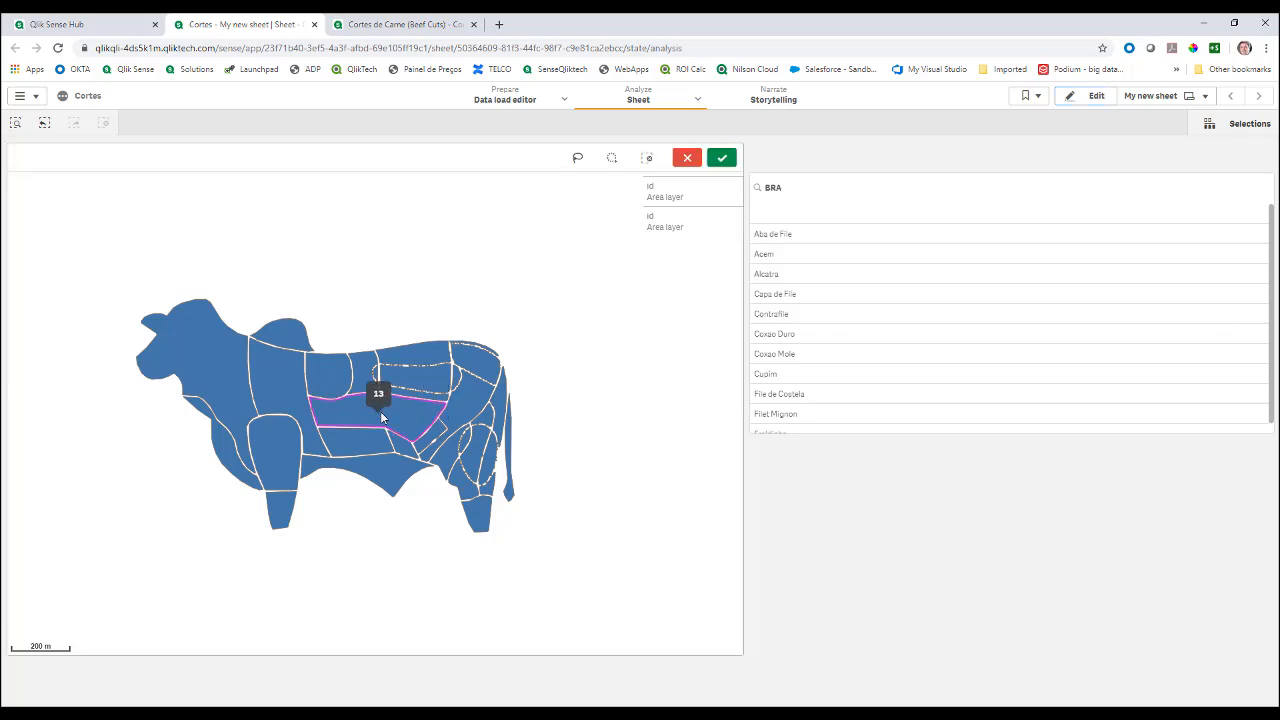
{"action": "left_click", "coordinate": [719, 164]}
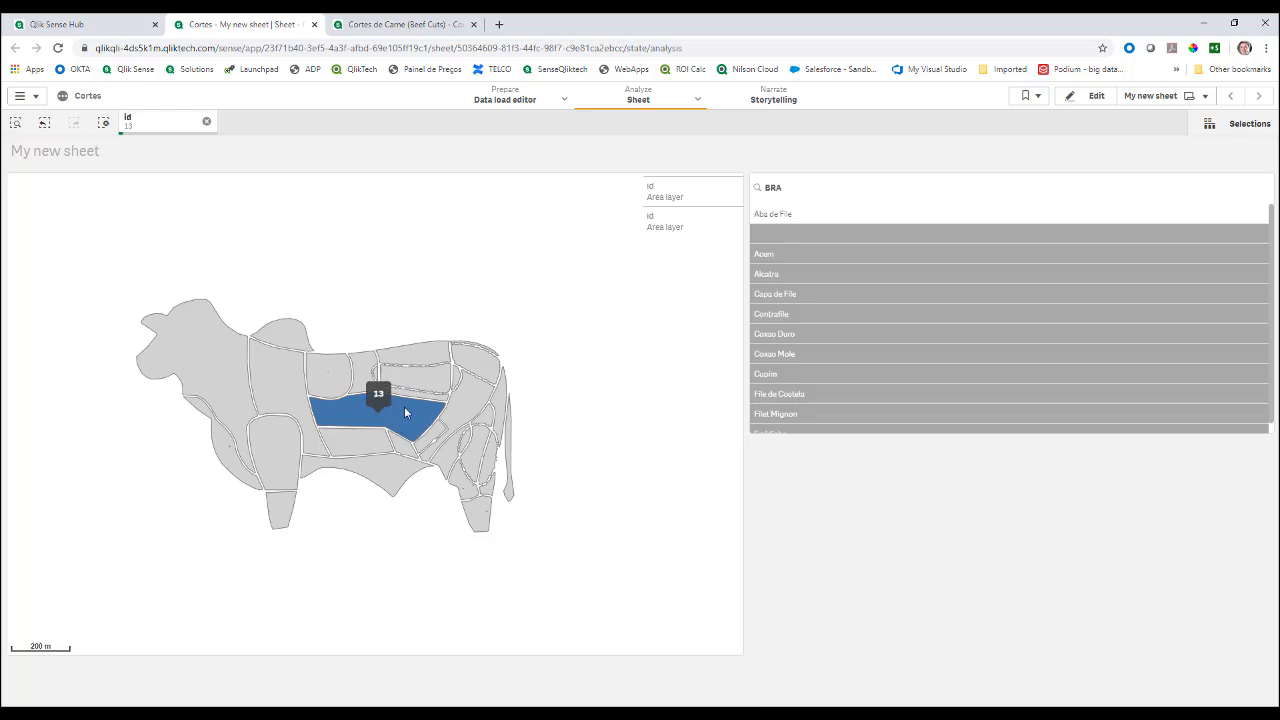
Step: Switch to the Cortes de Carne (Beef Cuts) app, select the cut with id 13 on its map and confirm the selection
{"action": "left_click", "coordinate": [415, 25]}
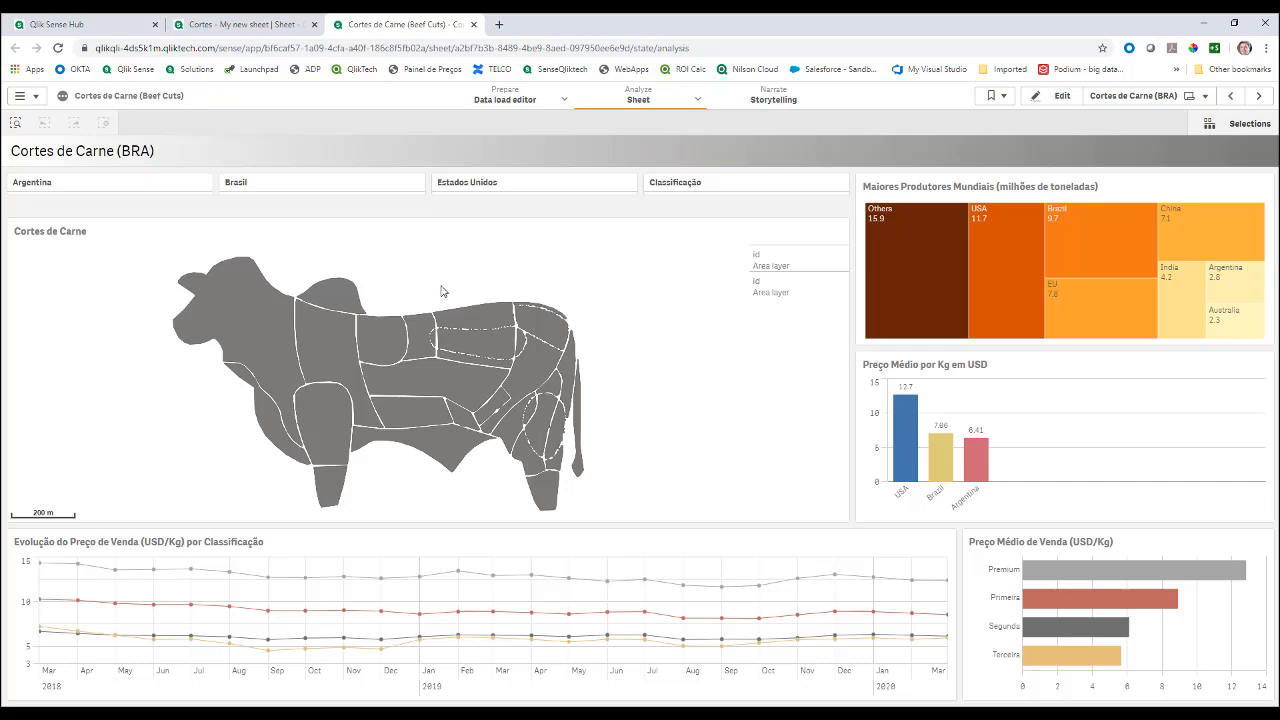
{"action": "left_click", "coordinate": [433, 380]}
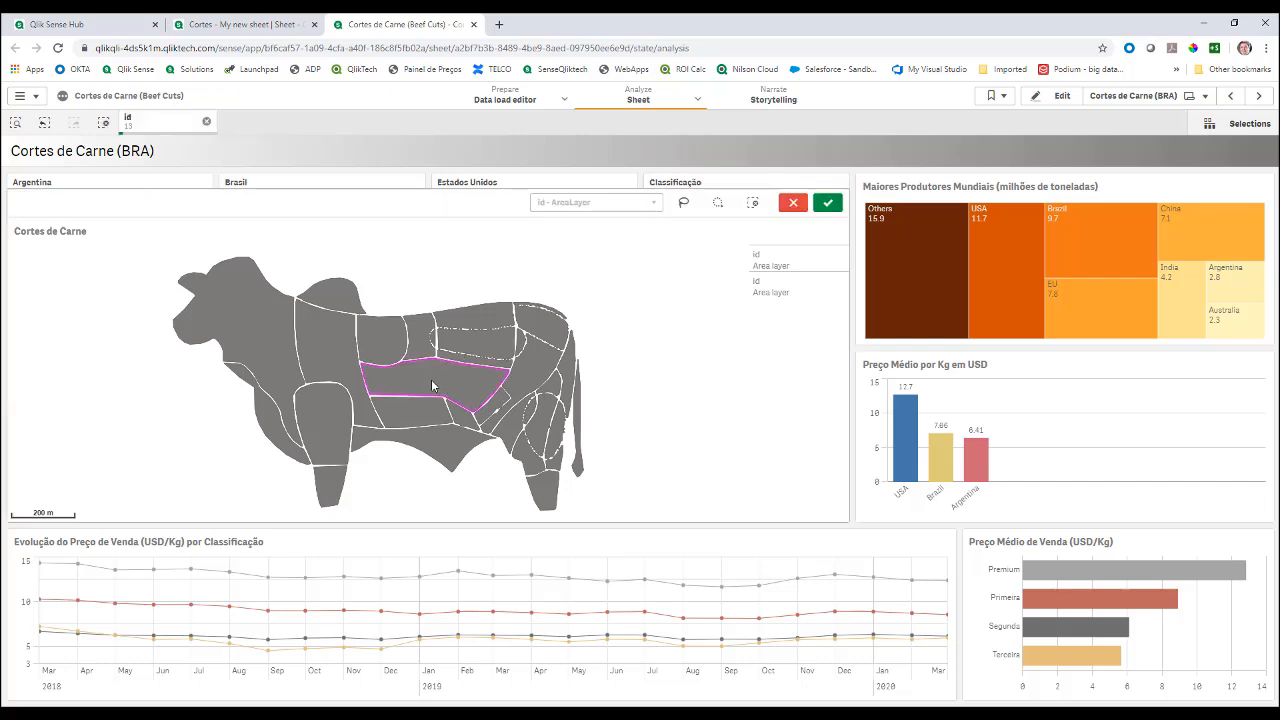
{"action": "left_click", "coordinate": [829, 207]}
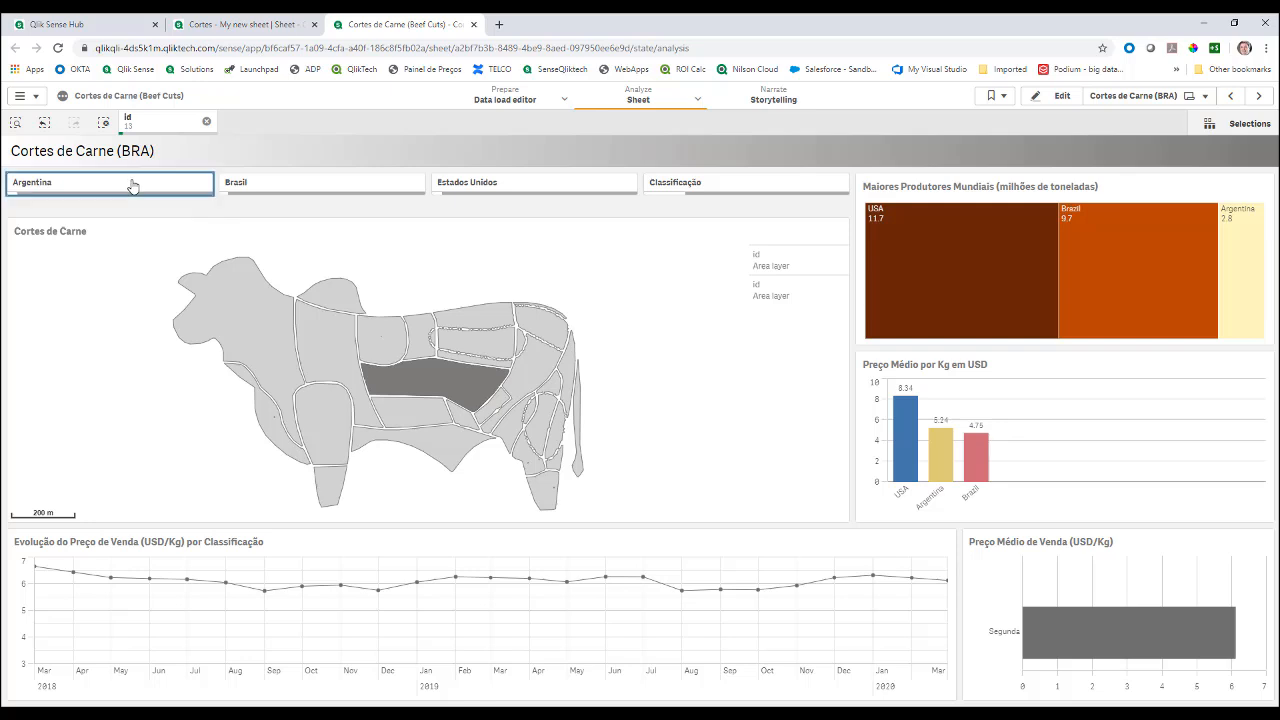
Step: Examine the Argentina, Brasil, Estados Unidos and Classificação filter values for the selected cut, leaving them without a new selection
{"action": "left_click", "coordinate": [192, 185]}
{"action": "left_click", "coordinate": [247, 190]}
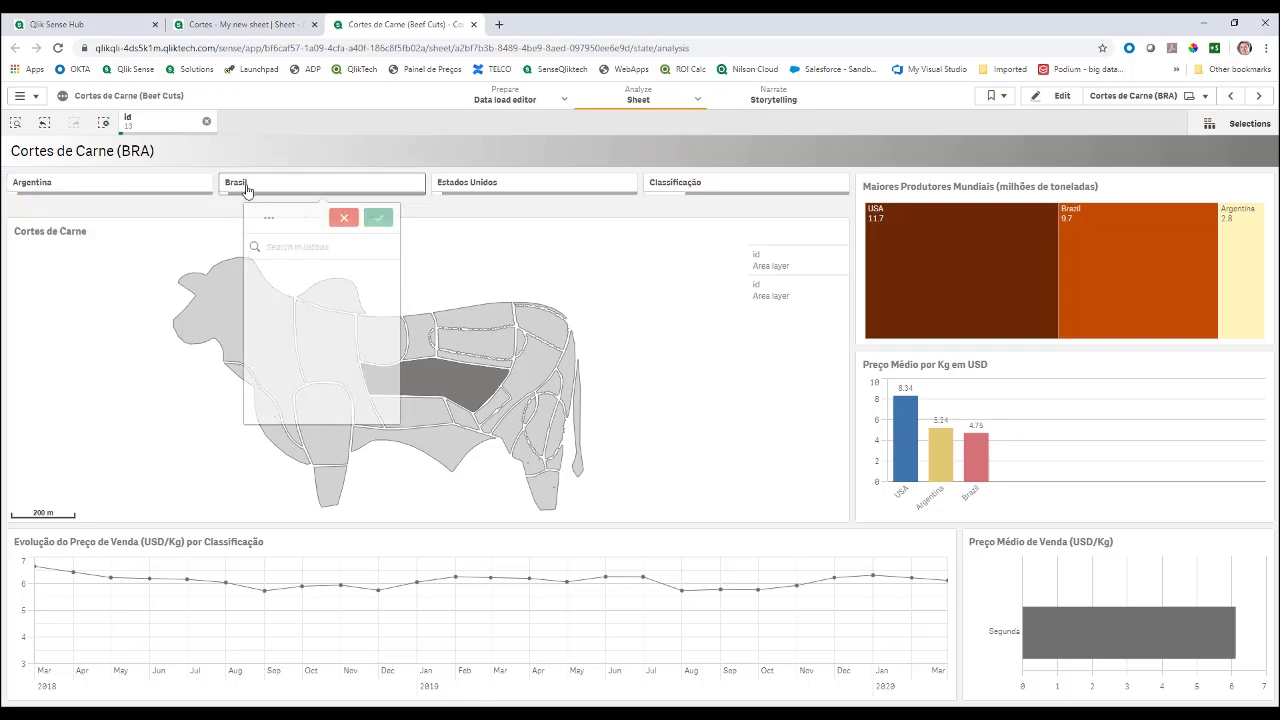
{"action": "left_click", "coordinate": [148, 190]}
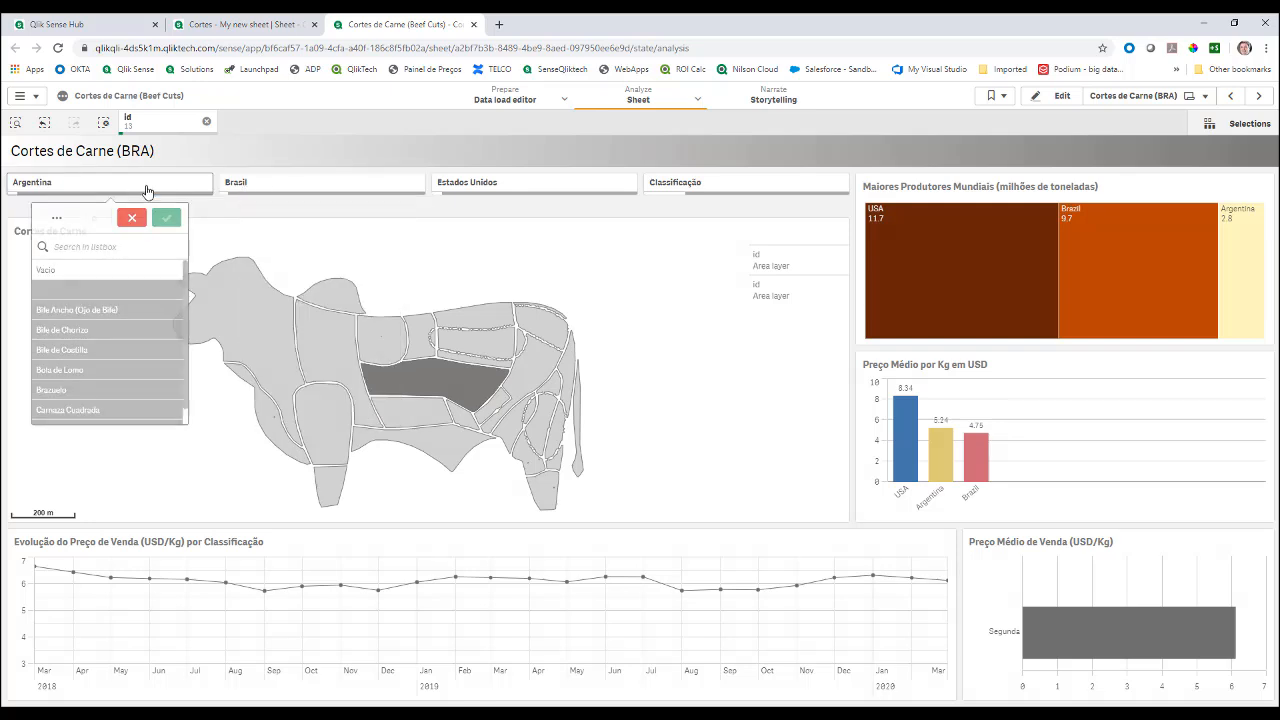
{"action": "left_click", "coordinate": [334, 186]}
{"action": "left_click", "coordinate": [542, 193]}
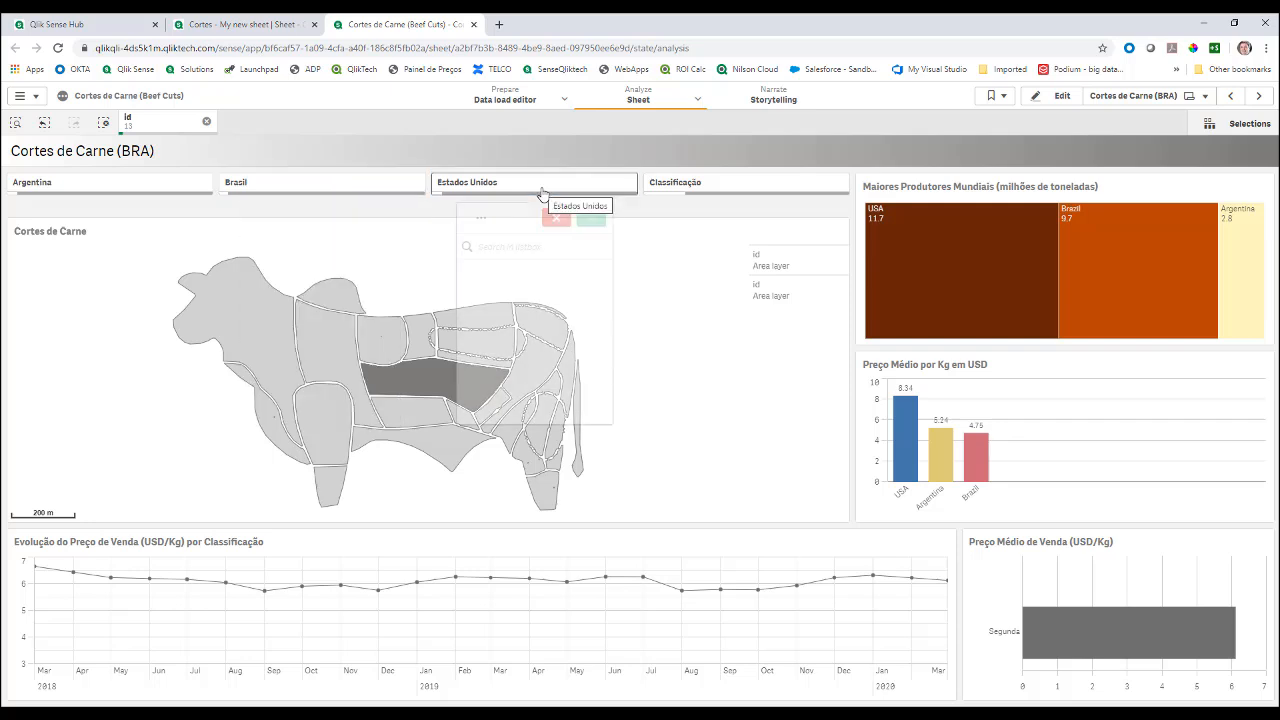
{"action": "left_click", "coordinate": [673, 189]}
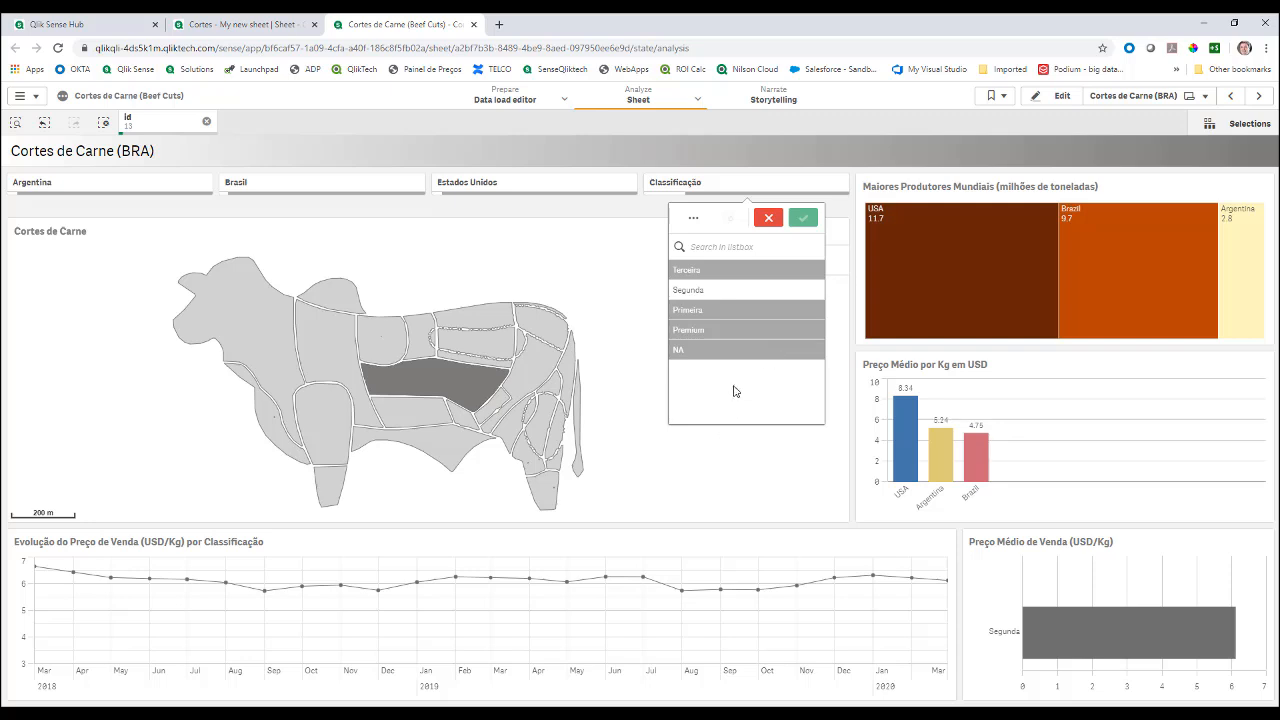
{"action": "left_click", "coordinate": [766, 219]}
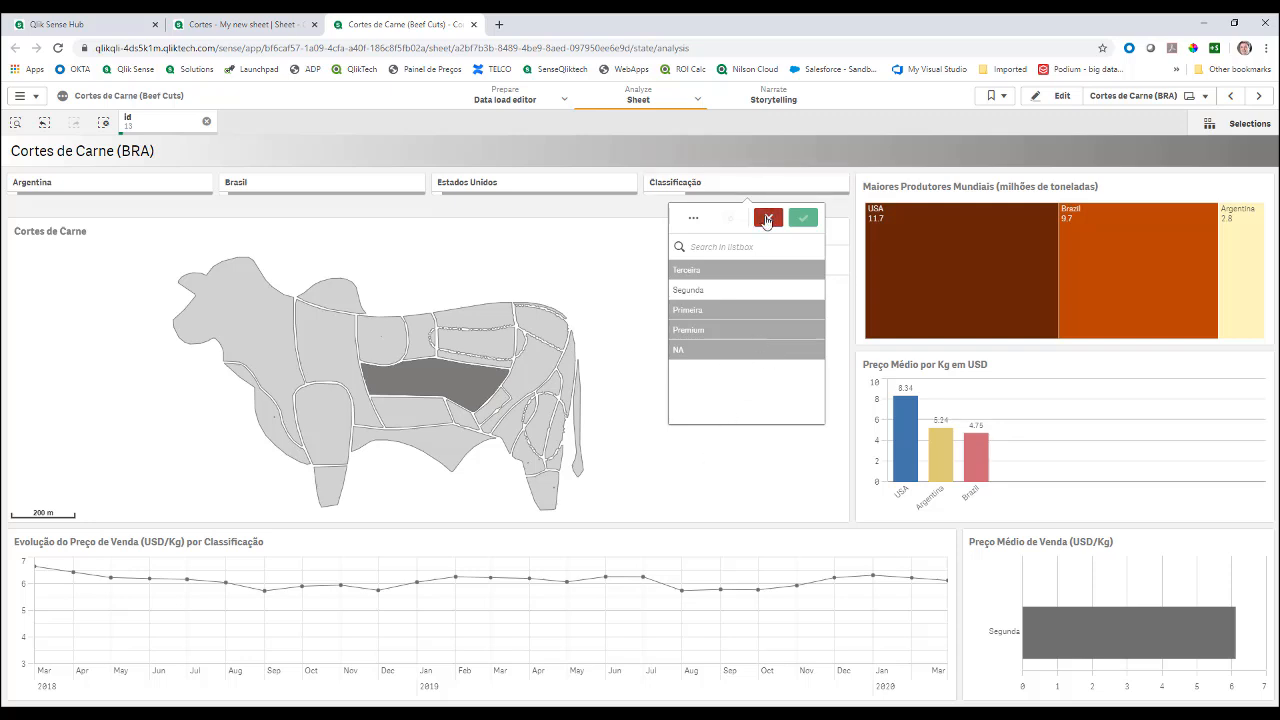